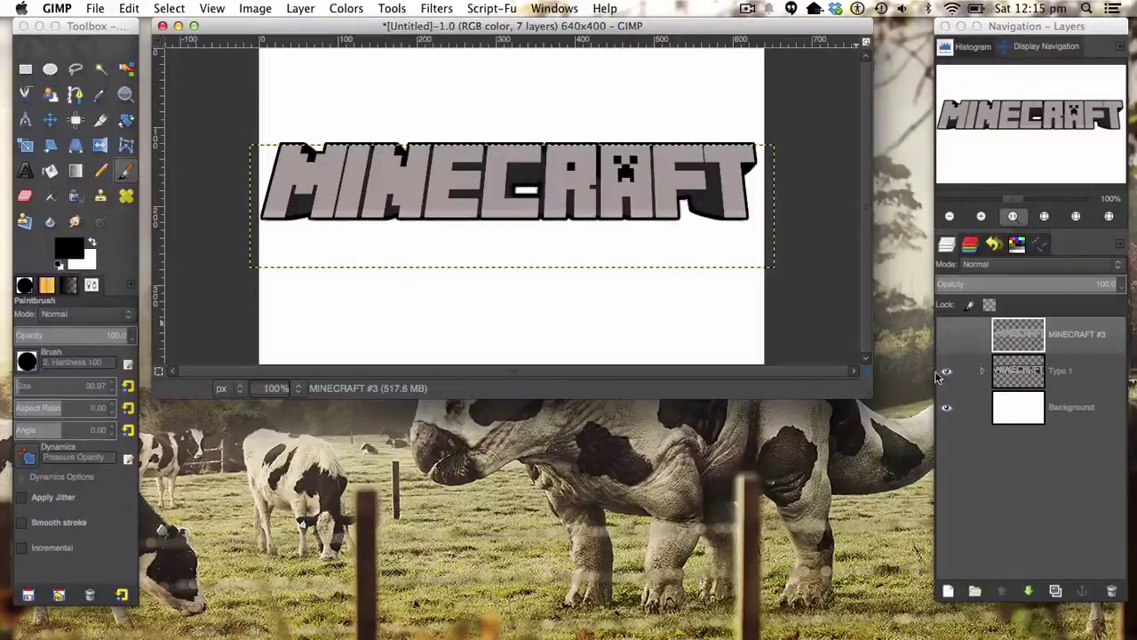
Step: Make Background the active layer and set foreground 0d0d0d and background 333333
{"action": "left_click_drag", "start_coordinate": [869, 398], "coordinate": [892, 481]}
{"action": "left_click", "coordinate": [972, 410]}
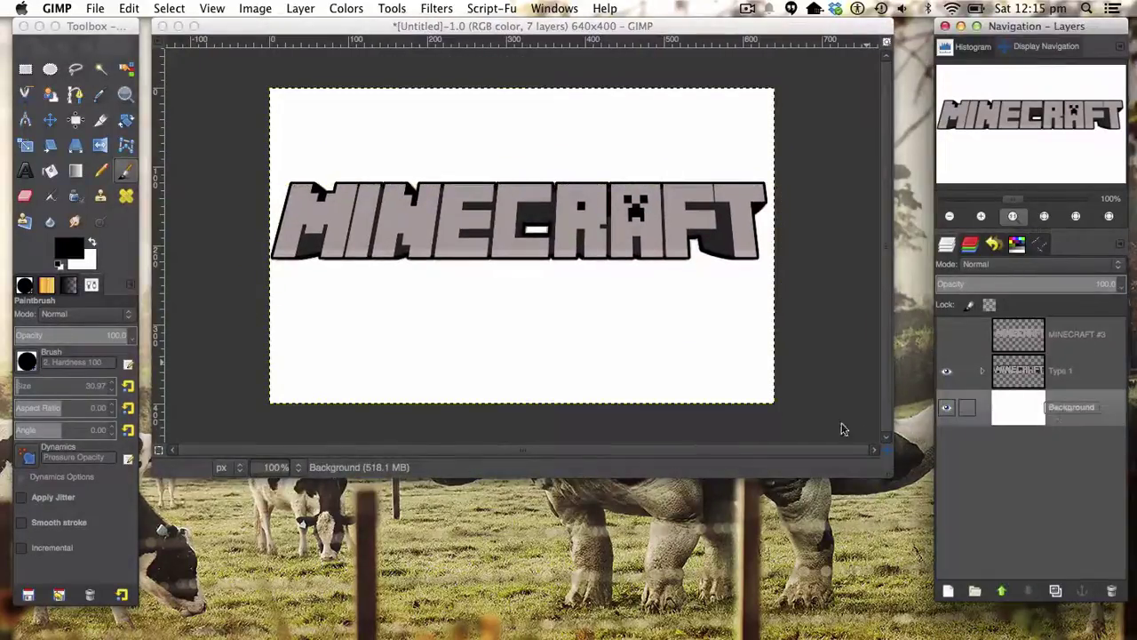
{"action": "left_click", "coordinate": [69, 247]}
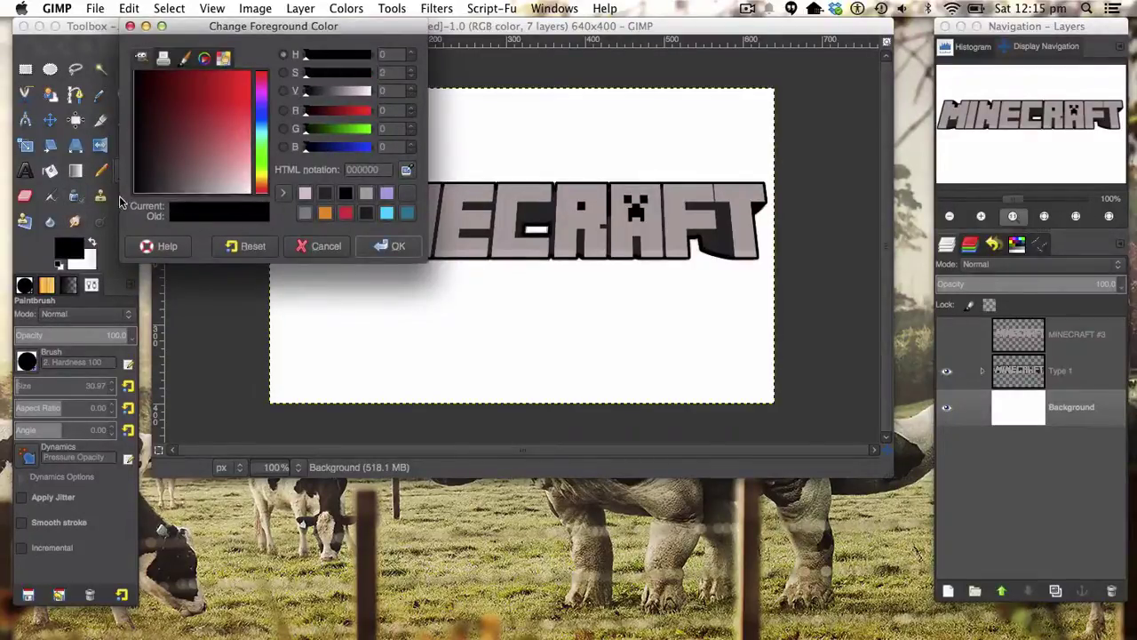
{"action": "mouse_move", "coordinate": [136, 189]}
{"action": "left_mouse_down"}
{"action": "mouse_move", "coordinate": [136, 221]}
{"action": "mouse_move", "coordinate": [137, 186]}
{"action": "left_mouse_up"}
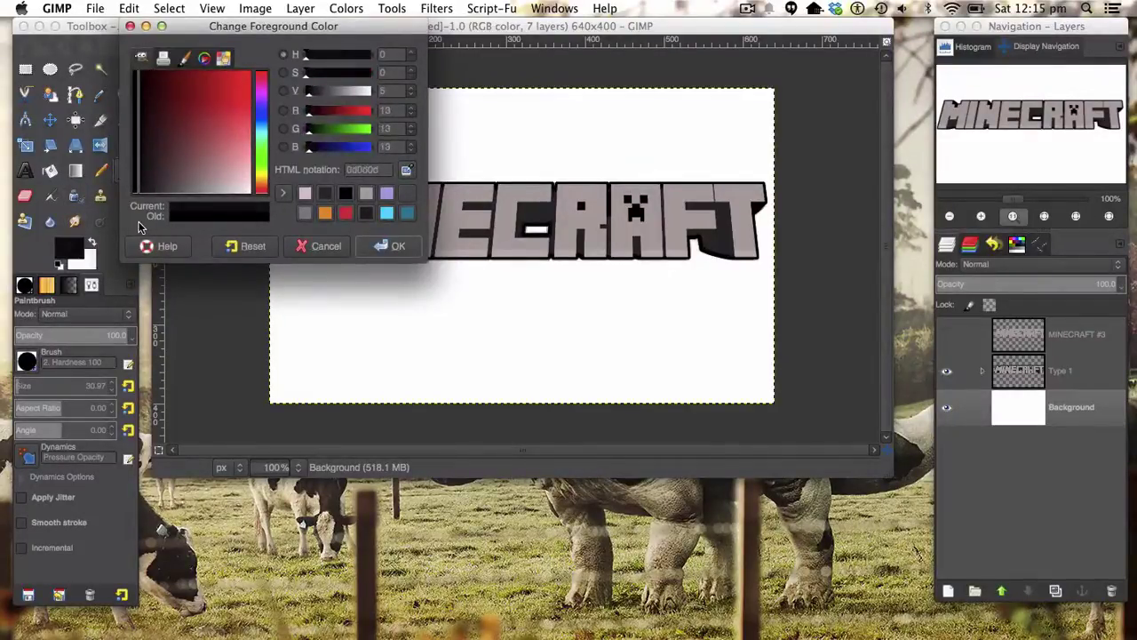
{"action": "left_click", "coordinate": [384, 245]}
{"action": "left_click", "coordinate": [84, 260]}
{"action": "left_click", "coordinate": [156, 191]}
{"action": "left_click_drag", "start_coordinate": [155, 191], "coordinate": [157, 220]}
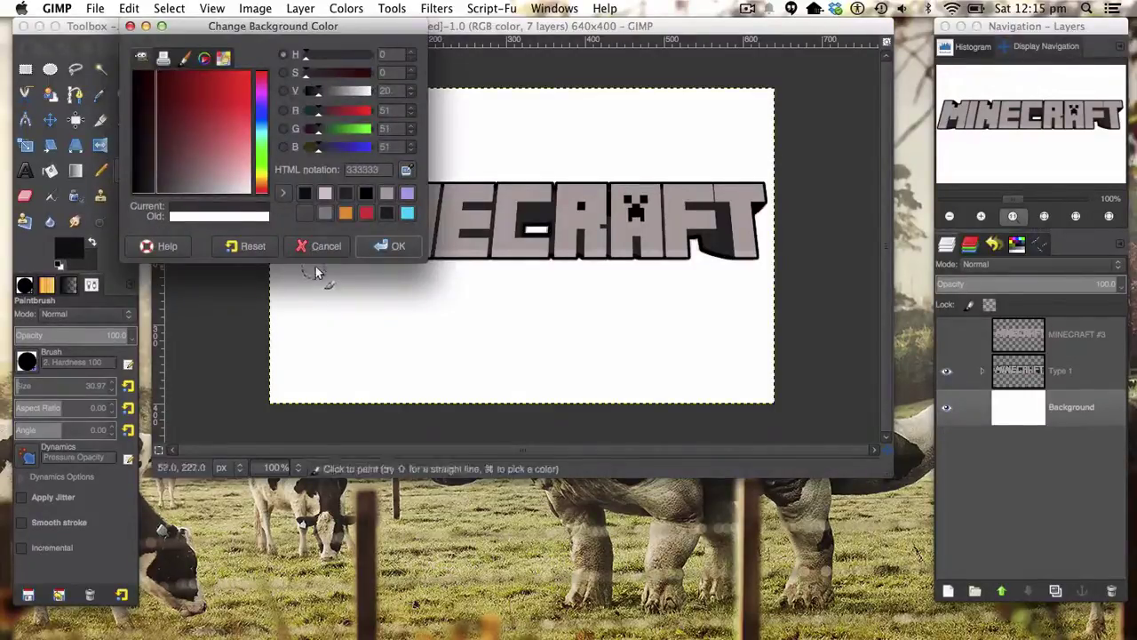
{"action": "left_click", "coordinate": [384, 246]}
Step: Set the Blend tool to an FG to BG gradient with dithering and Radial shape
{"action": "left_click", "coordinate": [76, 170]}
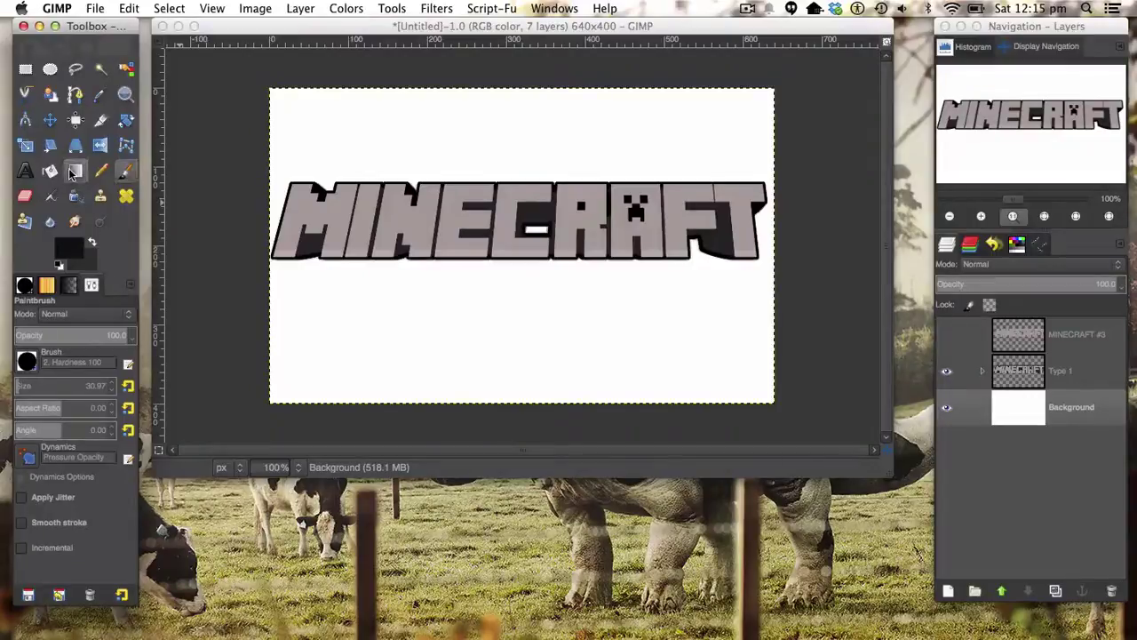
{"action": "left_click", "coordinate": [38, 364]}
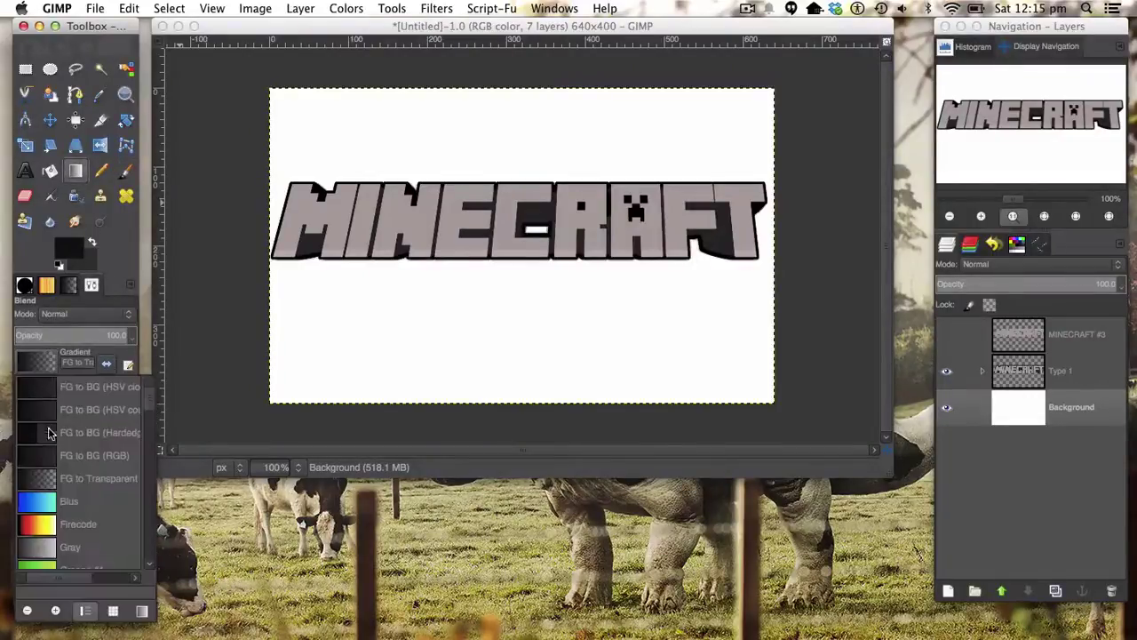
{"action": "left_click", "coordinate": [37, 455]}
{"action": "left_click", "coordinate": [35, 450]}
{"action": "left_click", "coordinate": [89, 385]}
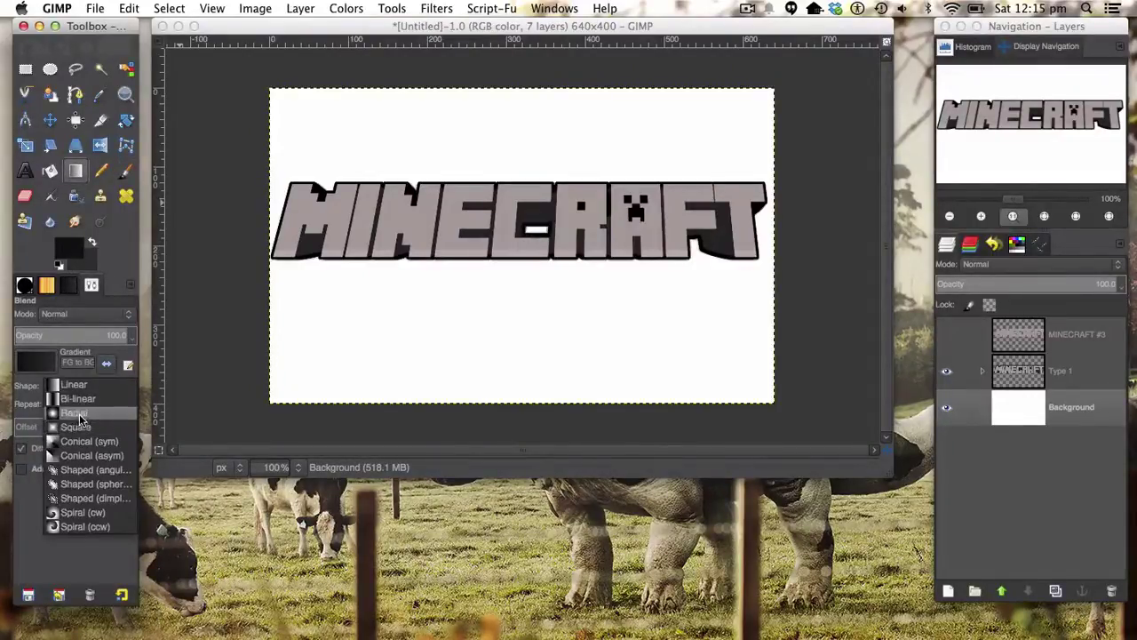
{"action": "left_click", "coordinate": [72, 418]}
Step: Drag the radial gradient from the logo centre outward, redoing it until it fits
{"action": "left_click_drag", "start_coordinate": [514, 235], "coordinate": [795, 414]}
{"action": "key", "text": "super+z"}
{"action": "left_click_drag", "start_coordinate": [525, 250], "coordinate": [830, 447]}
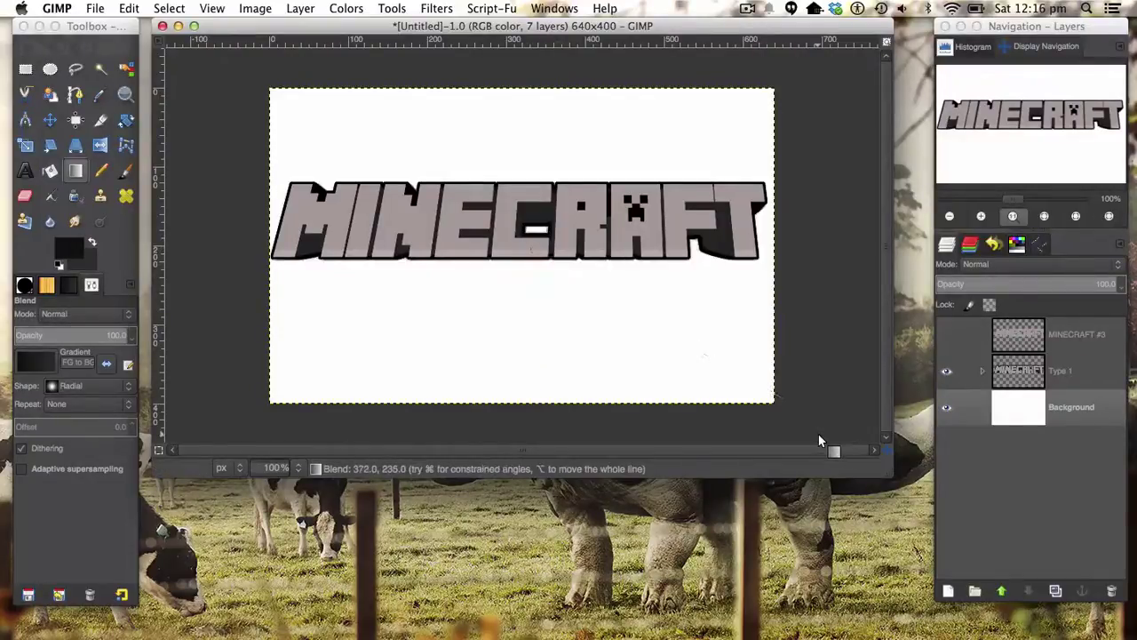
{"action": "key", "text": "super+z"}
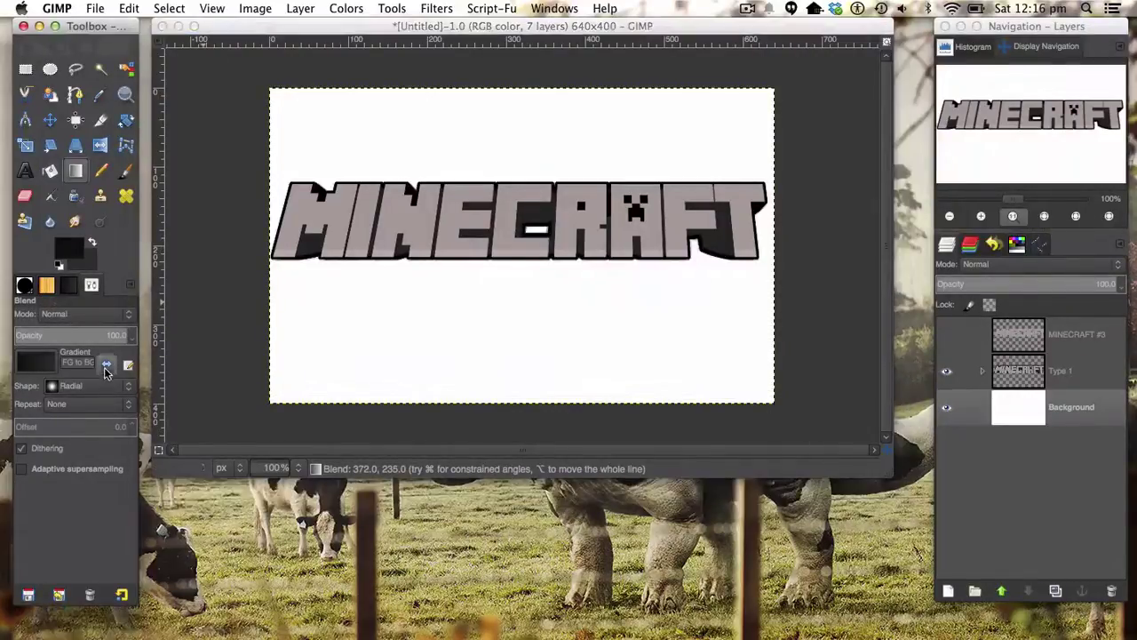
{"action": "left_click_drag", "start_coordinate": [528, 251], "coordinate": [809, 424]}
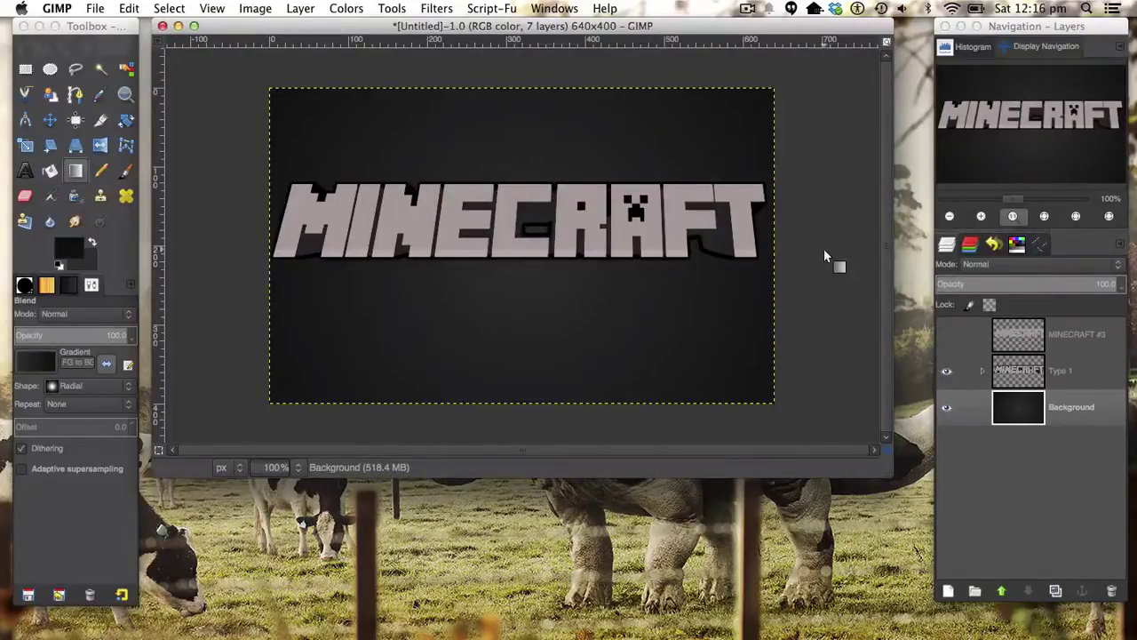
{"action": "left_click", "coordinate": [1070, 373]}
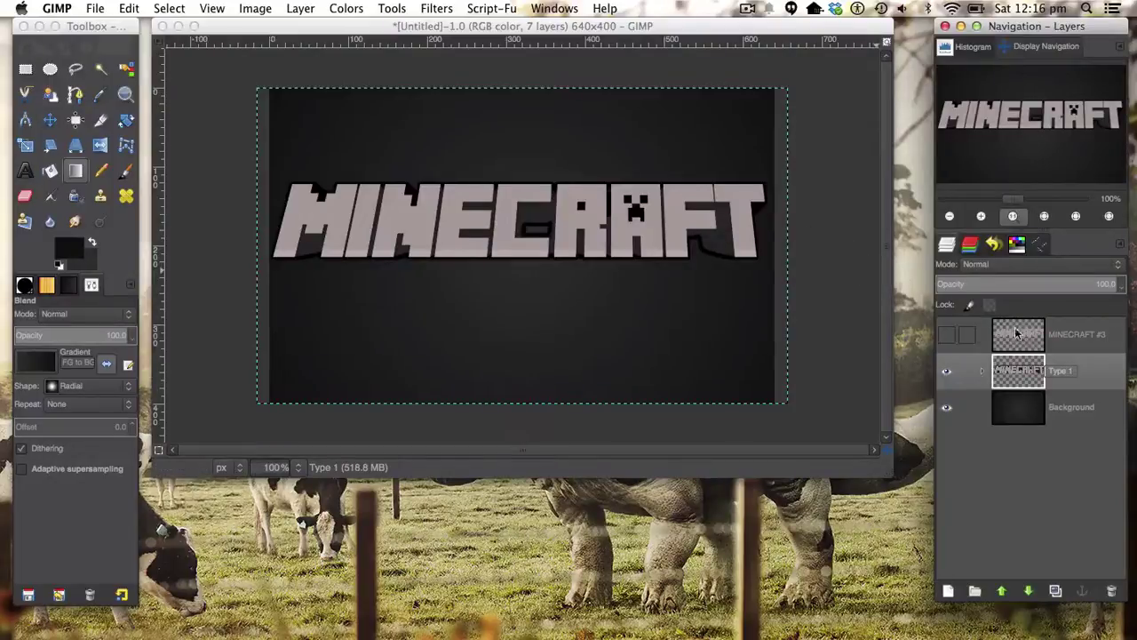
Step: Hide the Type 1 group, and add and then undo a new transparent layer
{"action": "left_click", "coordinate": [947, 377]}
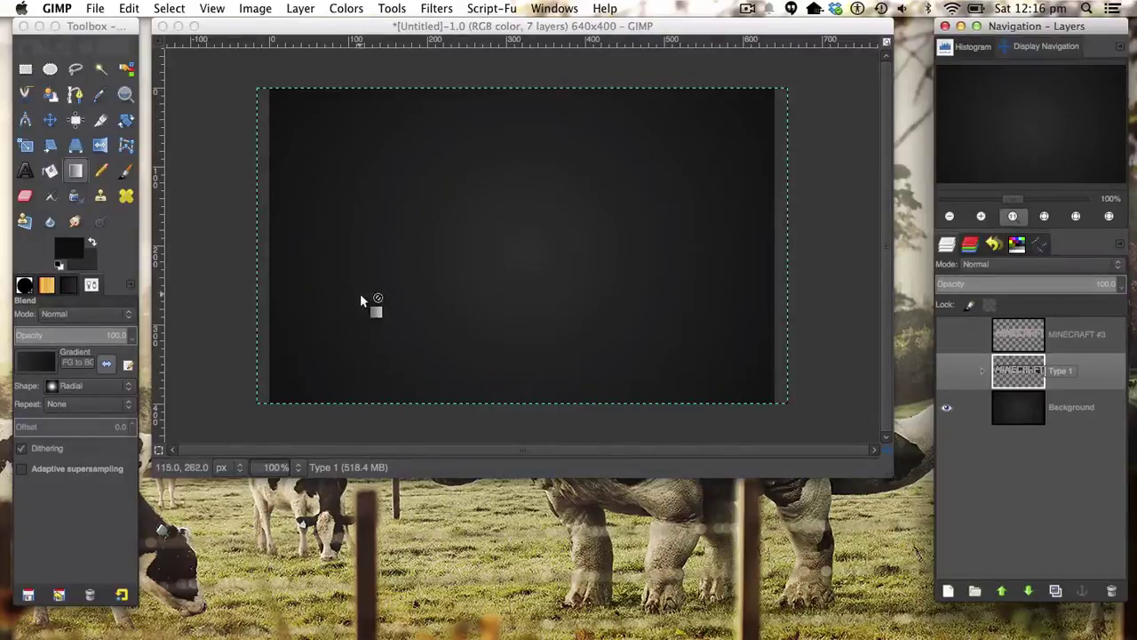
{"action": "left_click", "coordinate": [949, 591]}
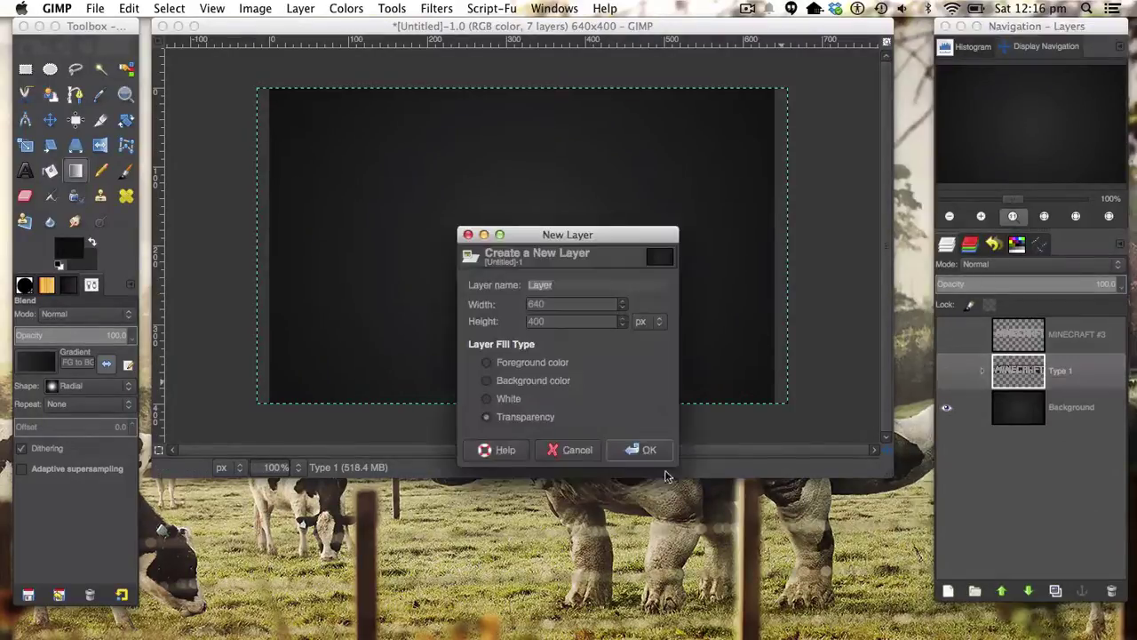
{"action": "left_click", "coordinate": [648, 454]}
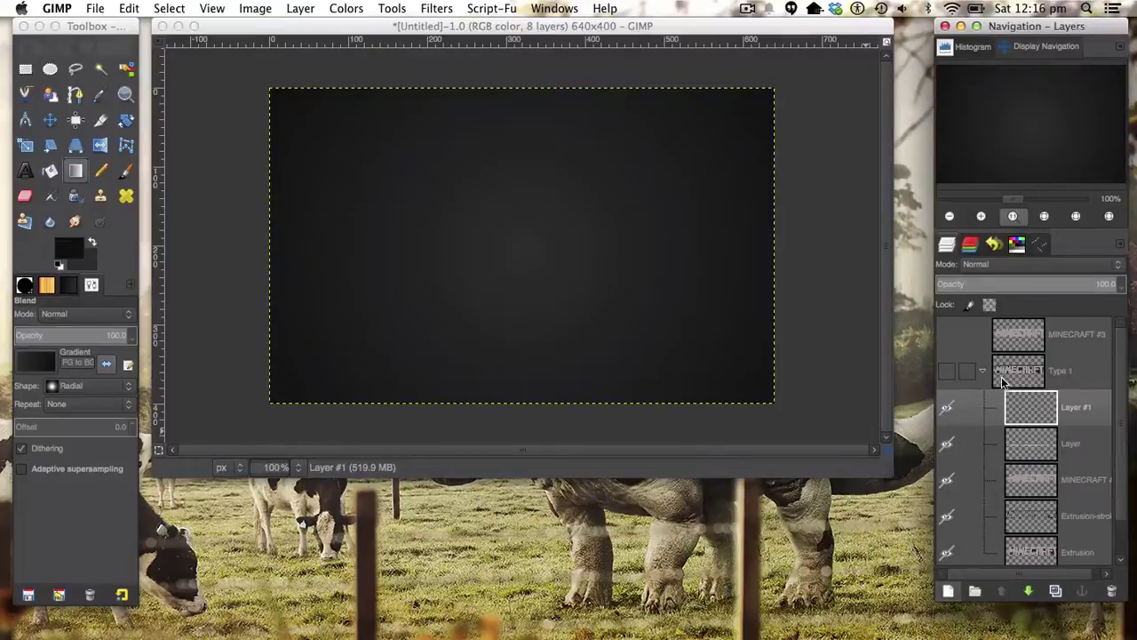
{"action": "key", "text": "super+x"}
{"action": "key", "text": "super+z"}
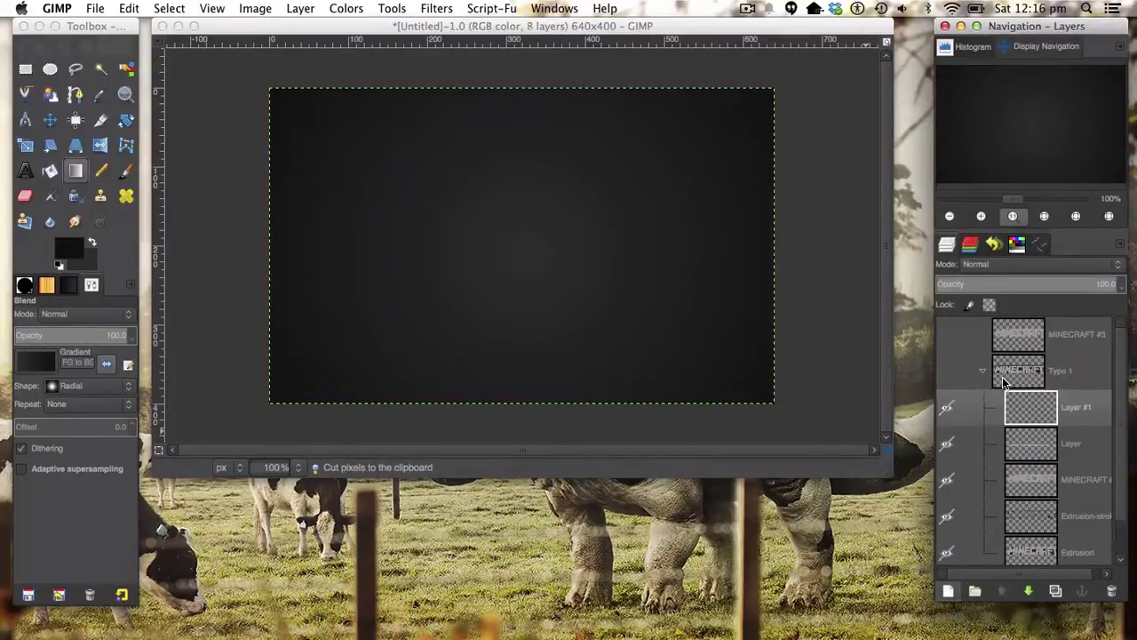
{"action": "key", "text": "super+z"}
{"action": "left_click", "coordinate": [982, 371]}
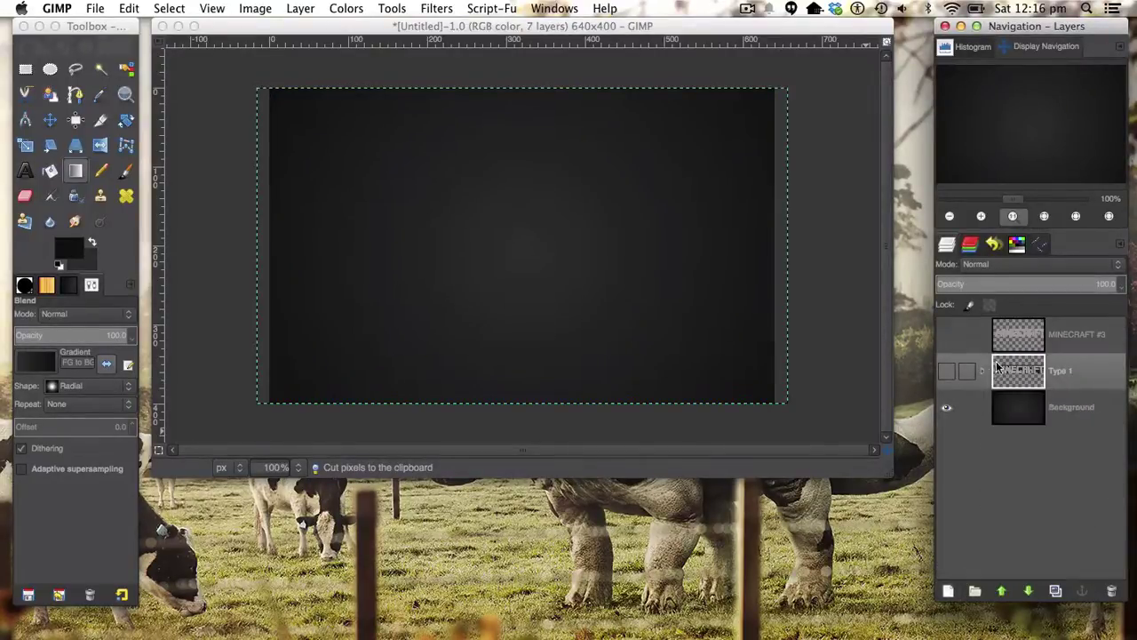
Step: Make the flat MINECRAFT #3 text layer active and visible
{"action": "left_click", "coordinate": [1021, 334]}
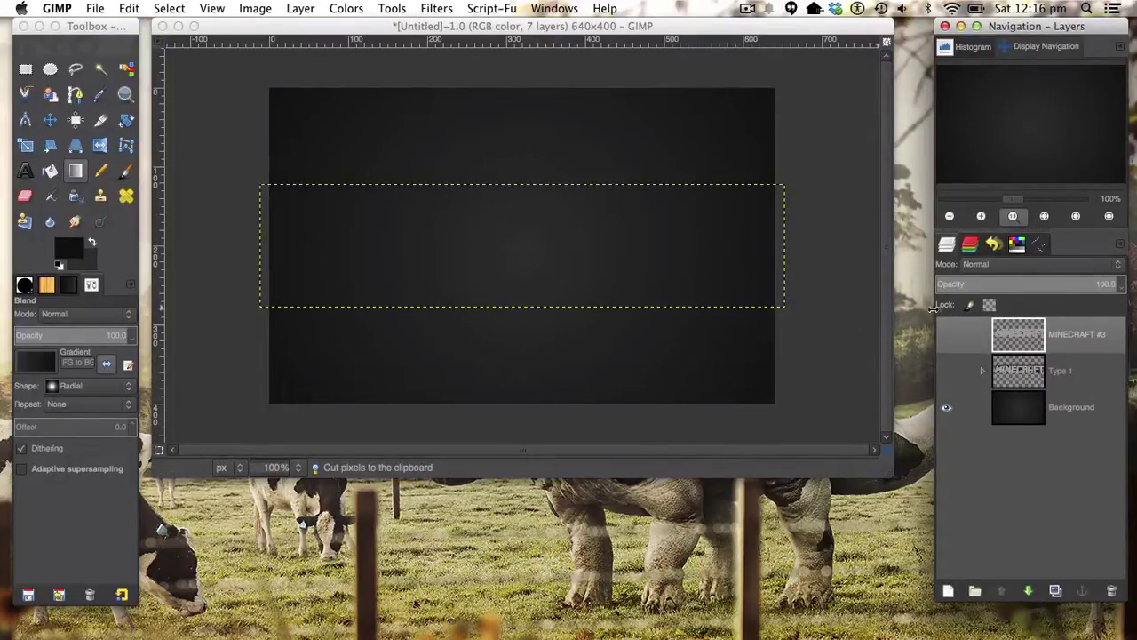
{"action": "left_click", "coordinate": [948, 331]}
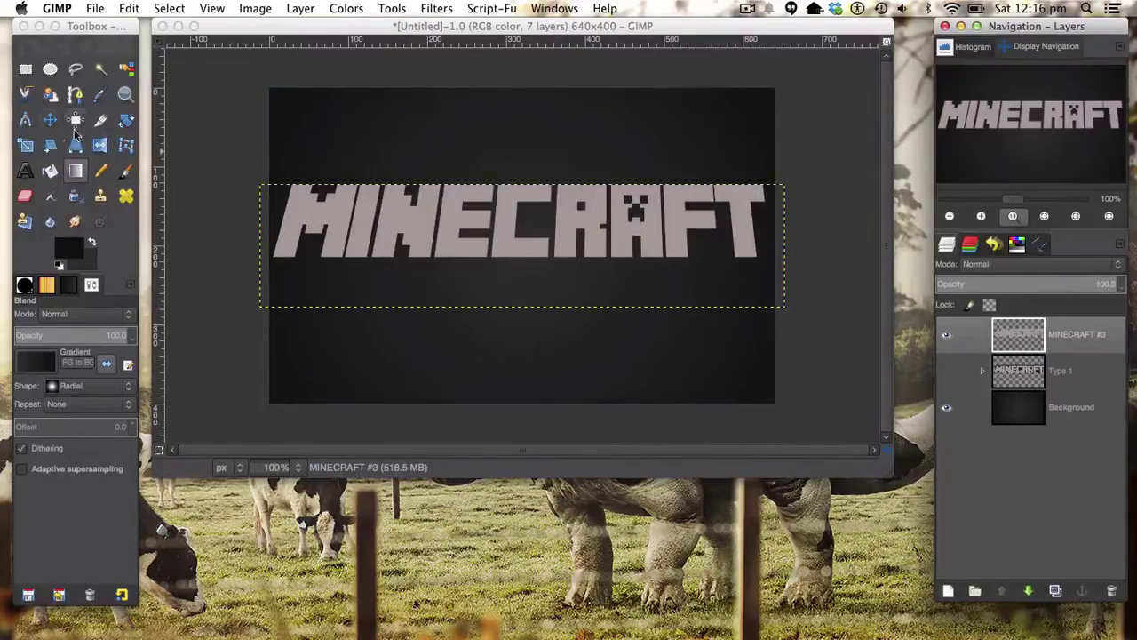
{"action": "left_click", "coordinate": [25, 170]}
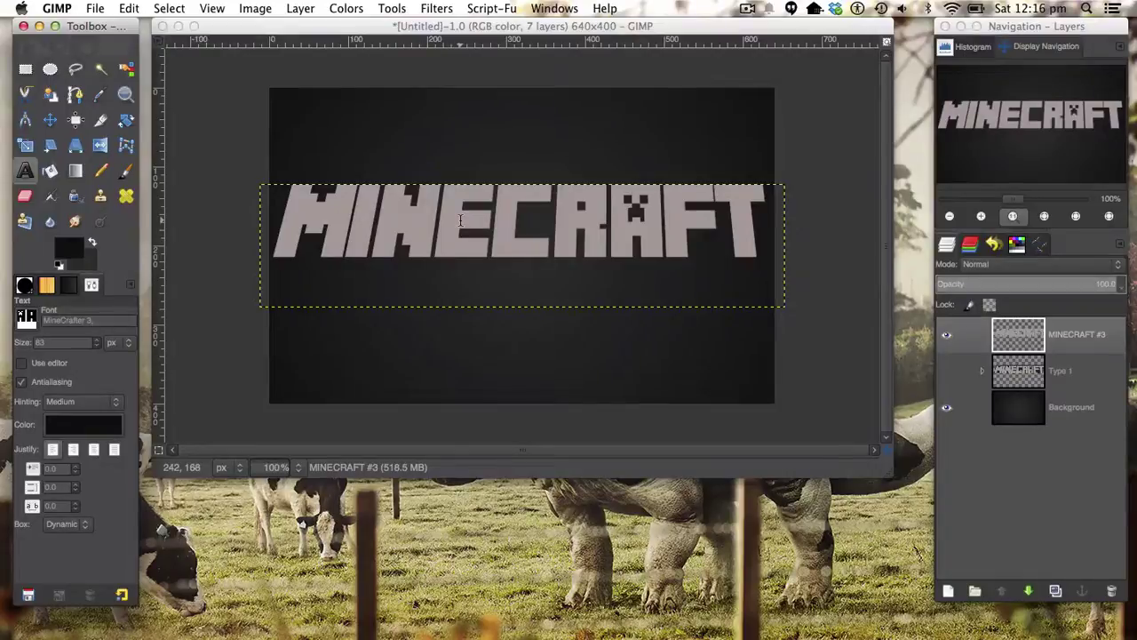
Step: Set the foreground colour to light grey aea4a2
{"action": "left_click", "coordinate": [76, 249]}
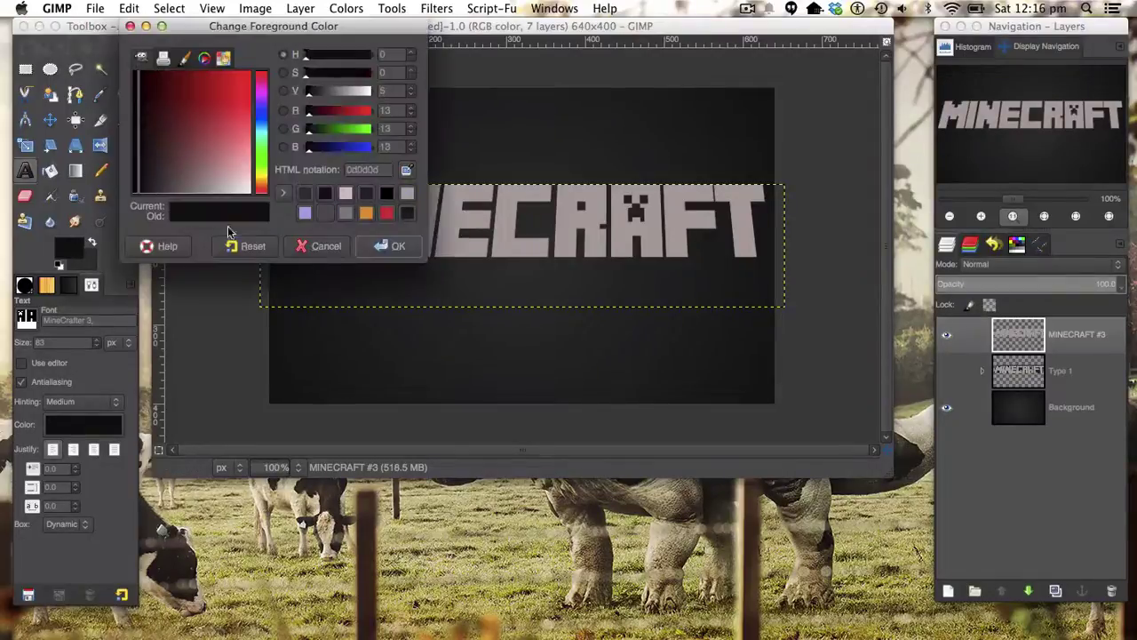
{"action": "left_click", "coordinate": [404, 190]}
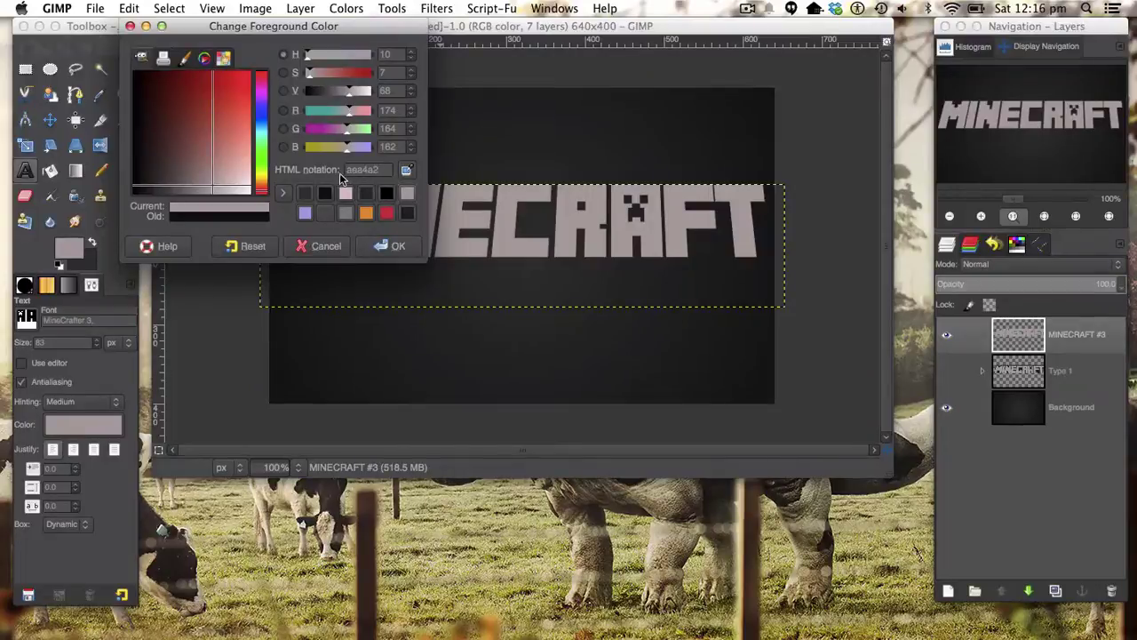
{"action": "left_click", "coordinate": [391, 246]}
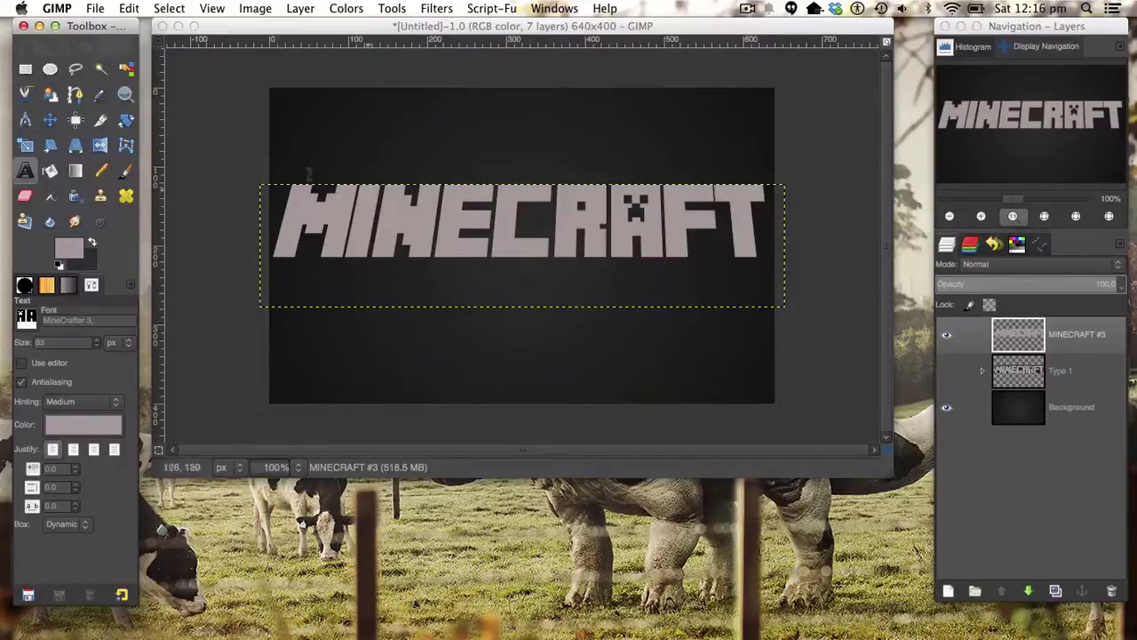
Step: Start a perspective transform on the text, then cancel it
{"action": "left_click", "coordinate": [75, 144]}
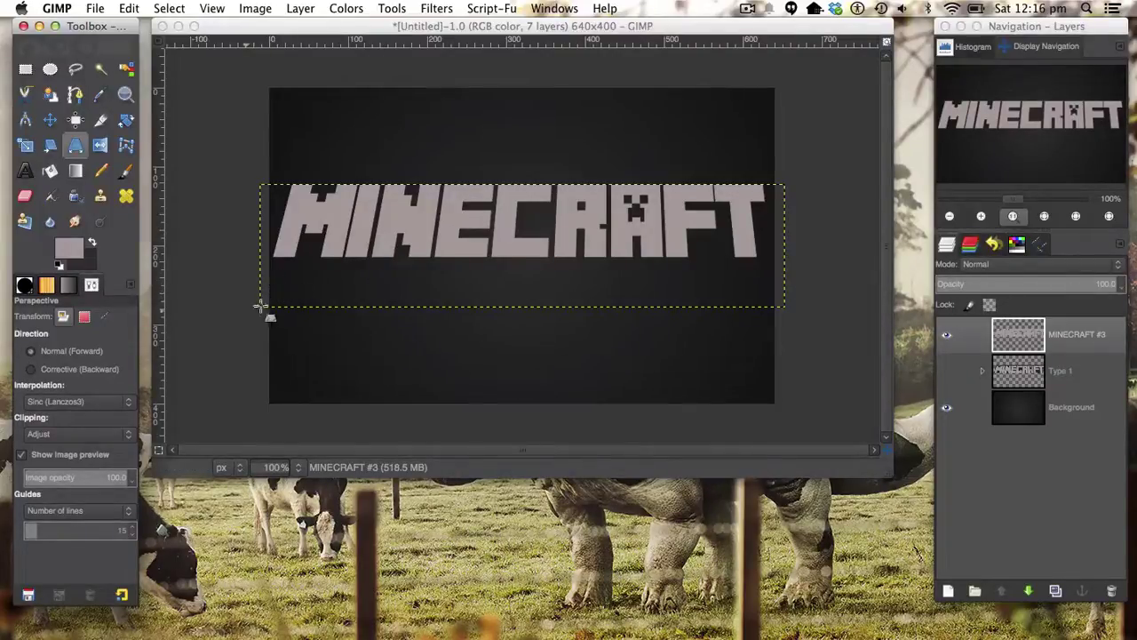
{"action": "left_click", "coordinate": [655, 261]}
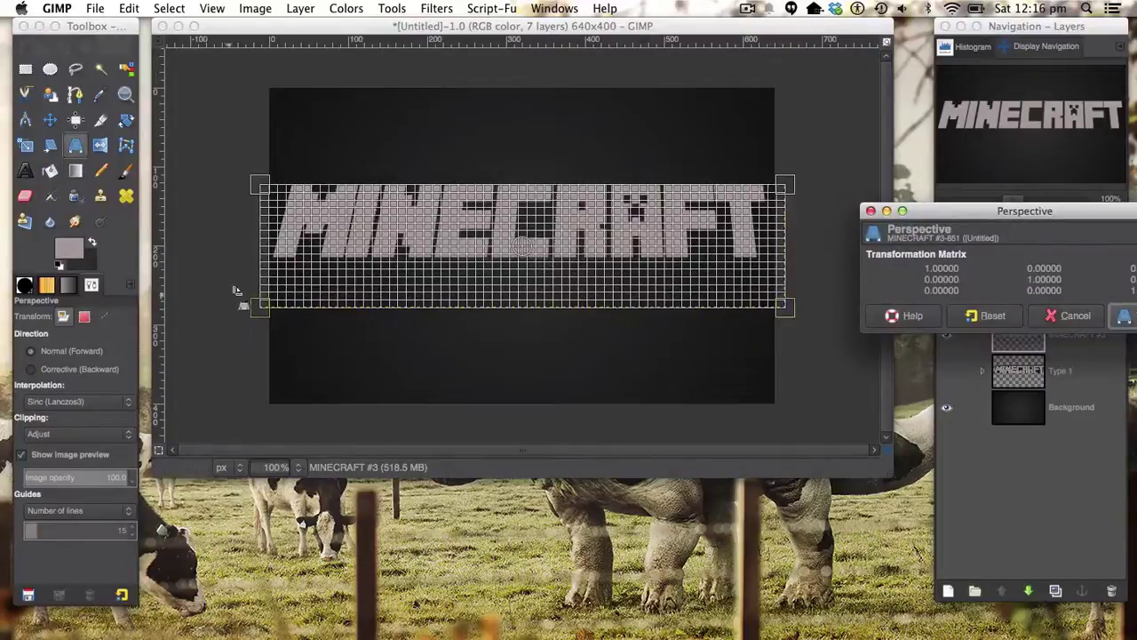
{"action": "left_click", "coordinate": [1051, 313]}
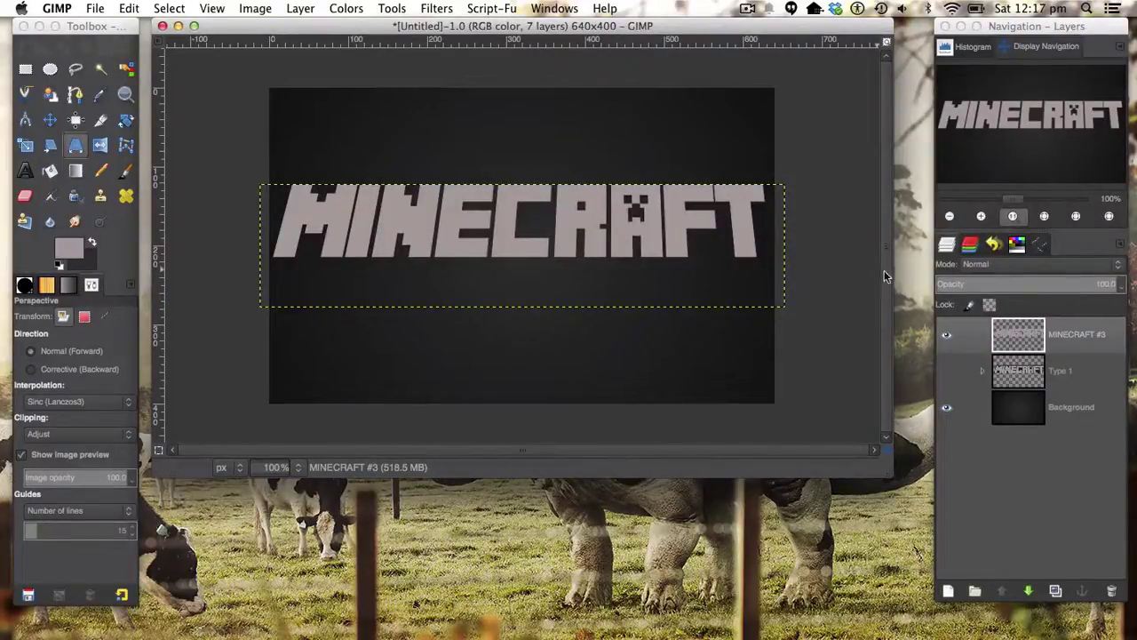
Step: Run Script-Fu 3D Extrusion with Shrink type, bump azimuth 90 and bump elevation 45
{"action": "left_click", "coordinate": [436, 8]}
{"action": "mouse_move", "coordinate": [462, 263]}
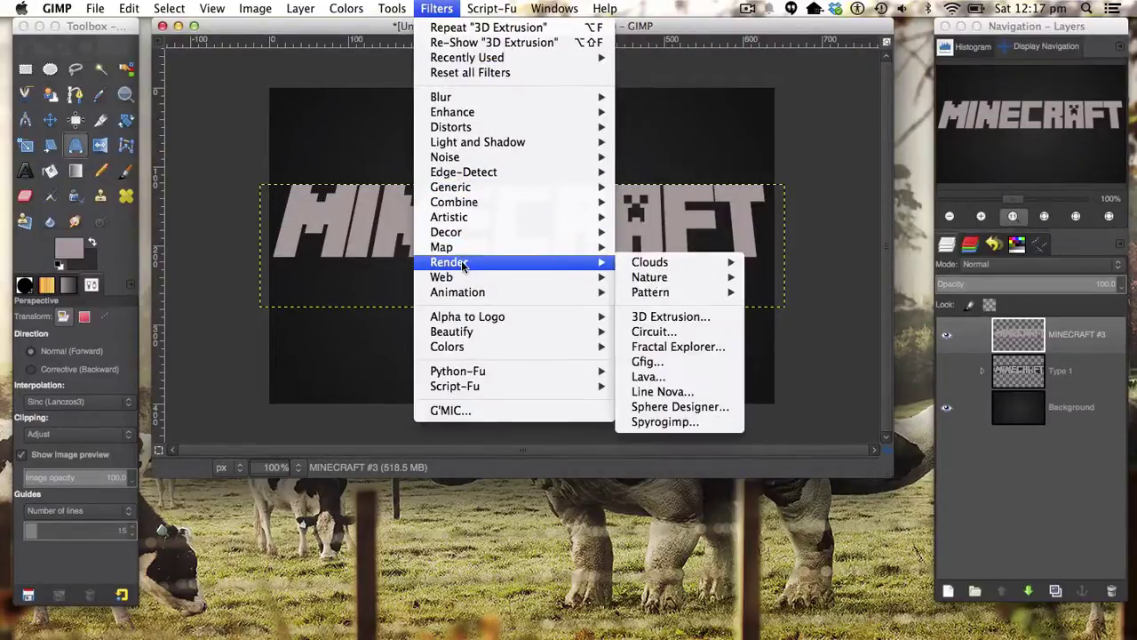
{"action": "left_click", "coordinate": [679, 318]}
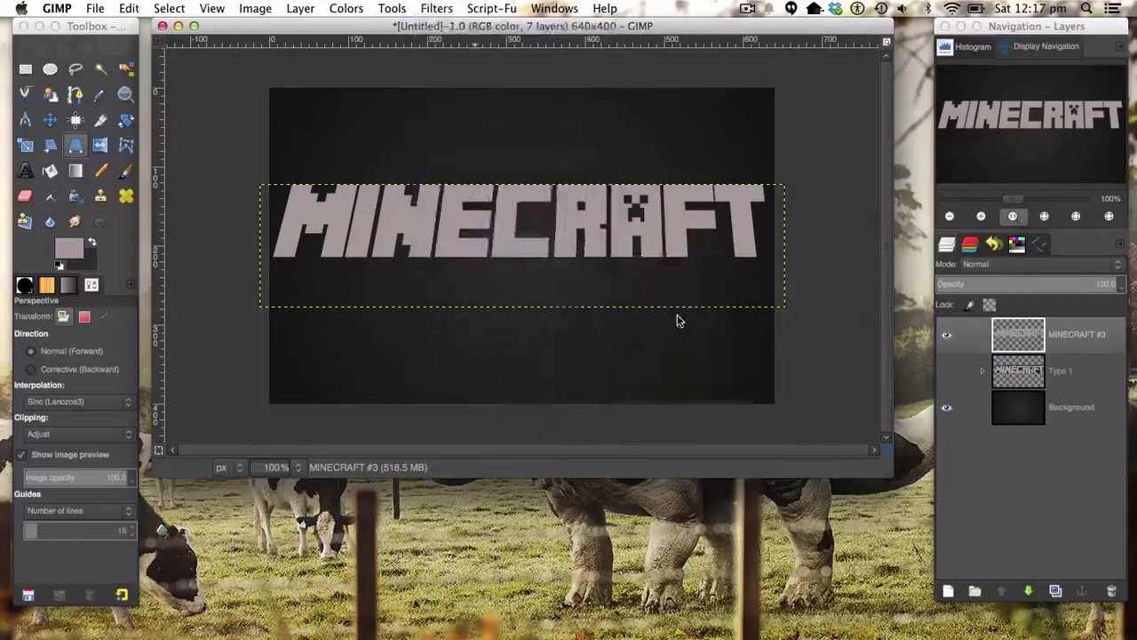
{"action": "left_click_drag", "start_coordinate": [611, 169], "coordinate": [605, 93]}
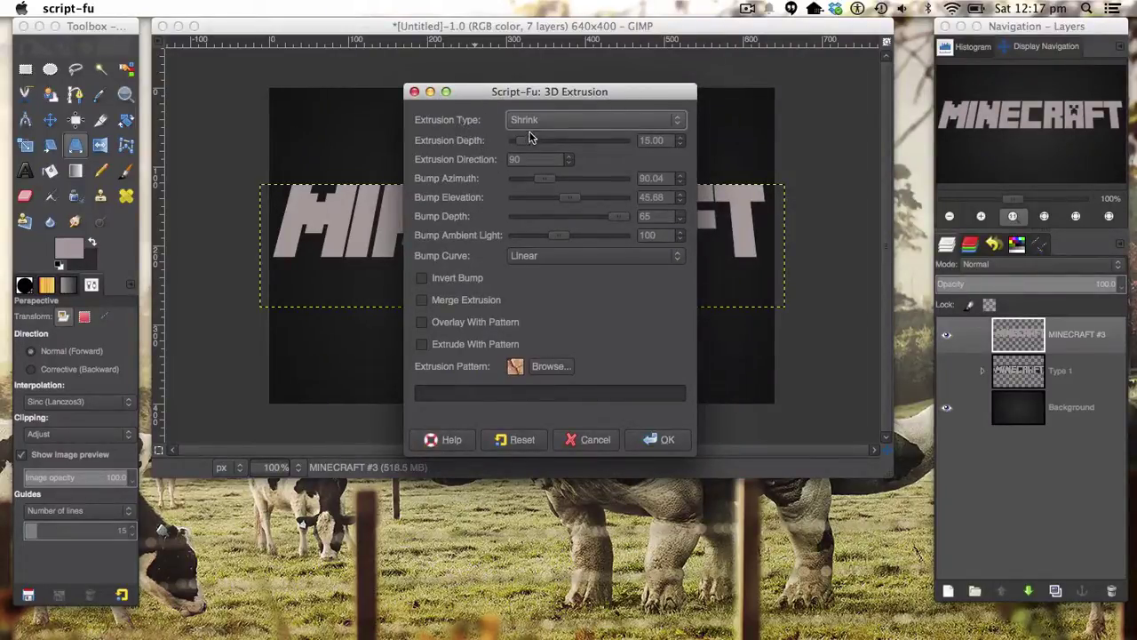
{"action": "left_click", "coordinate": [574, 120]}
{"action": "left_click", "coordinate": [575, 121]}
{"action": "left_click", "coordinate": [645, 178]}
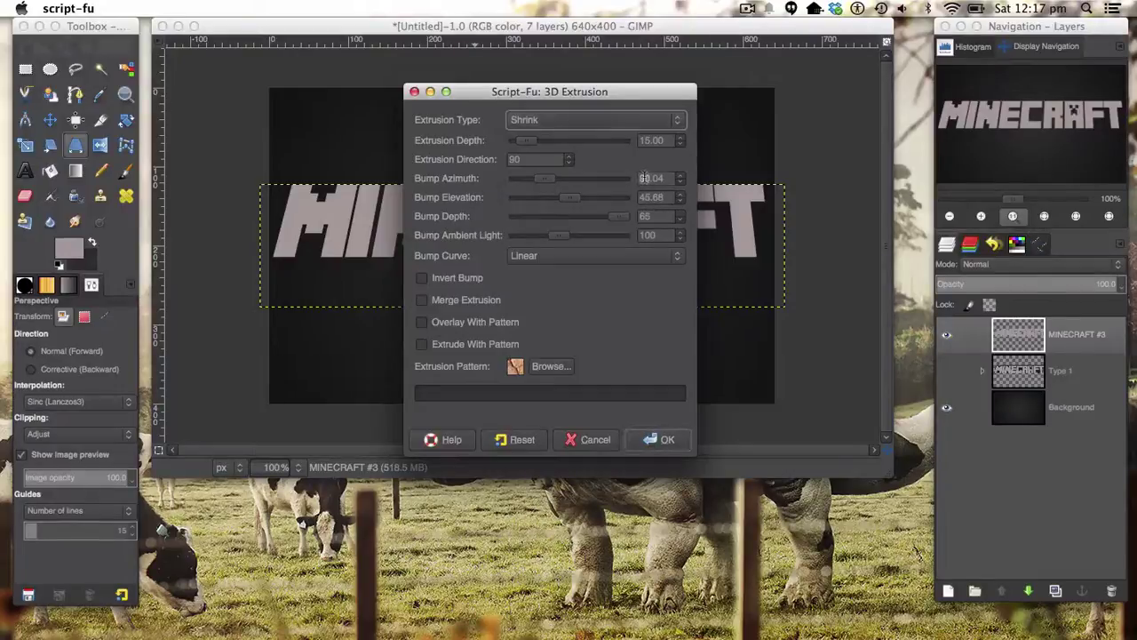
{"action": "left_click", "coordinate": [651, 195]}
{"action": "double_click", "coordinate": [650, 197]}
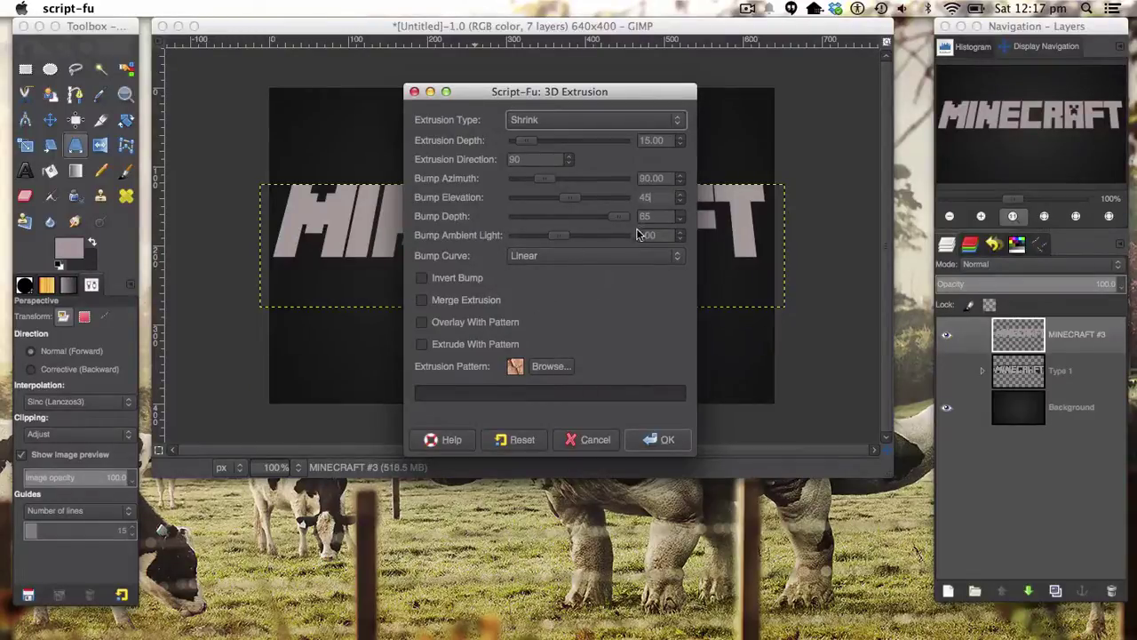
{"action": "left_click", "coordinate": [655, 437]}
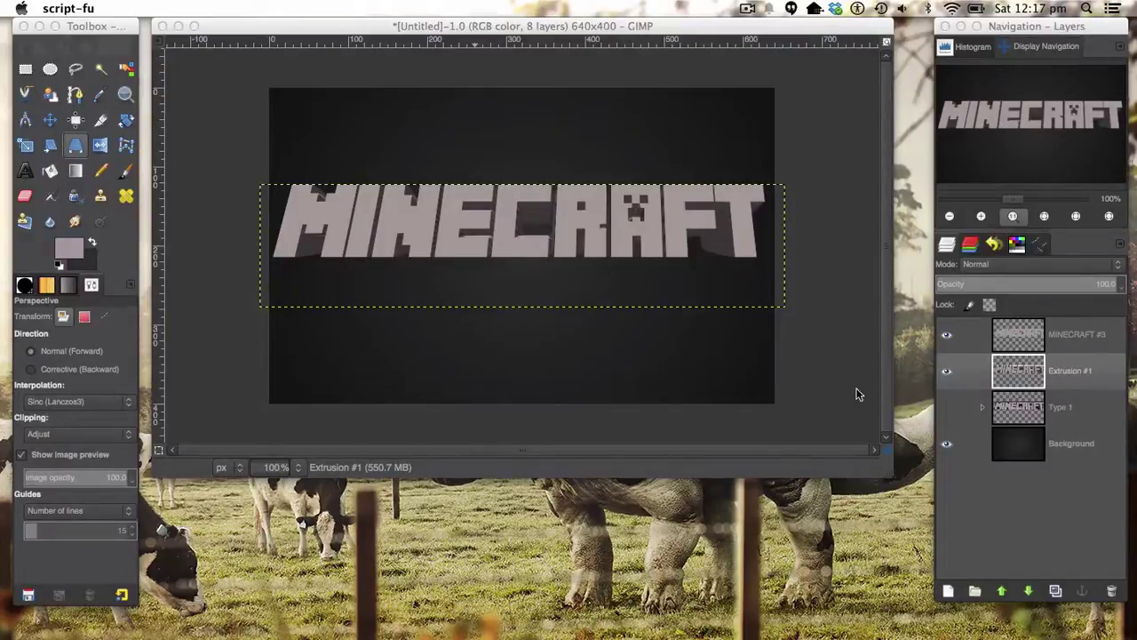
Step: Cut the Extrusion #1 pixels lying under the MINECRAFT #3 letter shapes, then deselect
{"action": "left_click", "coordinate": [1030, 326]}
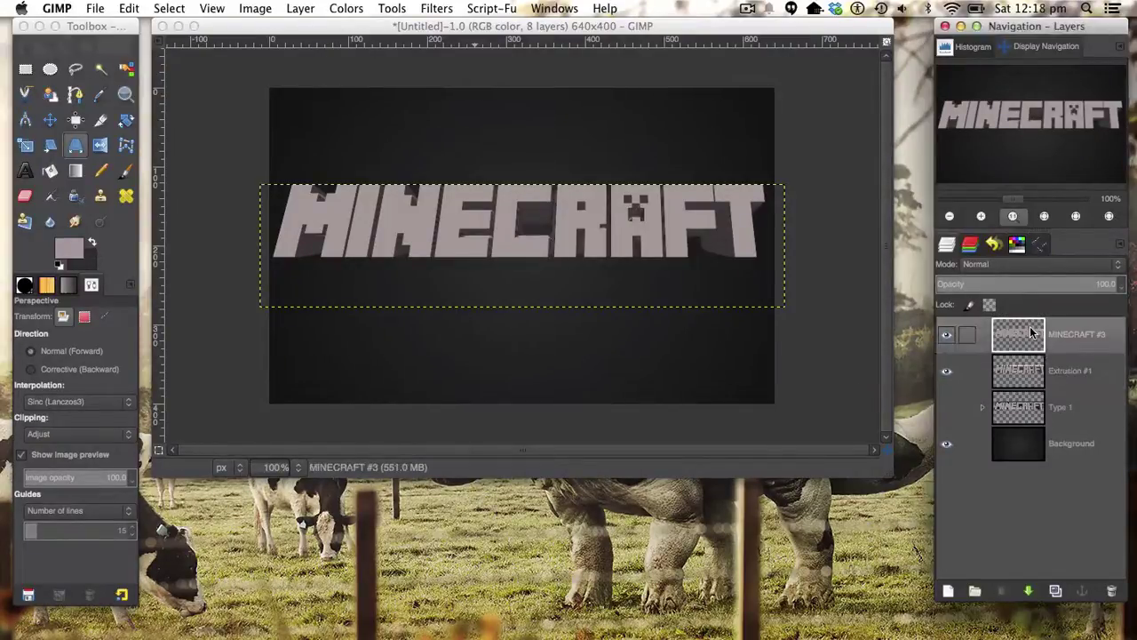
{"action": "right_click", "coordinate": [1030, 326]}
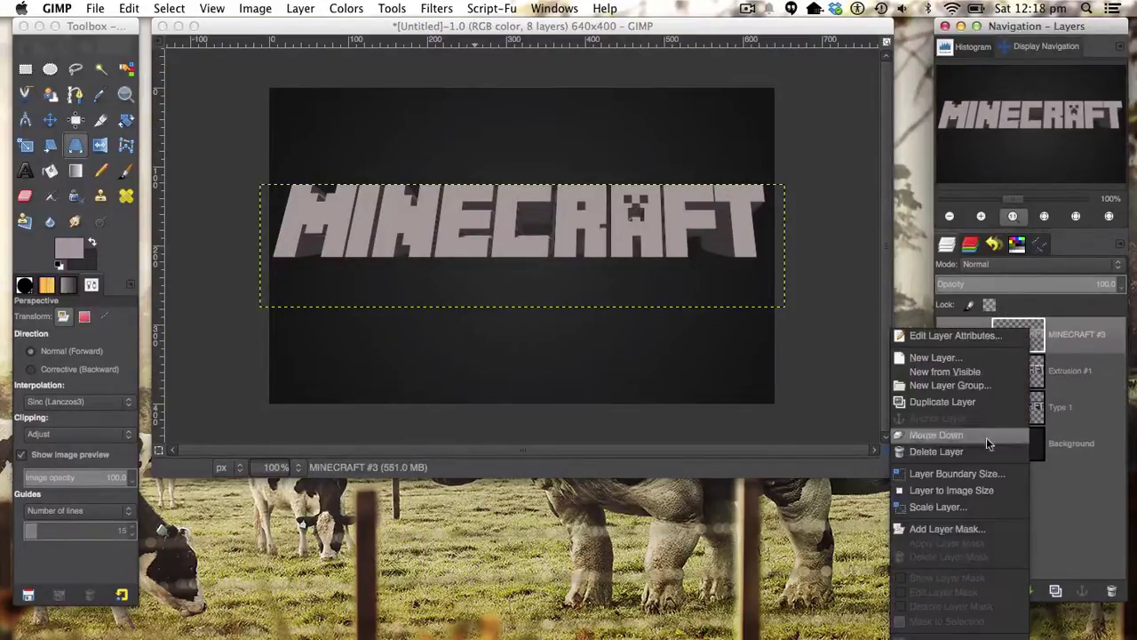
{"action": "left_click", "coordinate": [1063, 344]}
{"action": "right_click", "coordinate": [1034, 341]}
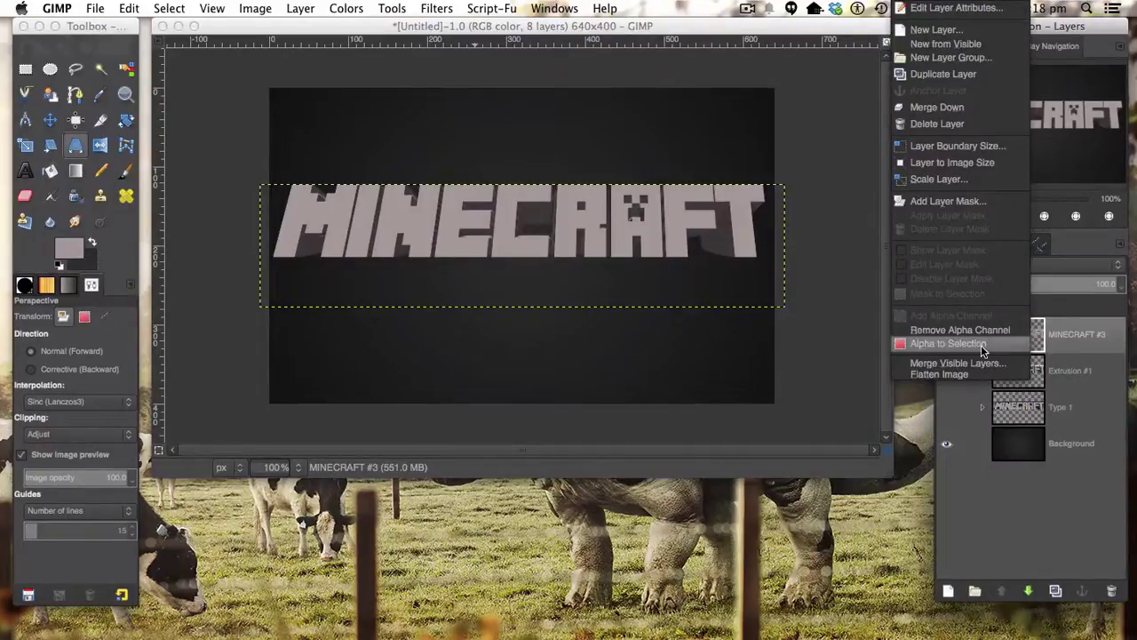
{"action": "left_click", "coordinate": [951, 343]}
{"action": "left_click", "coordinate": [1020, 375]}
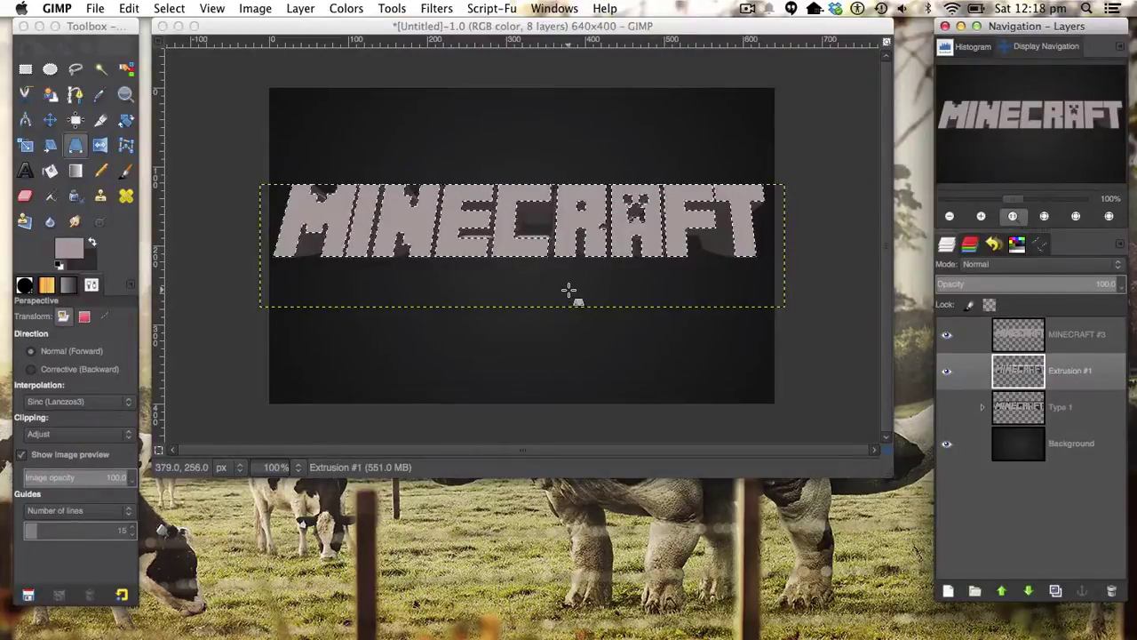
{"action": "key", "text": "ctrl+x"}
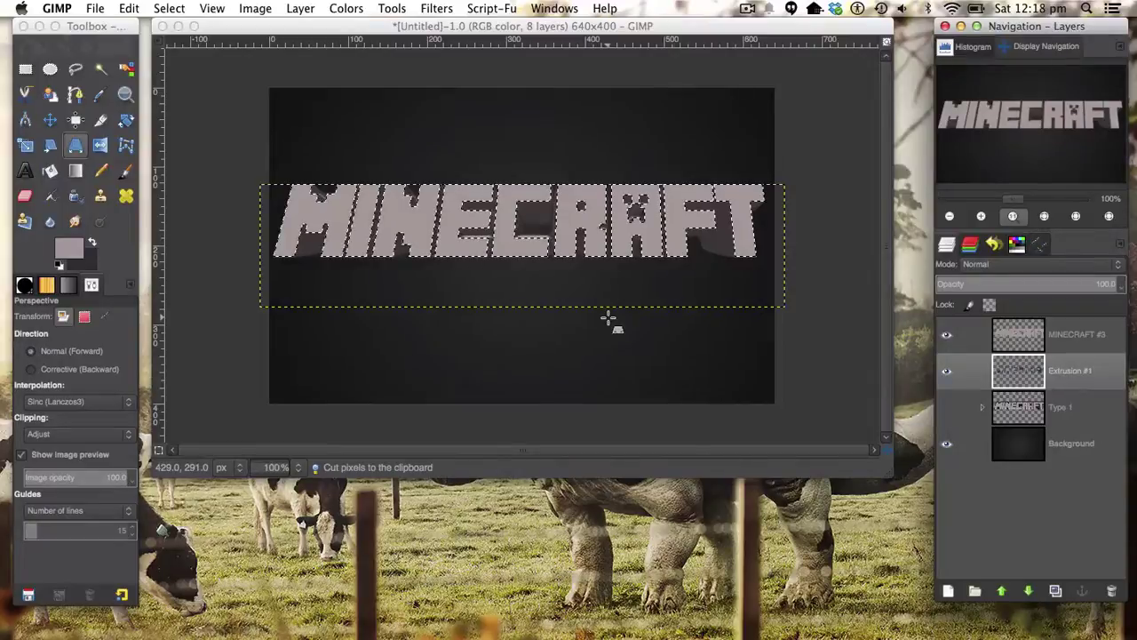
{"action": "key", "text": "ctrl+shift+a"}
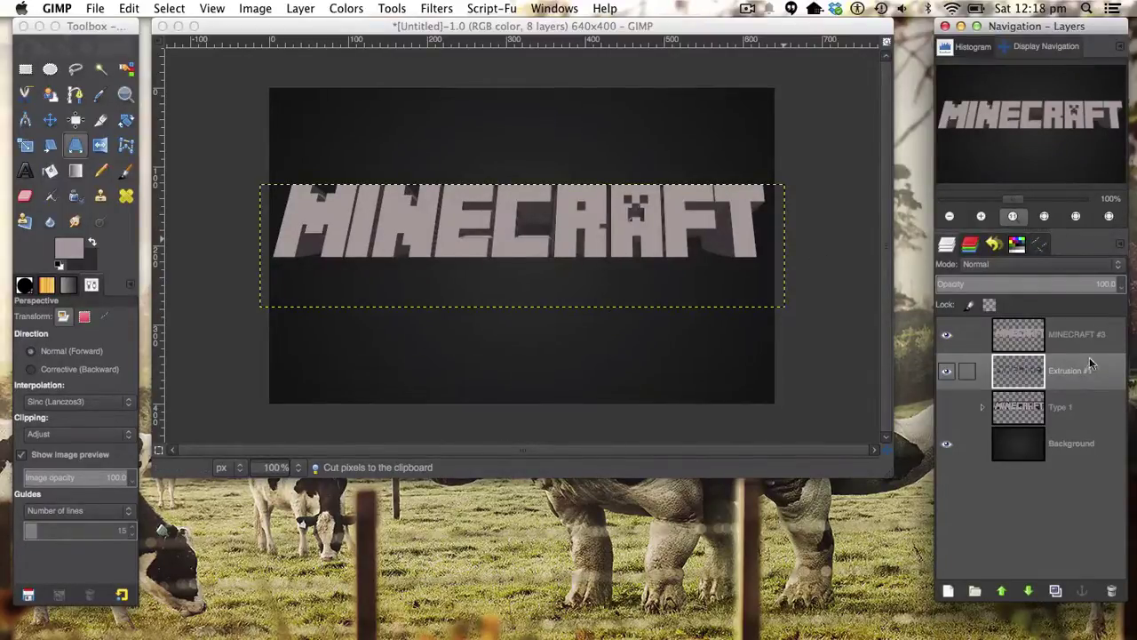
Step: Compare with the extrusion hidden, then select Extrusion #1's shape from its alpha
{"action": "left_click", "coordinate": [947, 371]}
{"action": "left_click", "coordinate": [947, 372]}
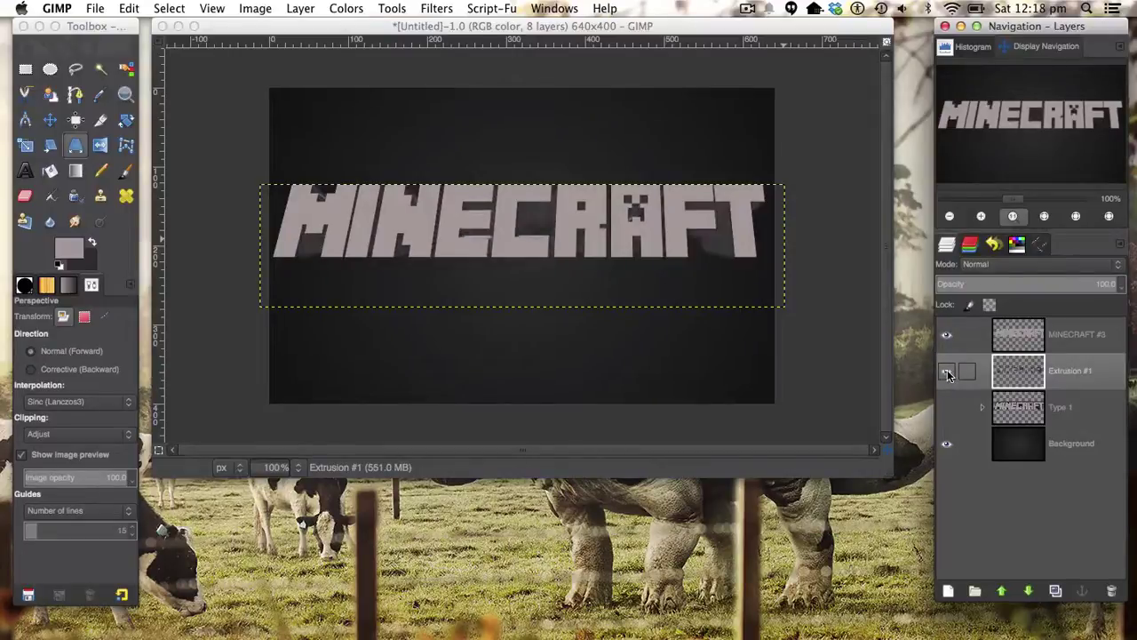
{"action": "left_click", "coordinate": [947, 371]}
{"action": "left_click", "coordinate": [947, 372]}
{"action": "left_click", "coordinate": [947, 371]}
{"action": "left_click", "coordinate": [947, 372]}
{"action": "left_click", "coordinate": [947, 371]}
{"action": "left_click", "coordinate": [947, 372]}
{"action": "left_click", "coordinate": [947, 372]}
{"action": "left_click", "coordinate": [948, 372]}
{"action": "left_click", "coordinate": [947, 371]}
{"action": "right_click", "coordinate": [1013, 374]}
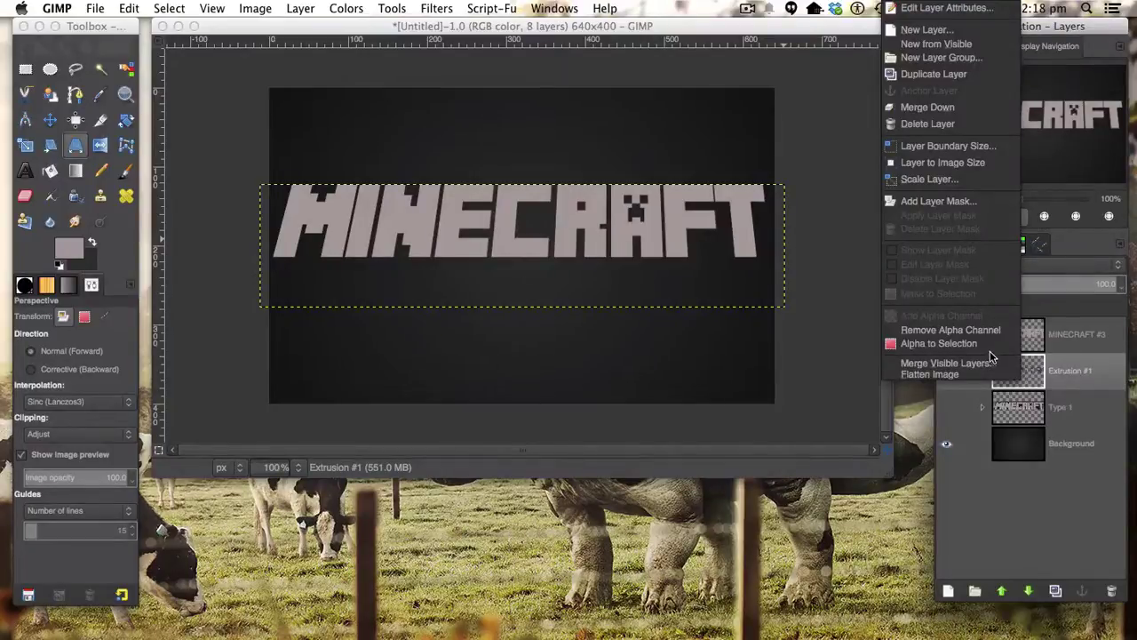
{"action": "left_click", "coordinate": [981, 344]}
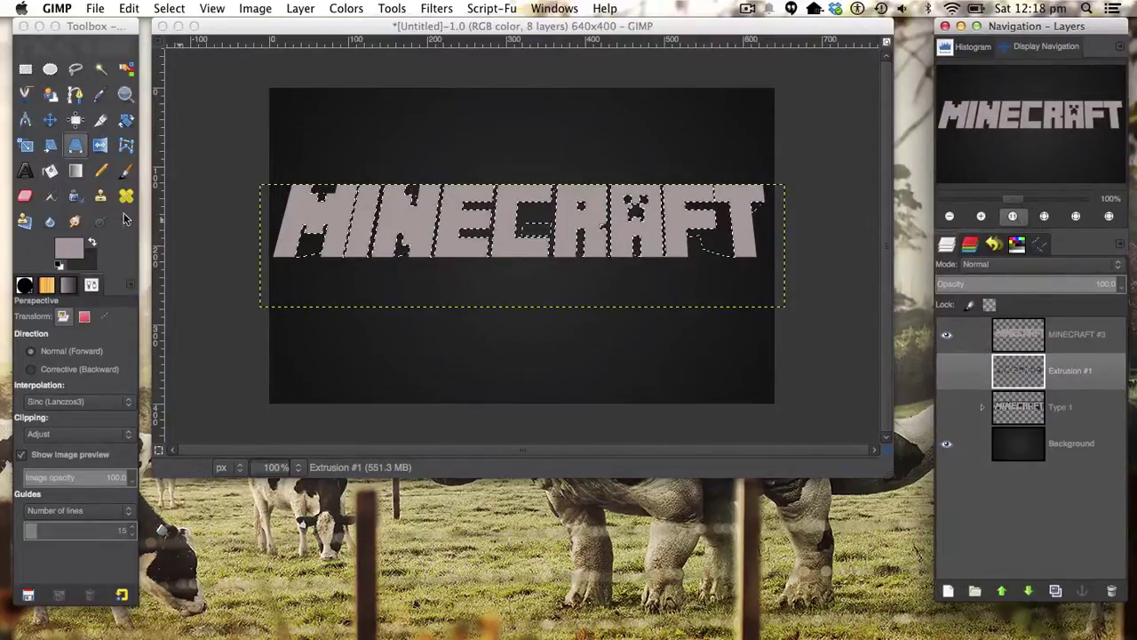
Step: Bucket-fill the extrusion selection with dark grey 29292b, then reset colours to black and white
{"action": "left_click", "coordinate": [947, 371]}
{"action": "left_click", "coordinate": [50, 170]}
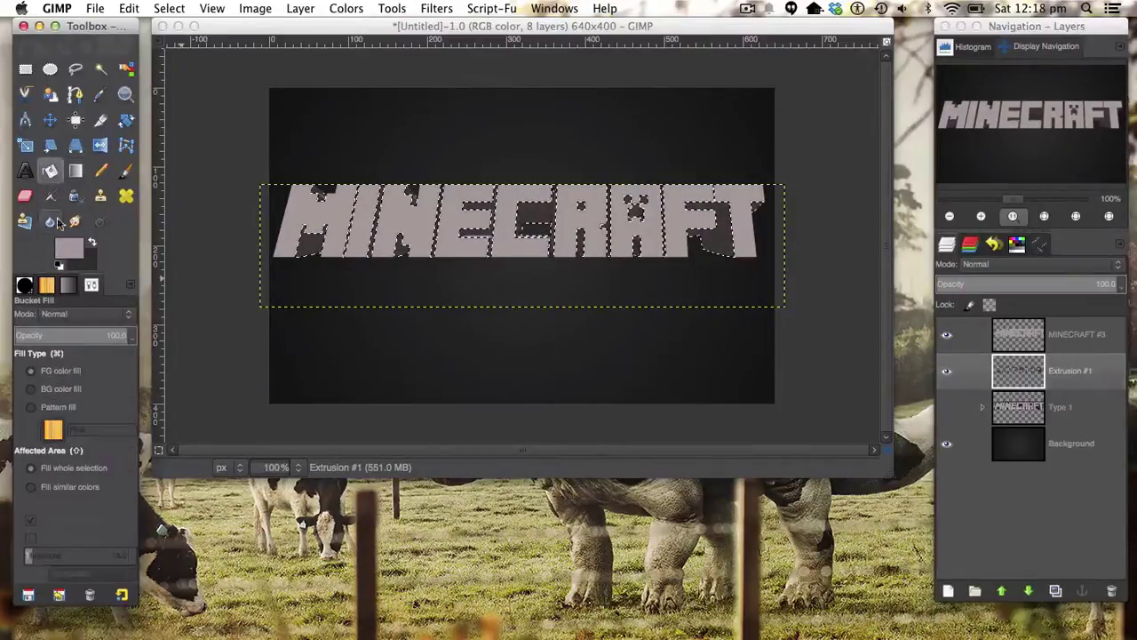
{"action": "left_click", "coordinate": [92, 241]}
{"action": "left_click", "coordinate": [70, 249]}
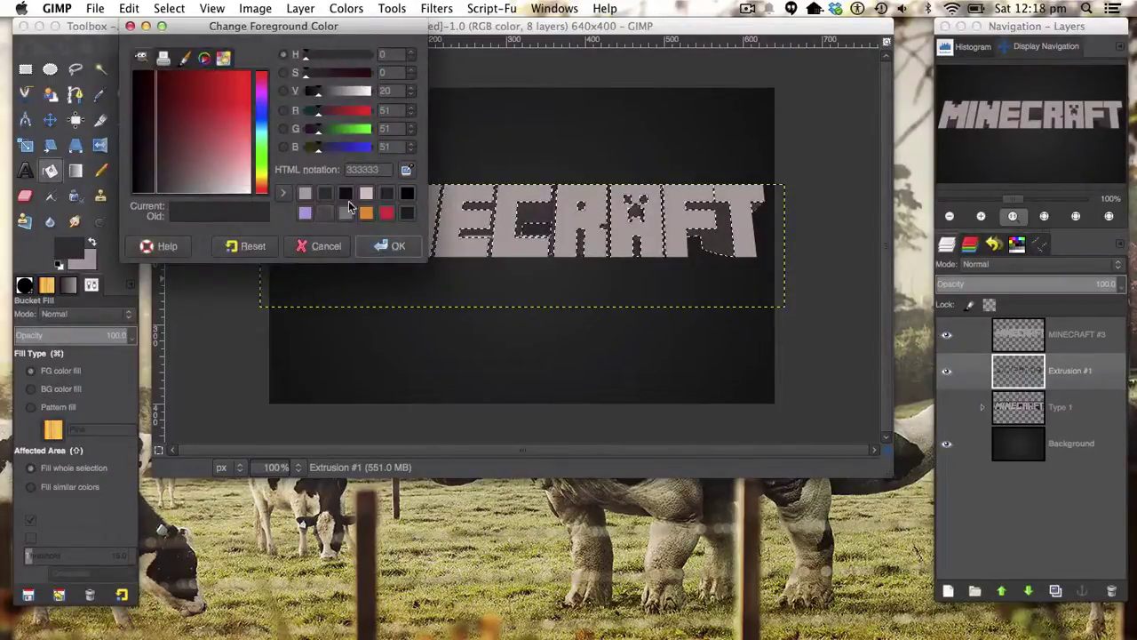
{"action": "left_click", "coordinate": [394, 199]}
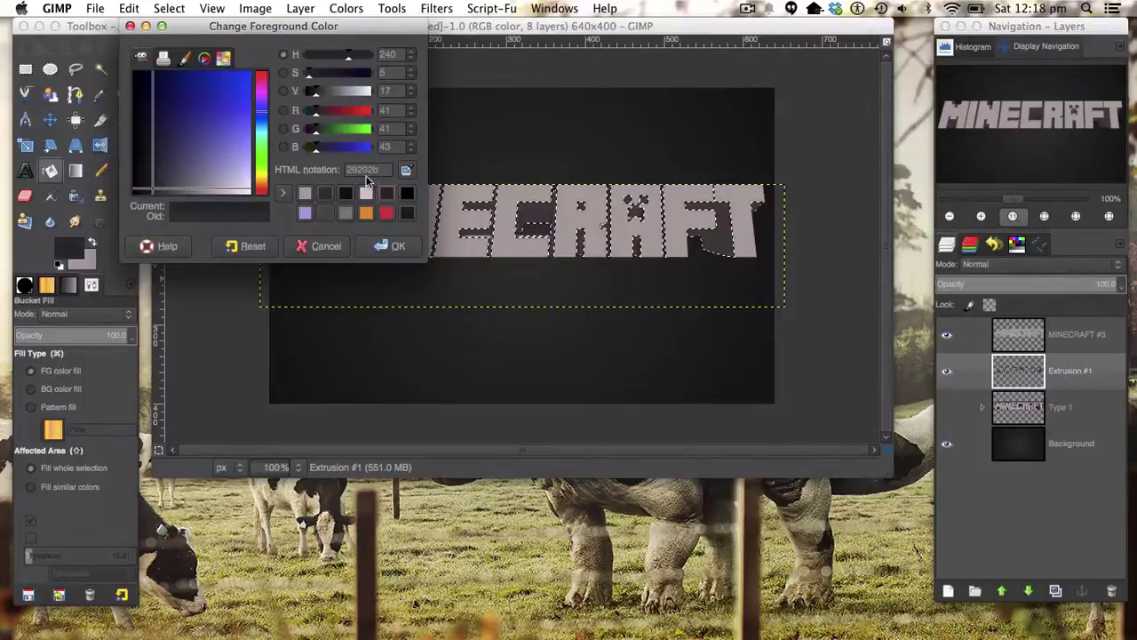
{"action": "left_click", "coordinate": [393, 246]}
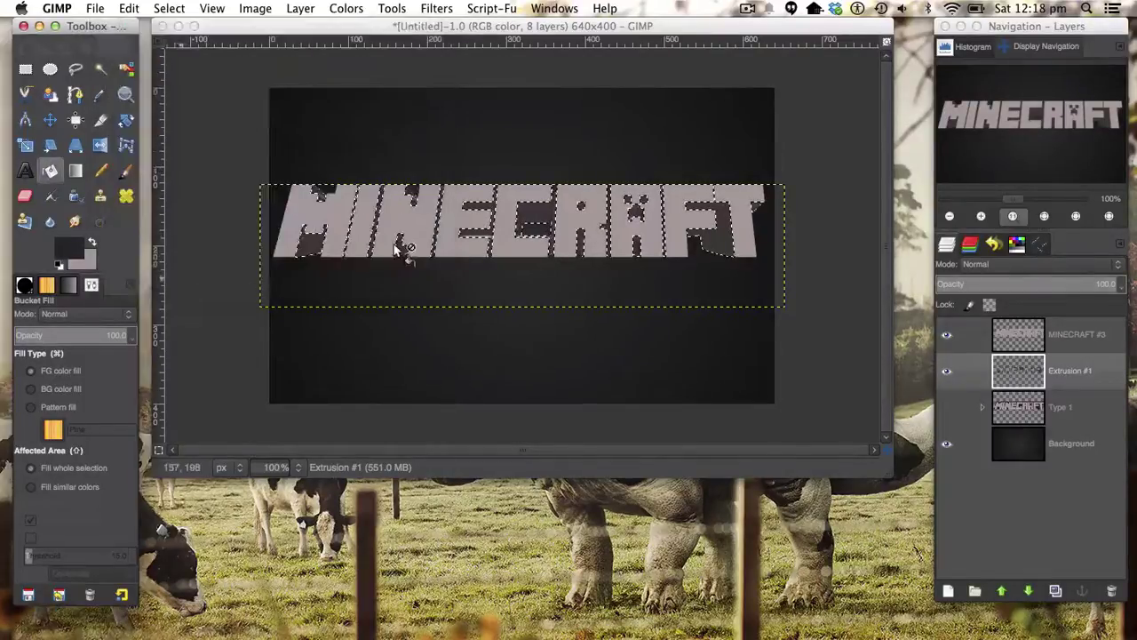
{"action": "left_click", "coordinate": [399, 248]}
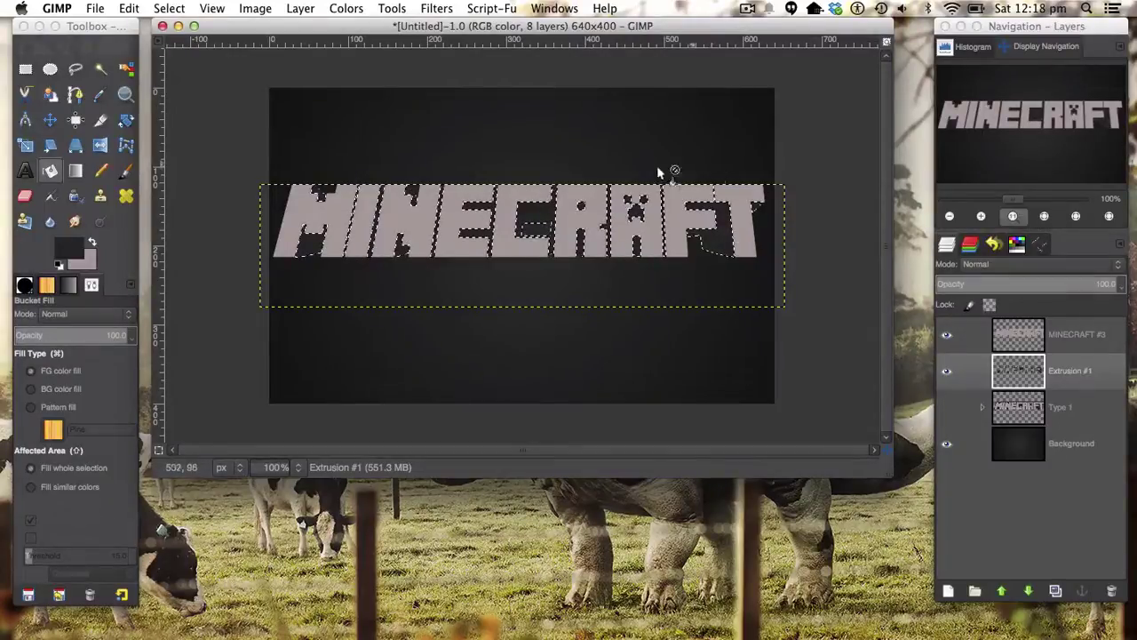
{"action": "left_click", "coordinate": [59, 266]}
{"action": "left_click", "coordinate": [127, 173]}
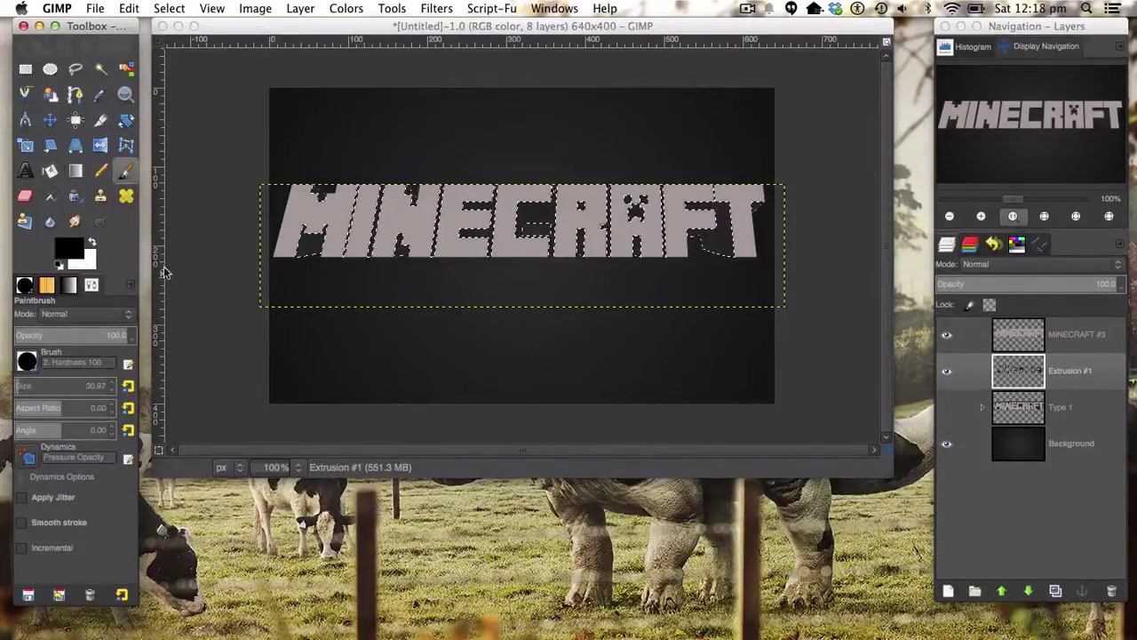
Step: Paint the N and M notches and the A's creeper face black, then deselect
{"action": "left_click", "coordinate": [403, 191]}
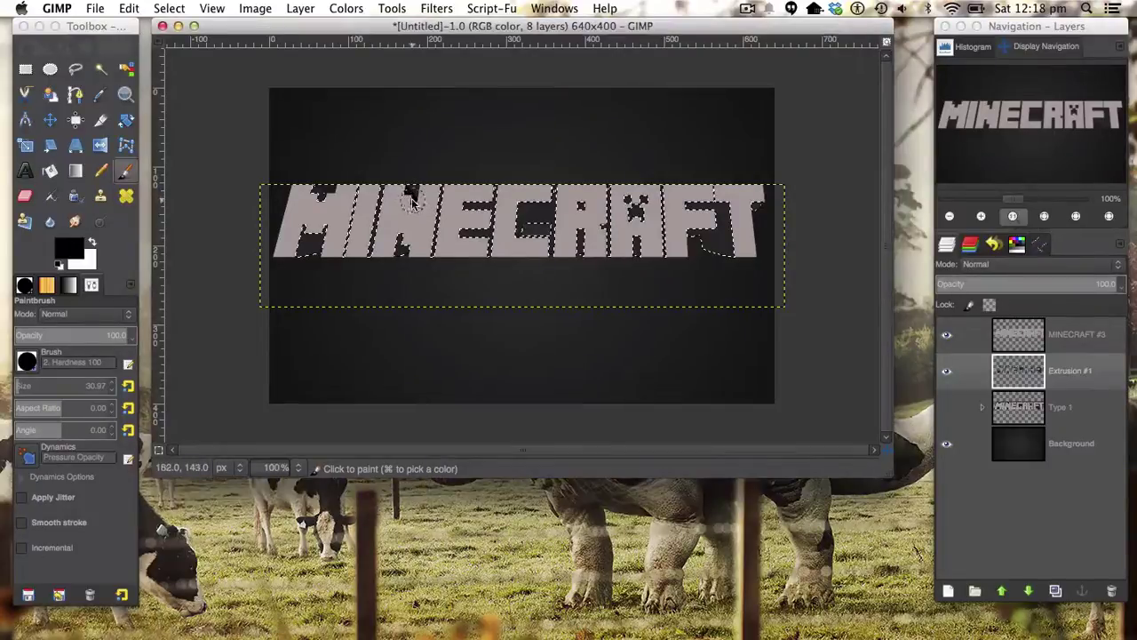
{"action": "left_click", "coordinate": [380, 200]}
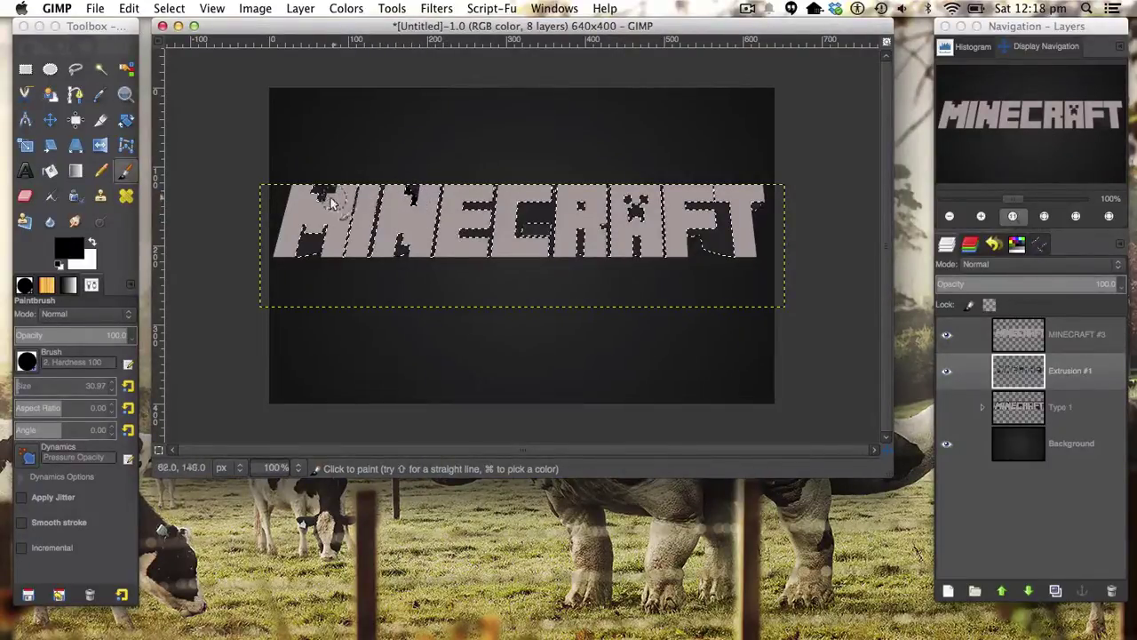
{"action": "left_click_drag", "start_coordinate": [622, 206], "coordinate": [646, 208]}
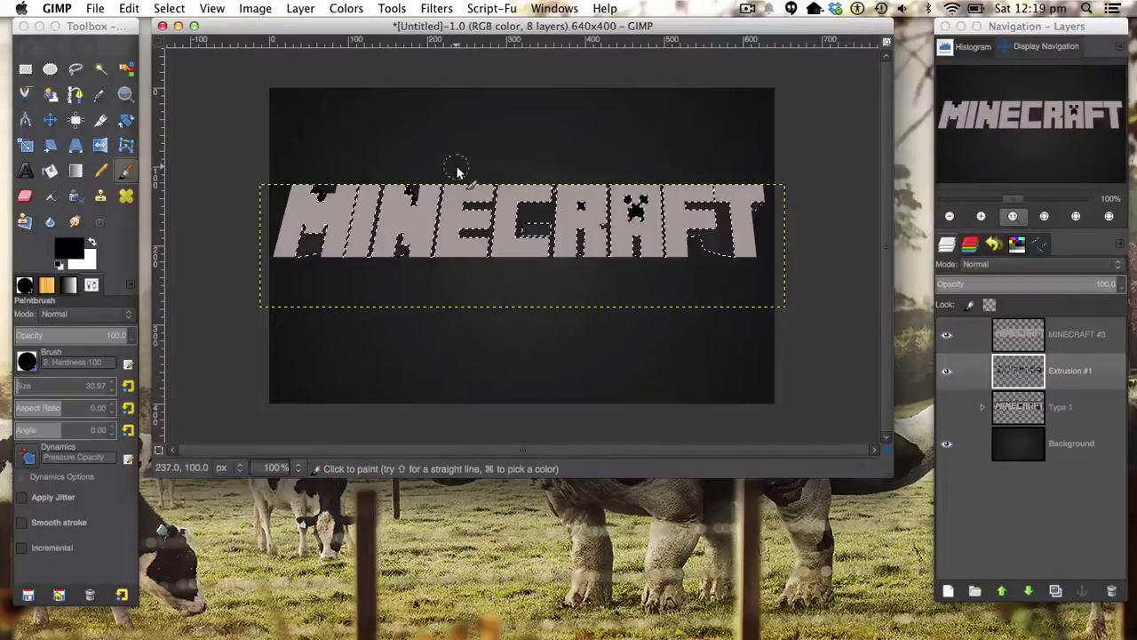
{"action": "key", "text": "super+shift+a"}
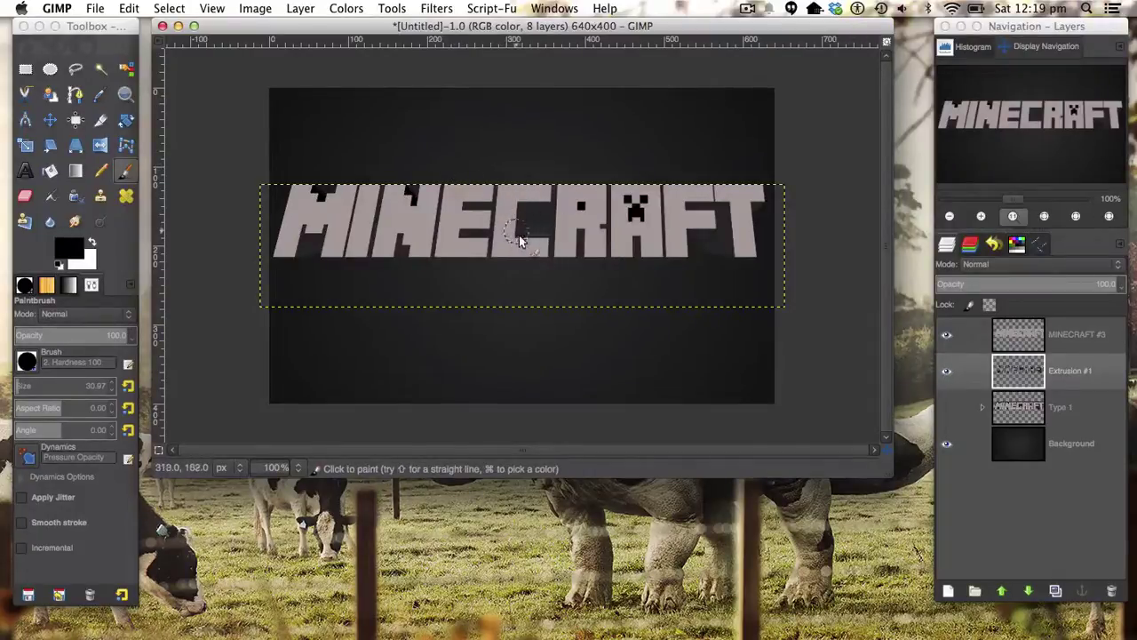
{"action": "left_click", "coordinate": [132, 8]}
{"action": "mouse_move", "coordinate": [169, 7]}
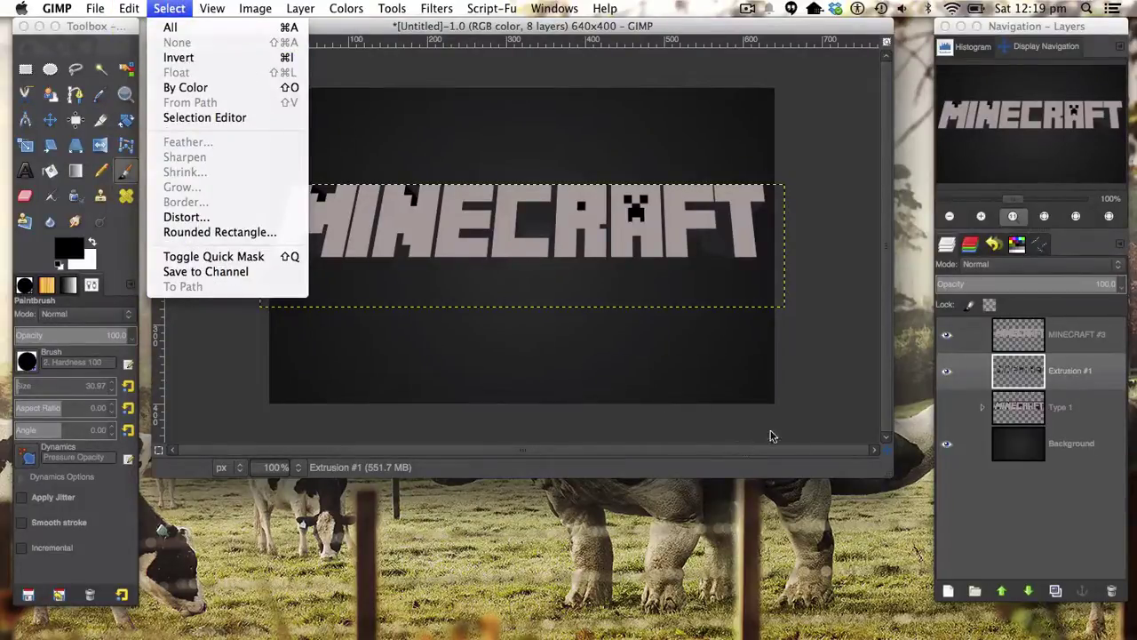
Step: Duplicate MINECRAFT #3 and merge one copy down into Extrusion #1
{"action": "left_click", "coordinate": [890, 366]}
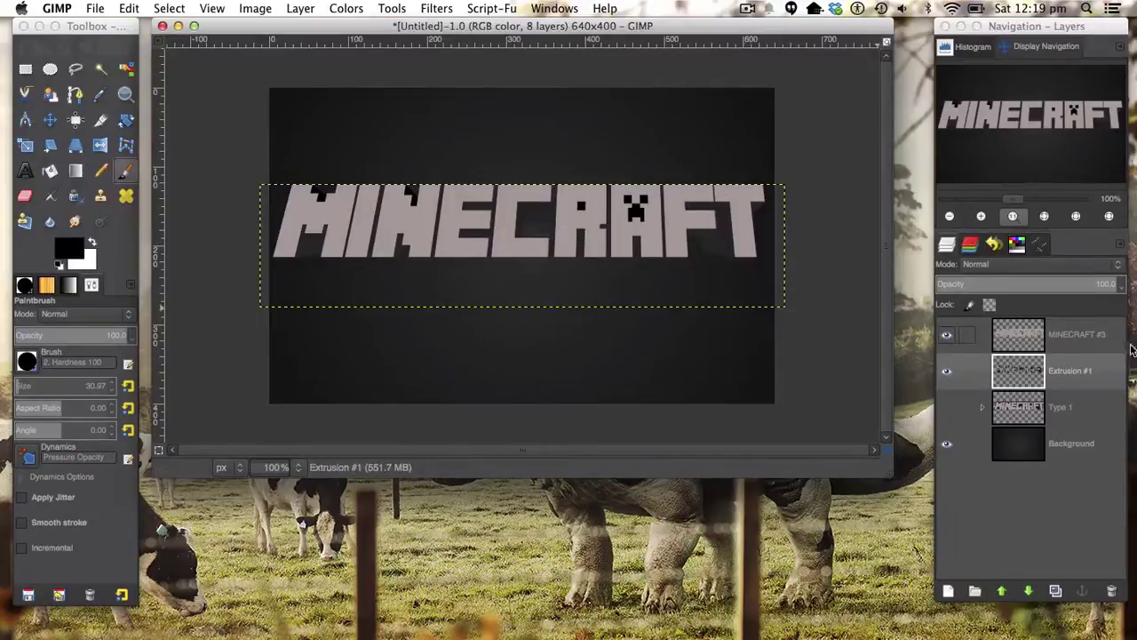
{"action": "left_click", "coordinate": [1021, 334]}
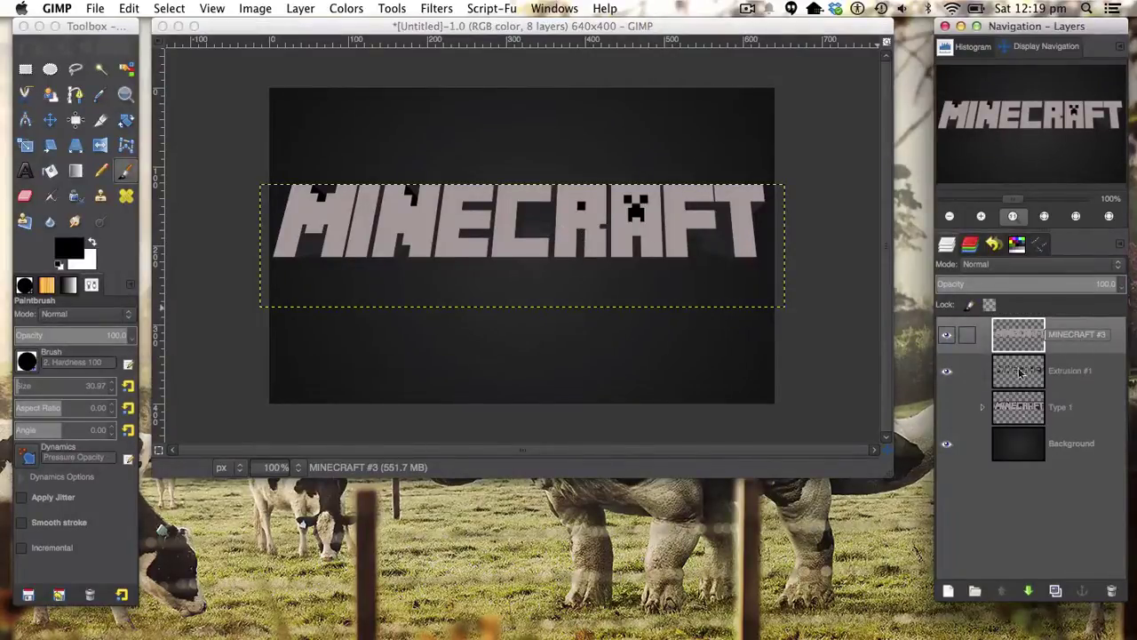
{"action": "left_click", "coordinate": [1055, 591]}
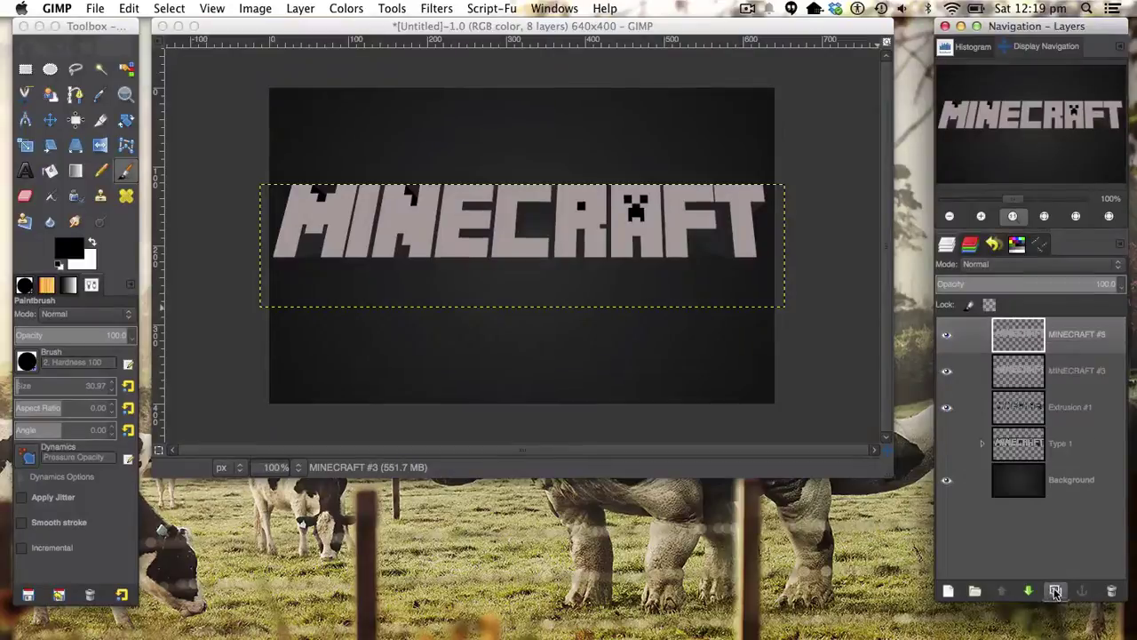
{"action": "left_click", "coordinate": [1020, 378]}
{"action": "right_click", "coordinate": [1021, 377]}
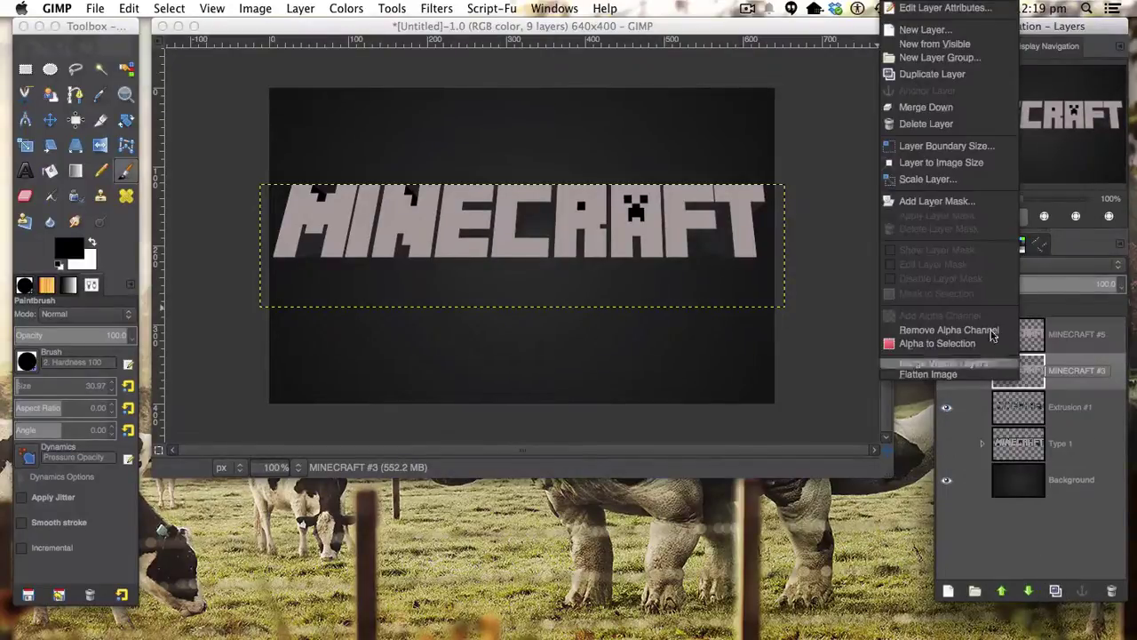
{"action": "left_click", "coordinate": [949, 107]}
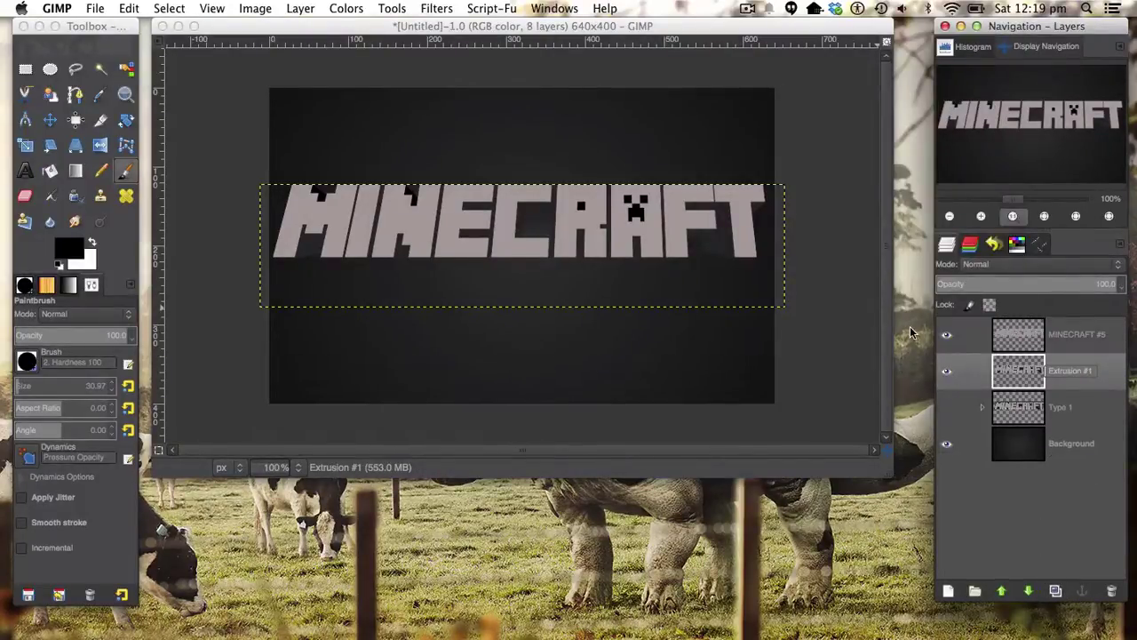
{"action": "left_click", "coordinate": [946, 371]}
{"action": "left_click", "coordinate": [946, 370]}
{"action": "left_click", "coordinate": [946, 371]}
Step: Apply the Script-Fu Layer Effects Stroke to Extrusion #1 with default settings
{"action": "left_click", "coordinate": [475, 7]}
{"action": "mouse_move", "coordinate": [499, 29]}
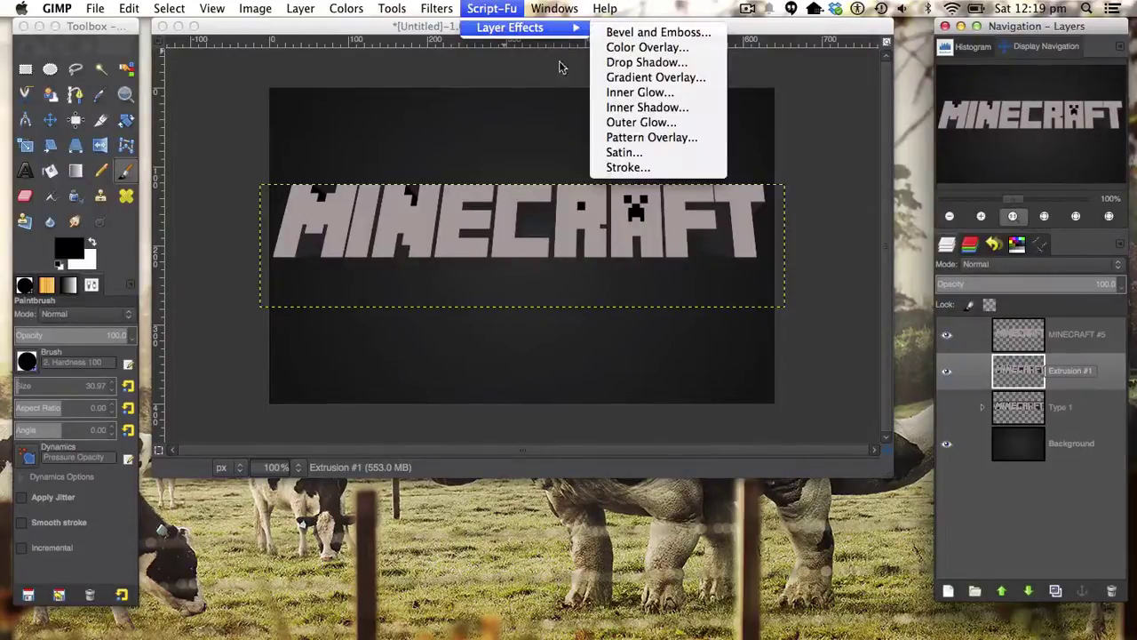
{"action": "left_click", "coordinate": [673, 162]}
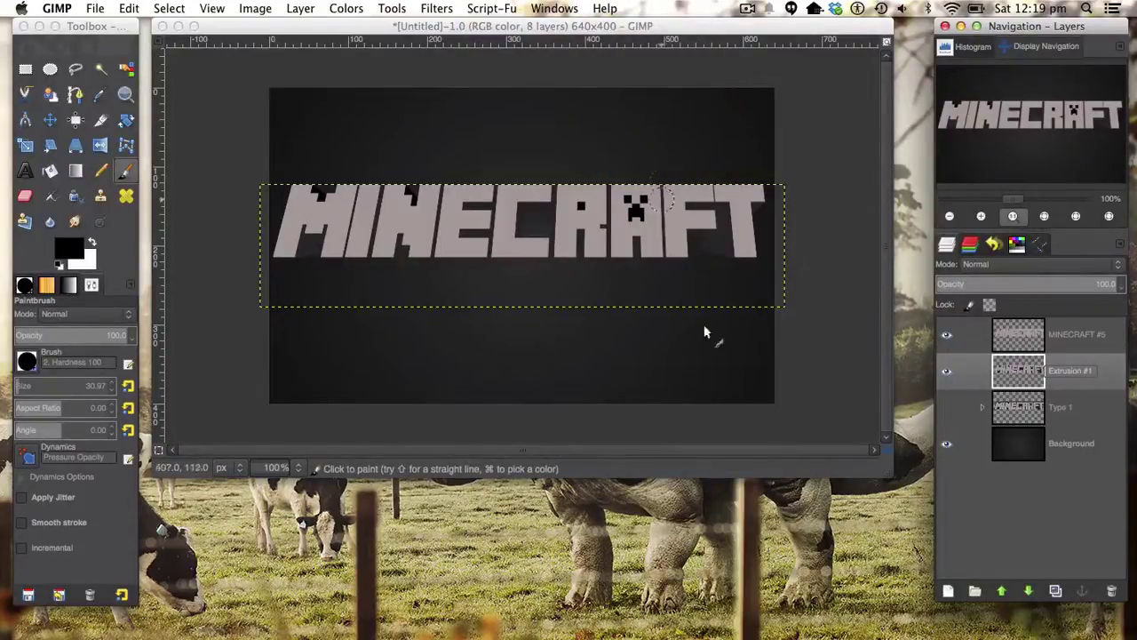
{"action": "left_click", "coordinate": [672, 445]}
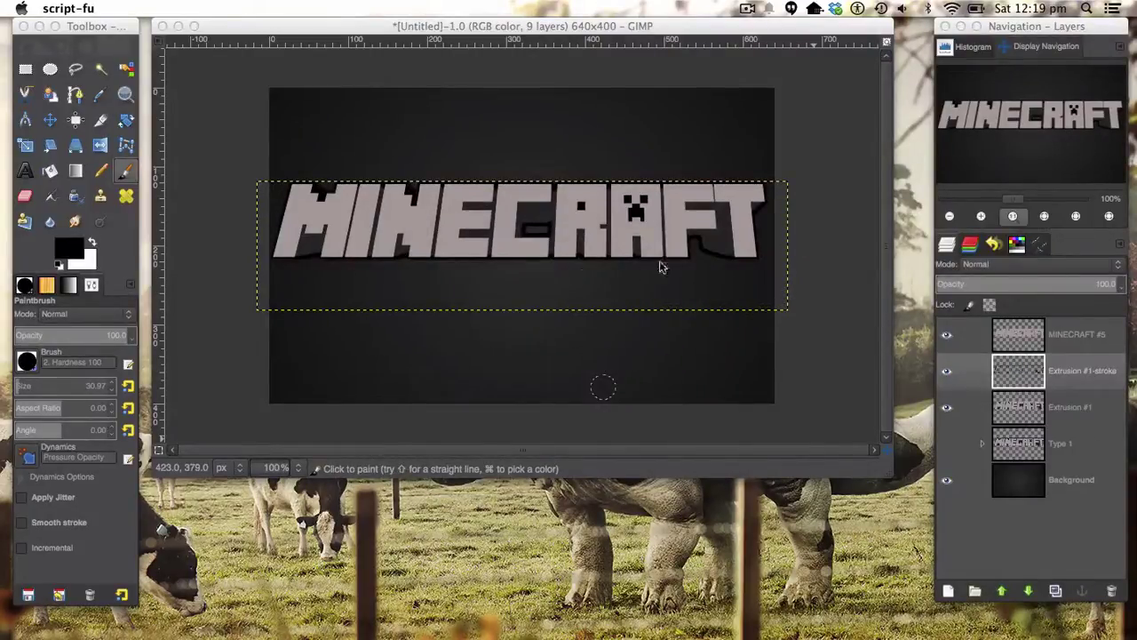
{"action": "left_click", "coordinate": [807, 351]}
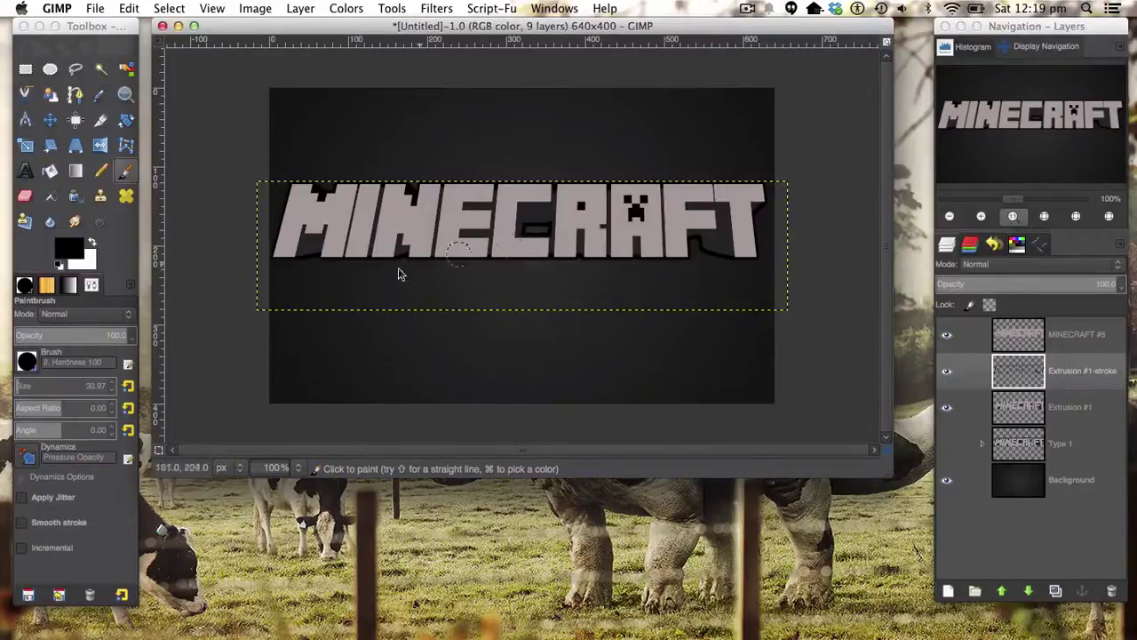
{"action": "left_click", "coordinate": [50, 120]}
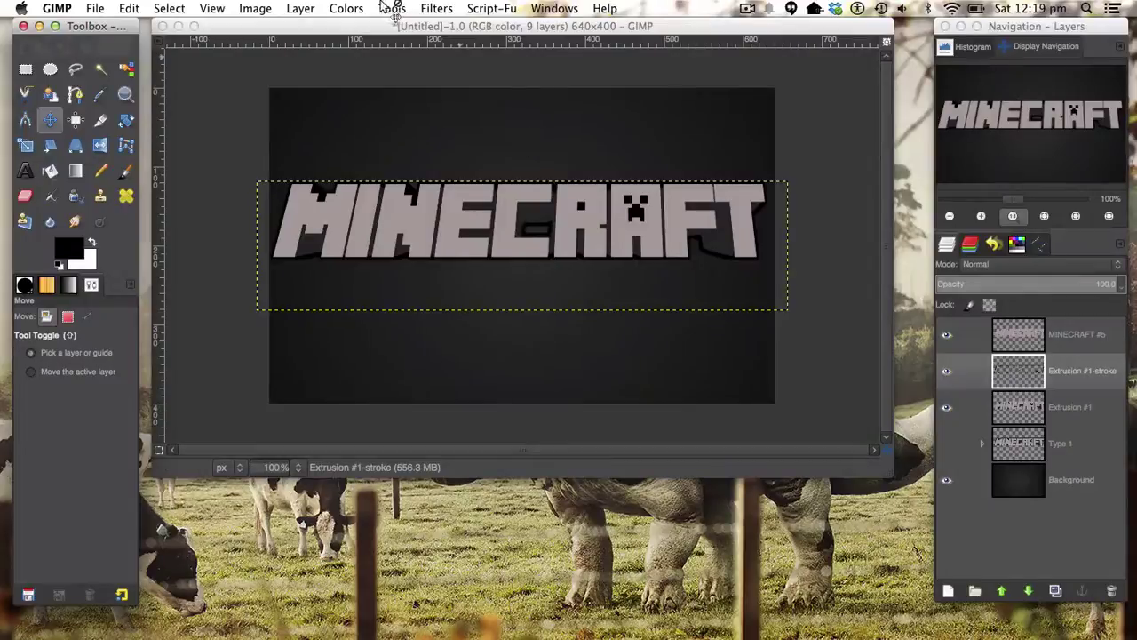
Step: Move the Type 1 layer to the top of the stack and hide it
{"action": "left_click", "coordinate": [656, 32]}
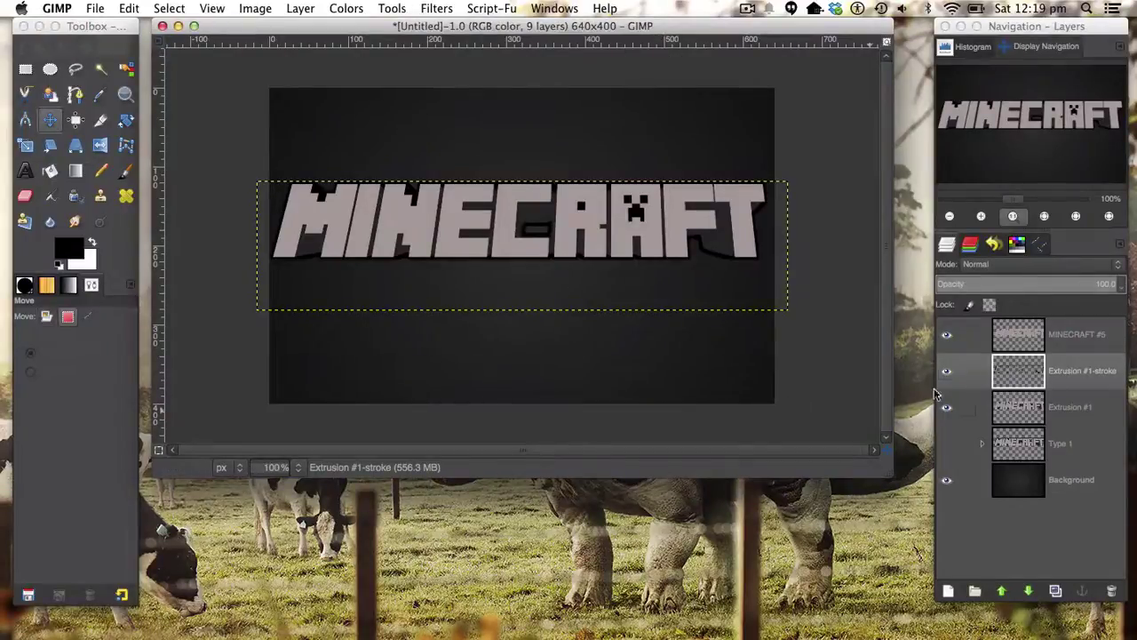
{"action": "left_click", "coordinate": [1044, 413]}
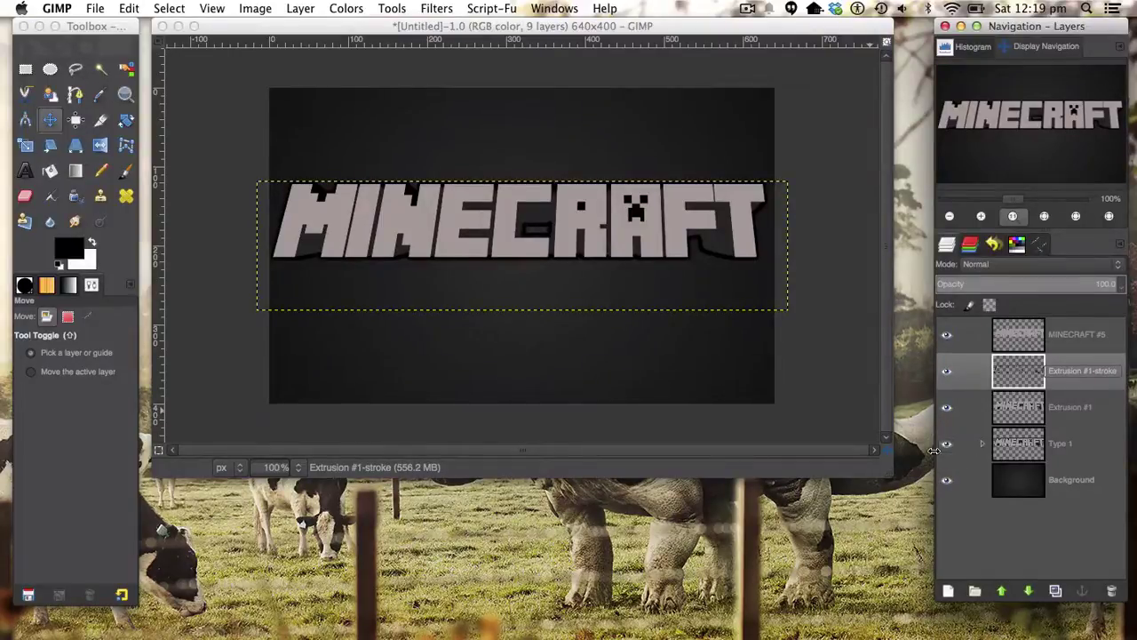
{"action": "left_click_drag", "start_coordinate": [1025, 448], "coordinate": [1022, 335]}
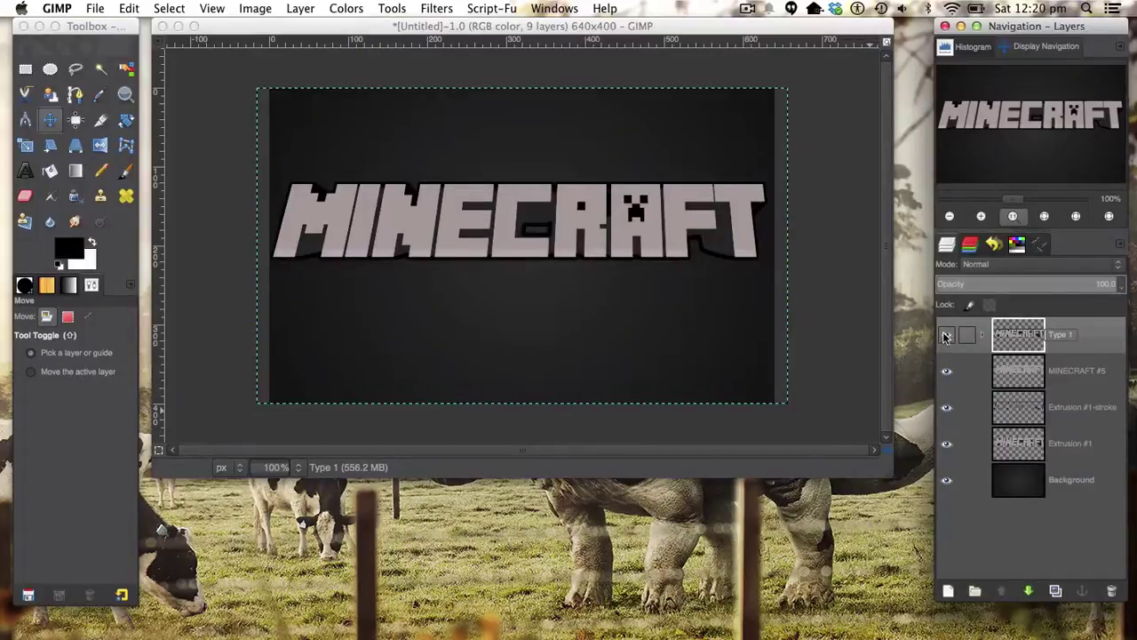
{"action": "left_click", "coordinate": [946, 335]}
{"action": "left_click", "coordinate": [946, 334]}
{"action": "left_click", "coordinate": [946, 335]}
{"action": "left_click", "coordinate": [946, 335]}
{"action": "left_click", "coordinate": [946, 335]}
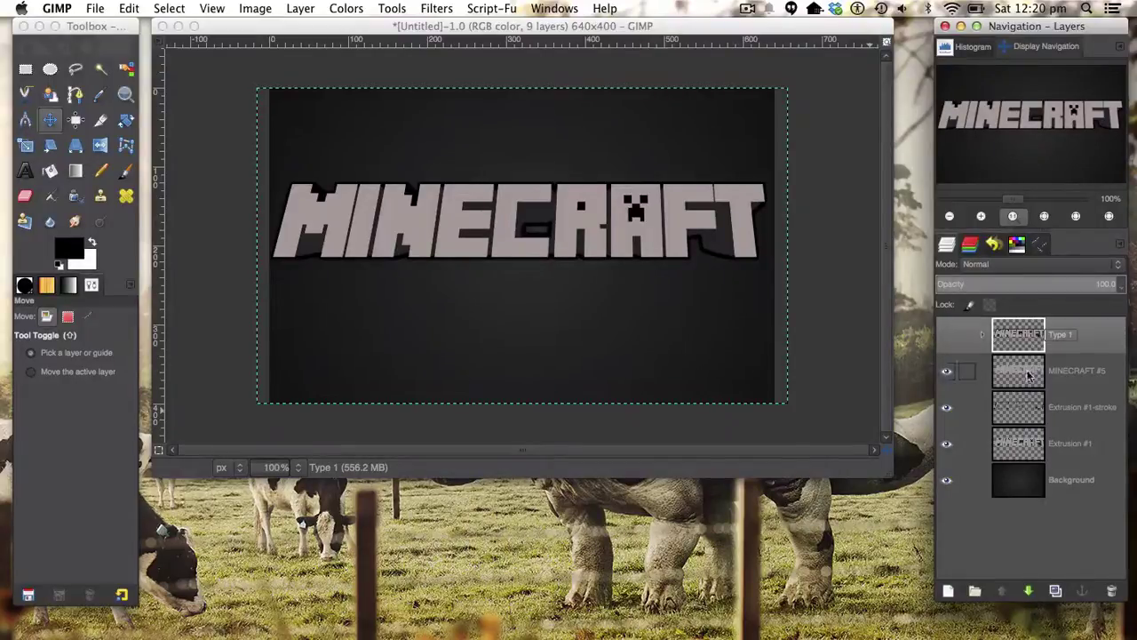
Step: Load Extrusion #1's alpha as a selection for Paintbrush touch-ups, then clear the selection
{"action": "right_click", "coordinate": [1024, 441]}
{"action": "left_click", "coordinate": [974, 405]}
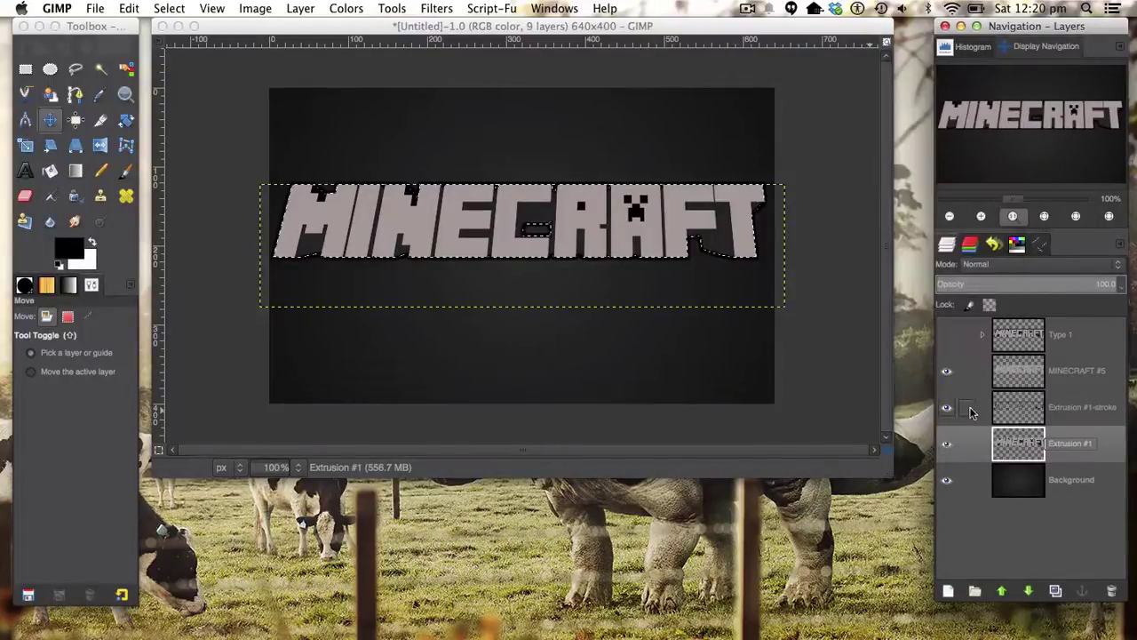
{"action": "left_click", "coordinate": [126, 170]}
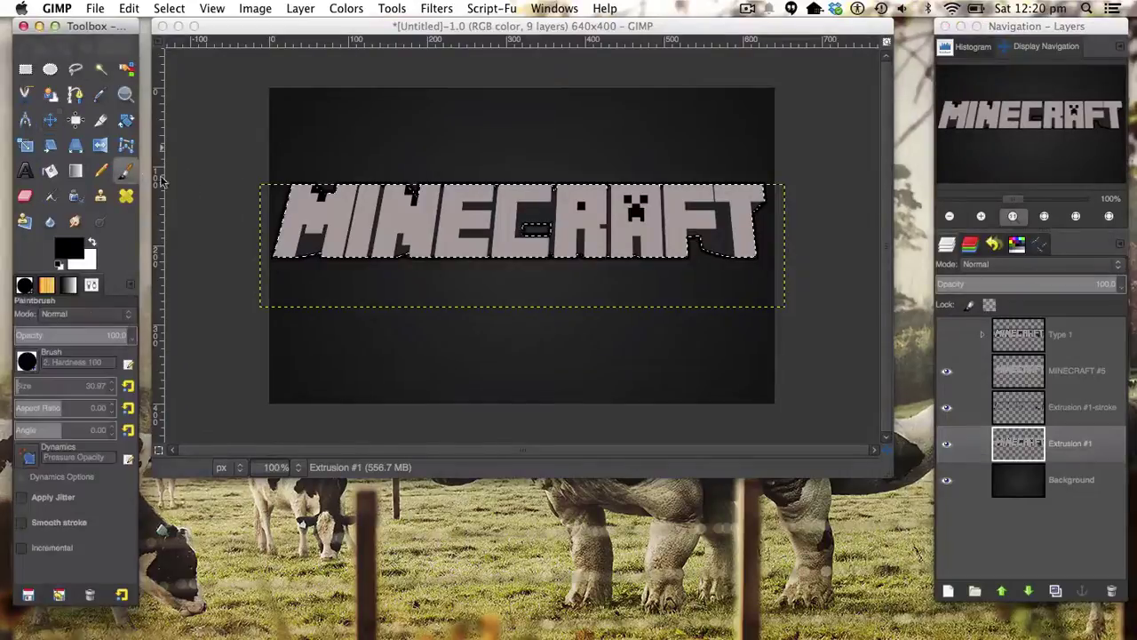
{"action": "left_click", "coordinate": [766, 215]}
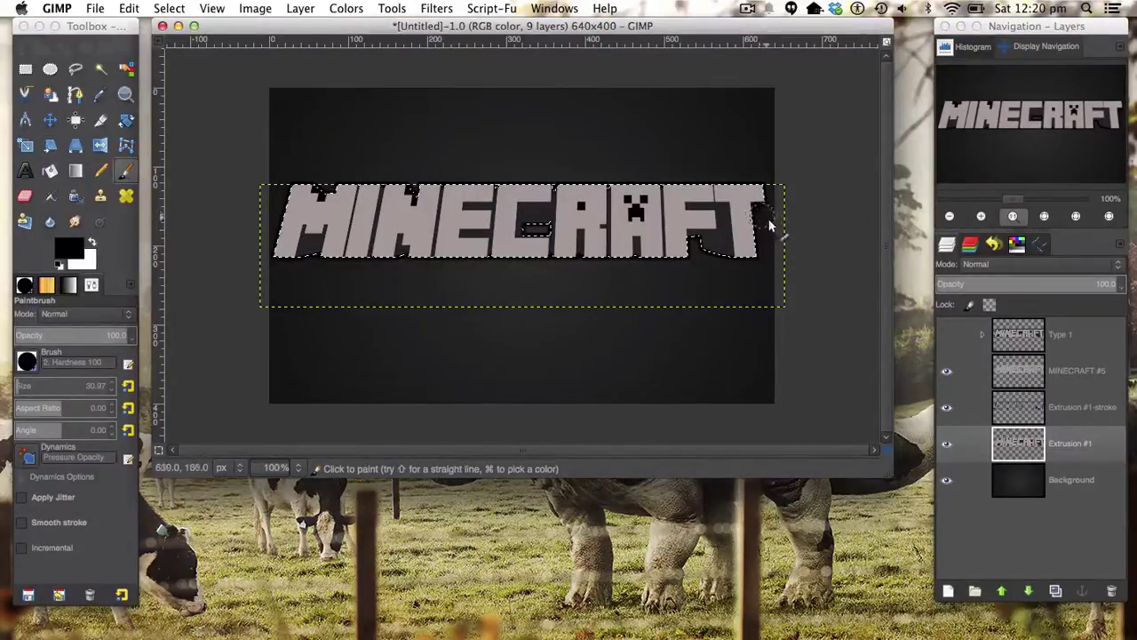
{"action": "key", "text": "super+shift+a"}
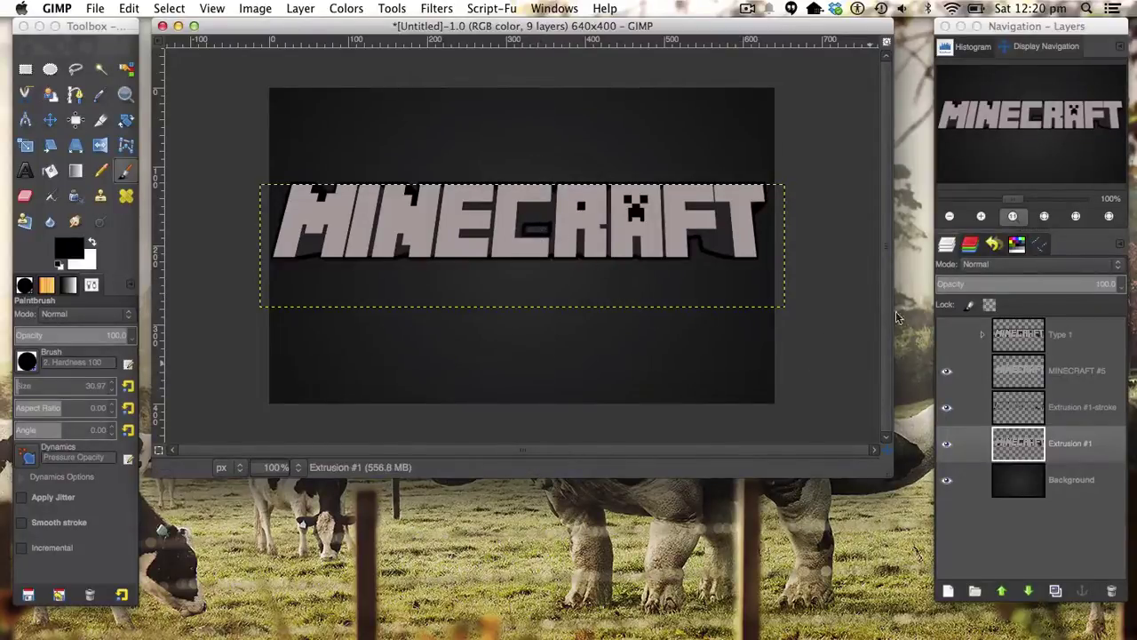
{"action": "left_click", "coordinate": [1018, 370]}
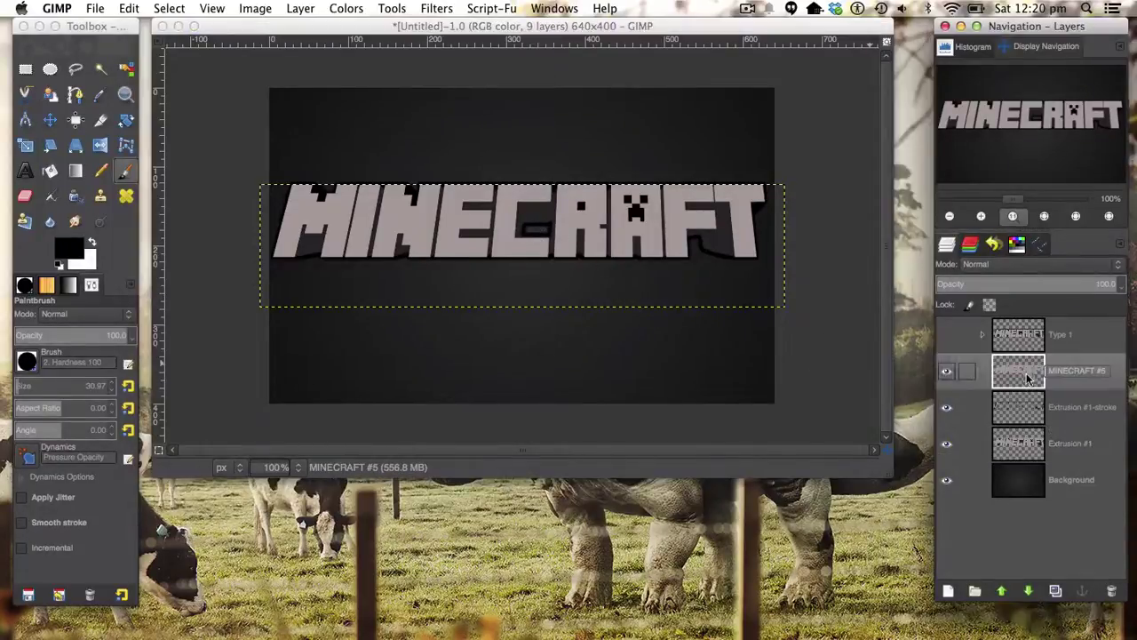
Step: Add a new layer and select only the bottom strip of the MINECRAFT #5 letters
{"action": "left_click", "coordinate": [948, 590]}
{"action": "left_click", "coordinate": [647, 450]}
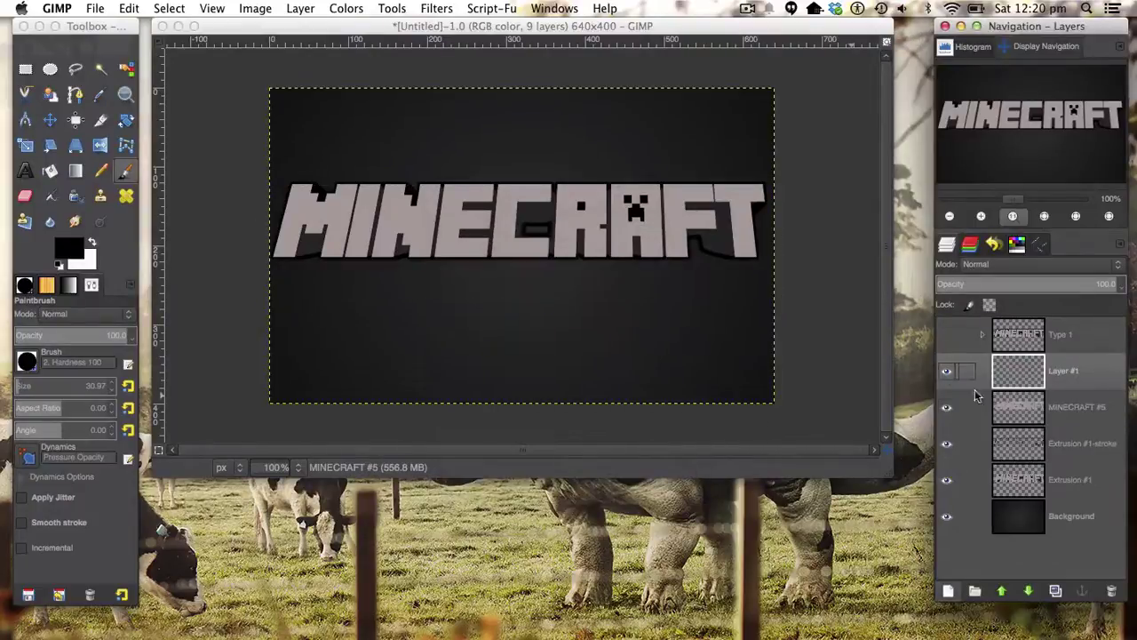
{"action": "right_click", "coordinate": [959, 371]}
{"action": "left_click", "coordinate": [941, 368]}
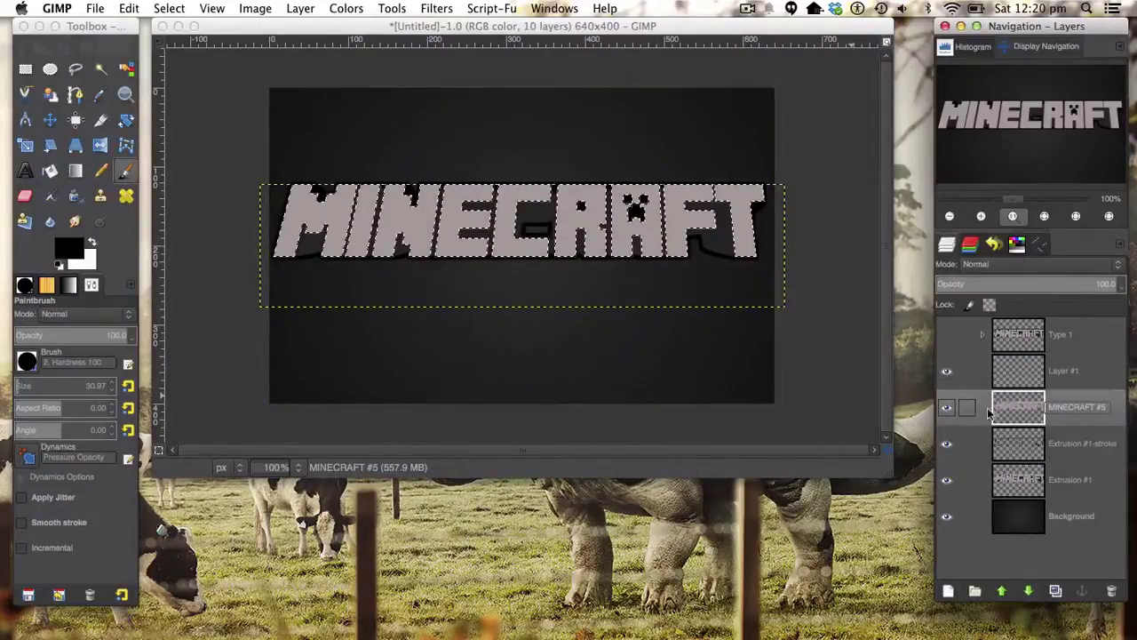
{"action": "left_click", "coordinate": [1014, 383]}
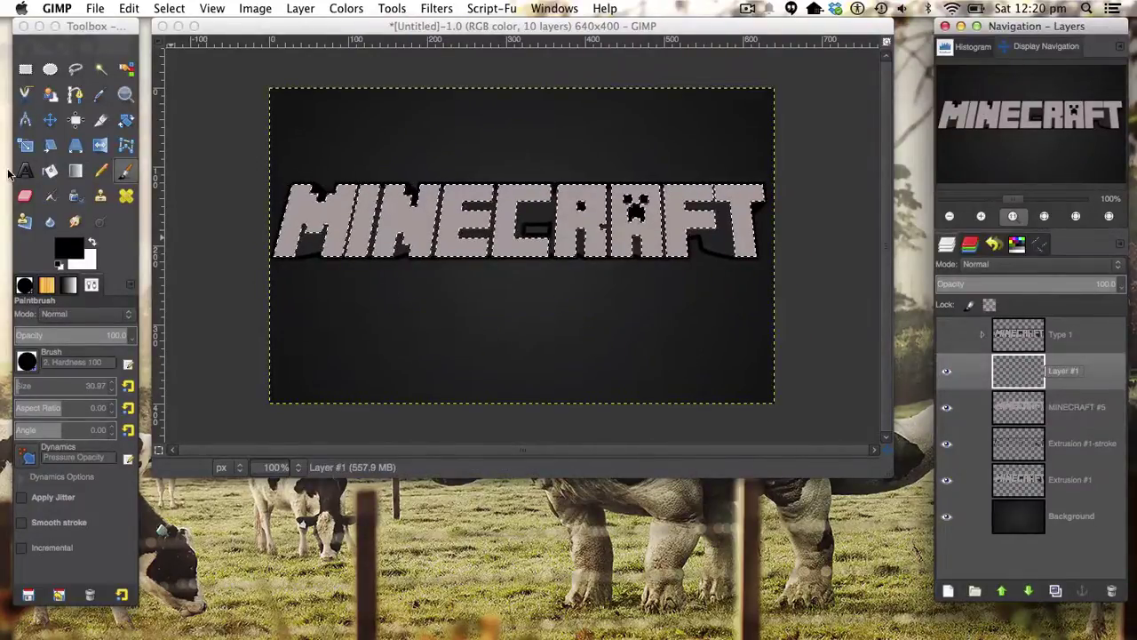
{"action": "left_click", "coordinate": [29, 71]}
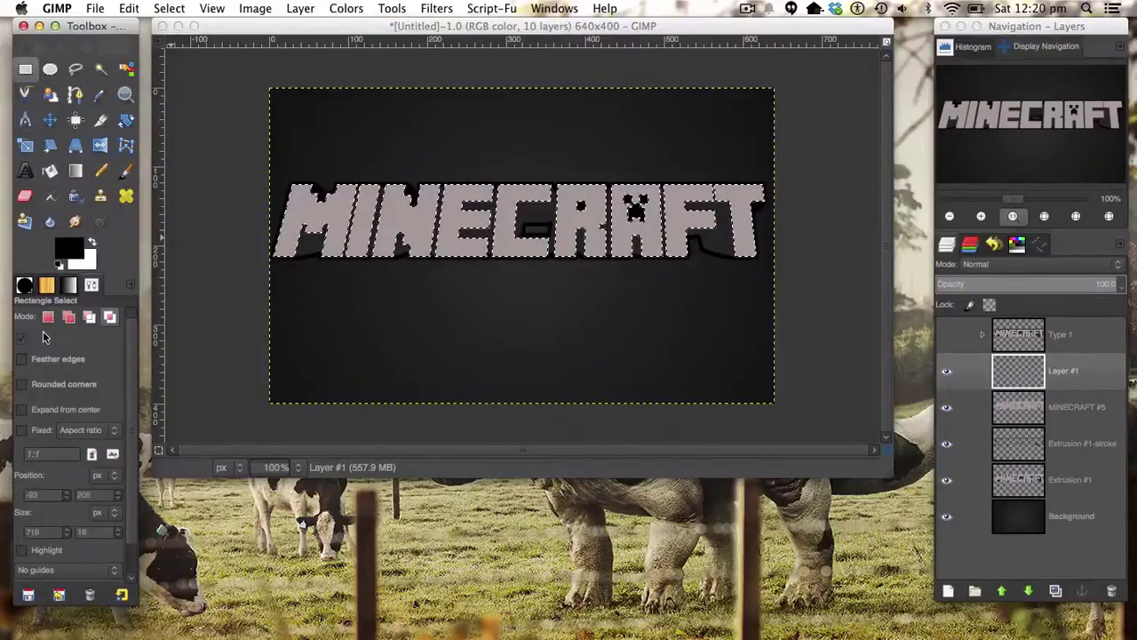
{"action": "left_click_drag", "start_coordinate": [235, 253], "coordinate": [817, 271]}
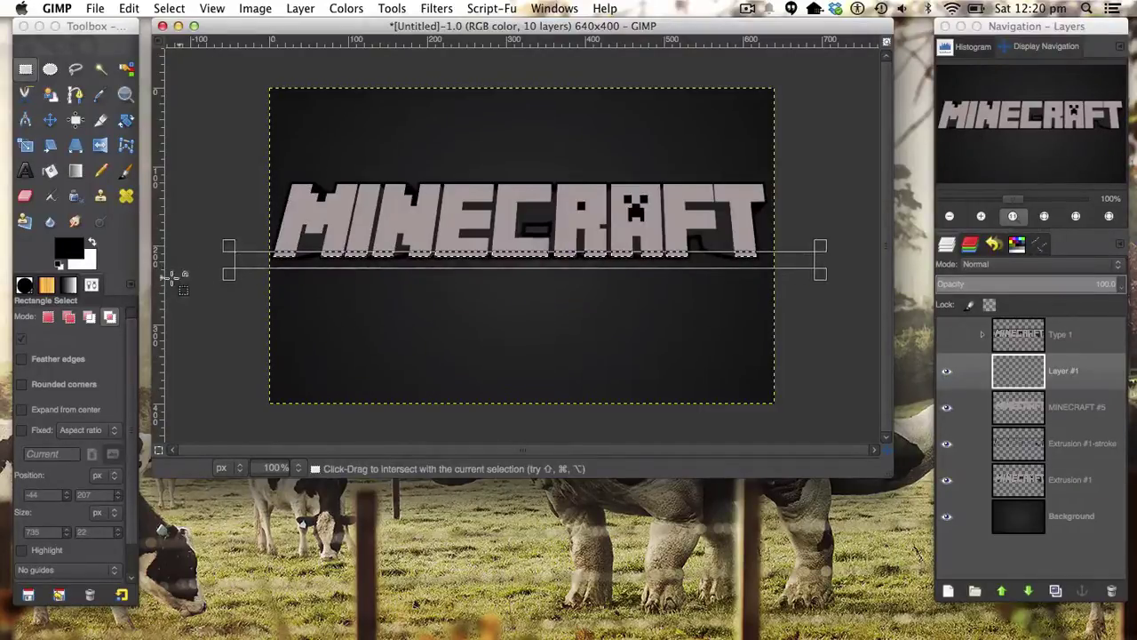
Step: Bucket-fill that strip on Layer #1 with light pink d9c6c6
{"action": "left_click", "coordinate": [51, 170]}
{"action": "left_click", "coordinate": [69, 250]}
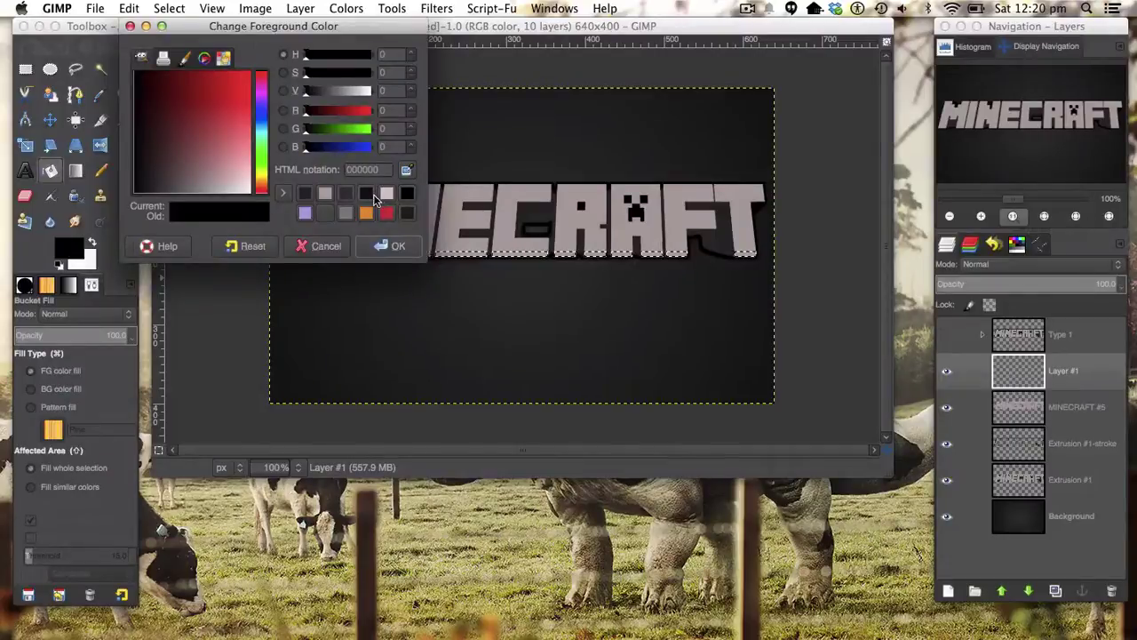
{"action": "left_click", "coordinate": [386, 192]}
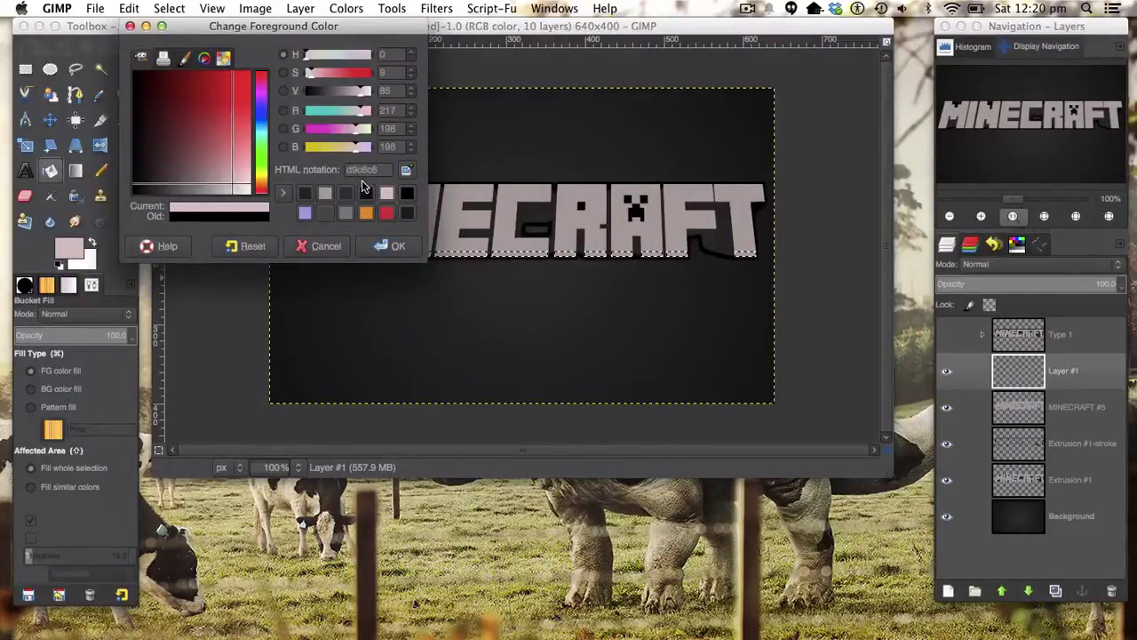
{"action": "left_click", "coordinate": [391, 246]}
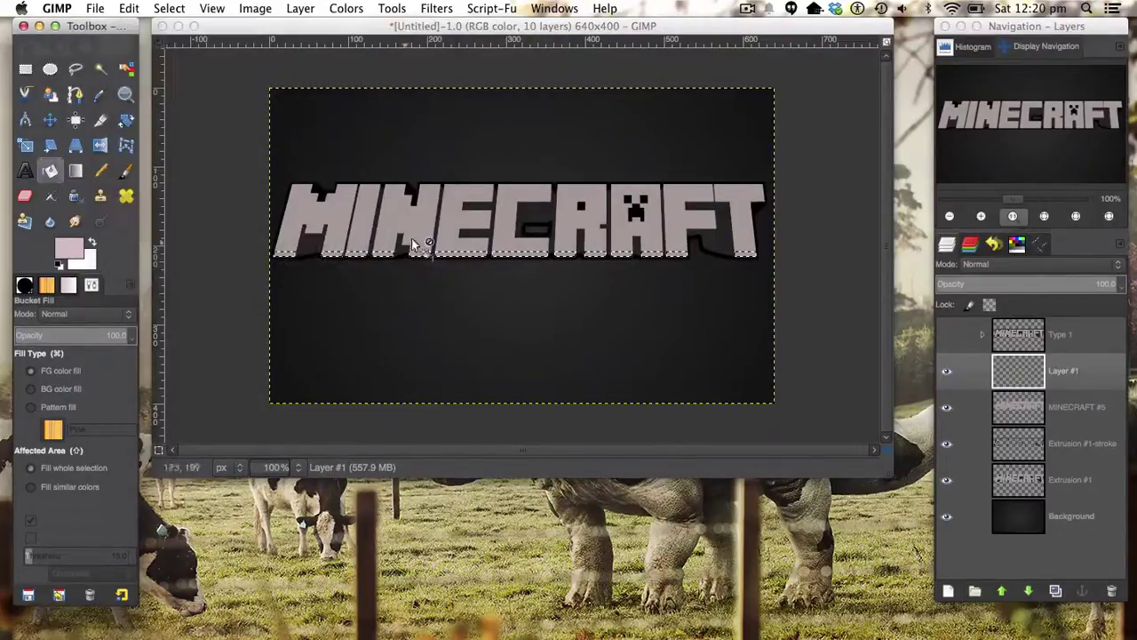
{"action": "left_click", "coordinate": [664, 256]}
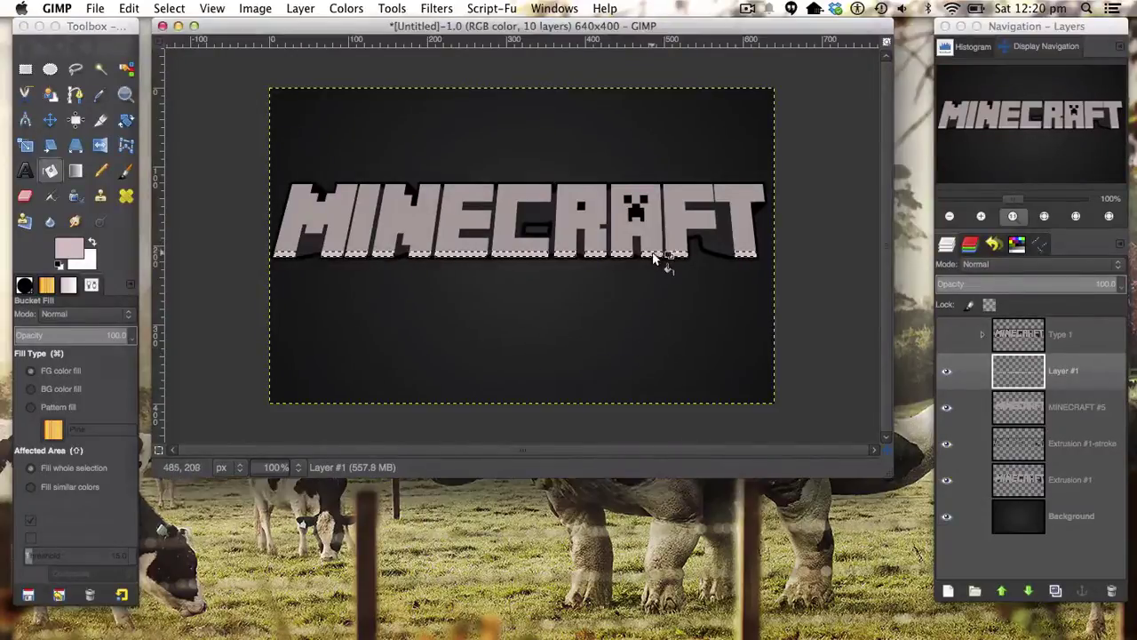
{"action": "left_click", "coordinate": [730, 237]}
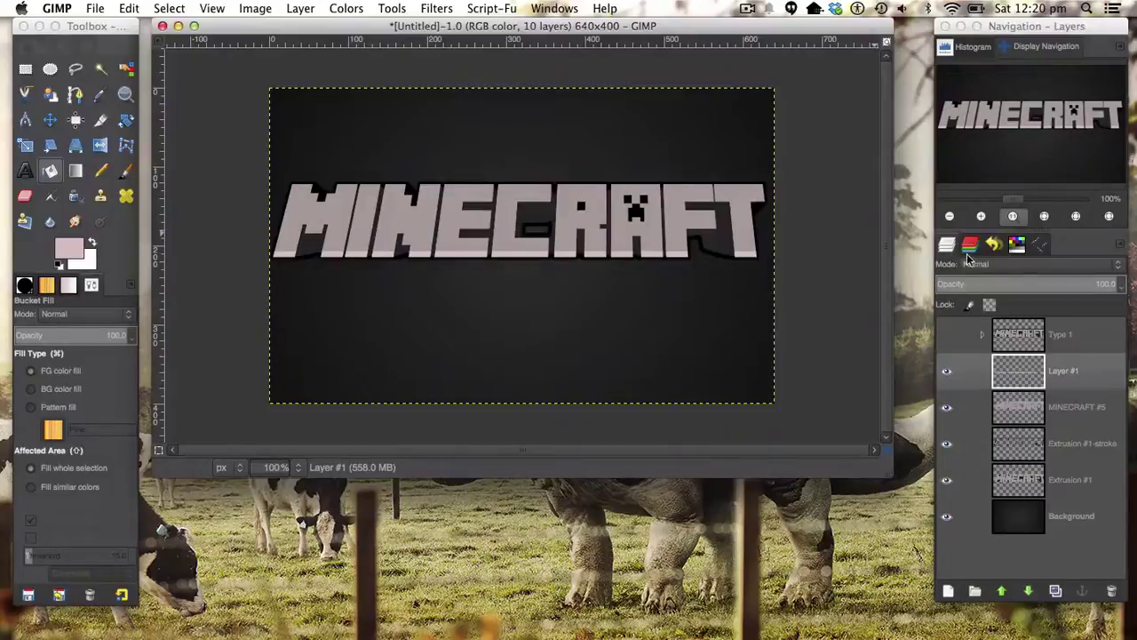
{"action": "left_click", "coordinate": [981, 280]}
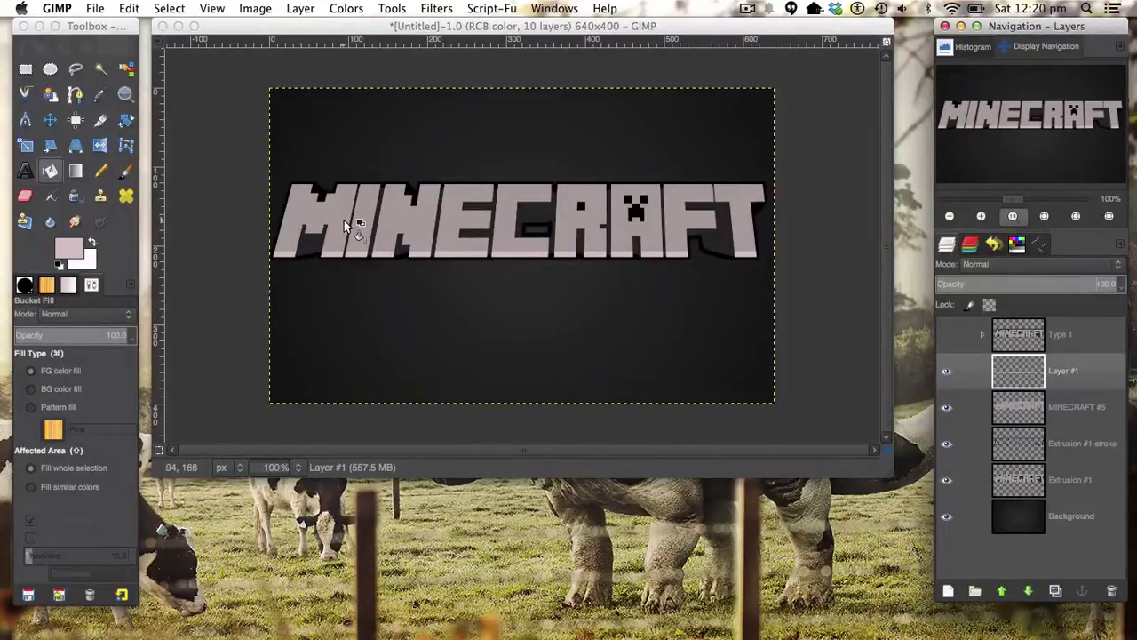
Step: Load the MINECRAFT letters as a selection and add a new empty layer above Layer #1
{"action": "right_click", "coordinate": [1024, 406]}
{"action": "left_click", "coordinate": [947, 370]}
{"action": "left_click", "coordinate": [1050, 381]}
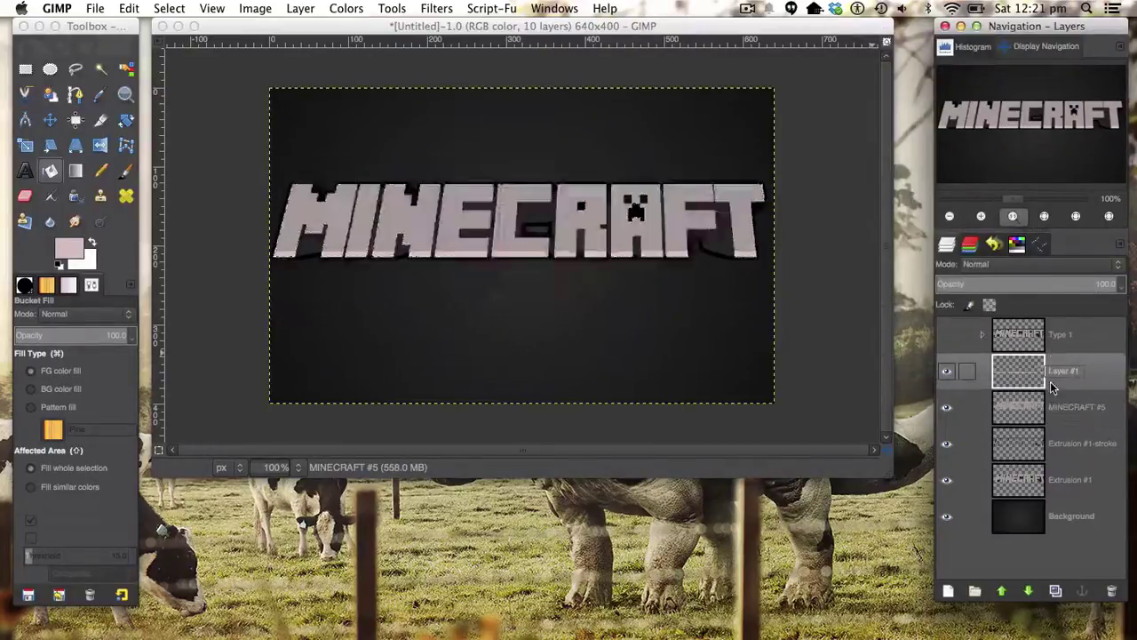
{"action": "left_click", "coordinate": [948, 590]}
{"action": "left_click", "coordinate": [646, 447]}
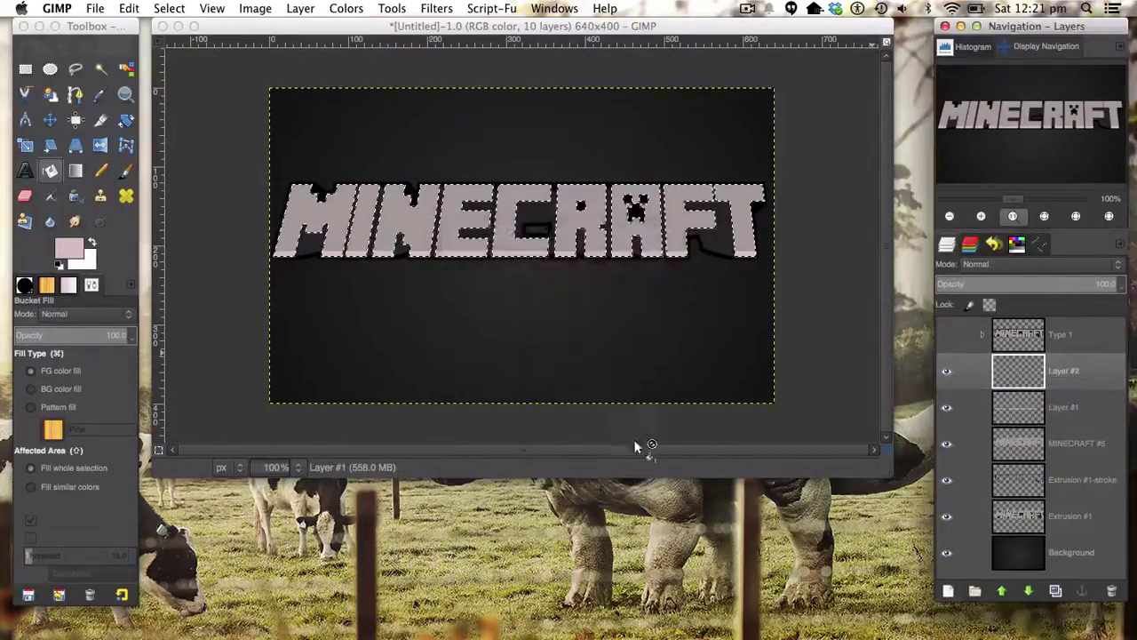
Step: Fill the curved letter tops white through an intersecting ellipse, deselect, and lower the opacity to 17.6
{"action": "left_click", "coordinate": [50, 69]}
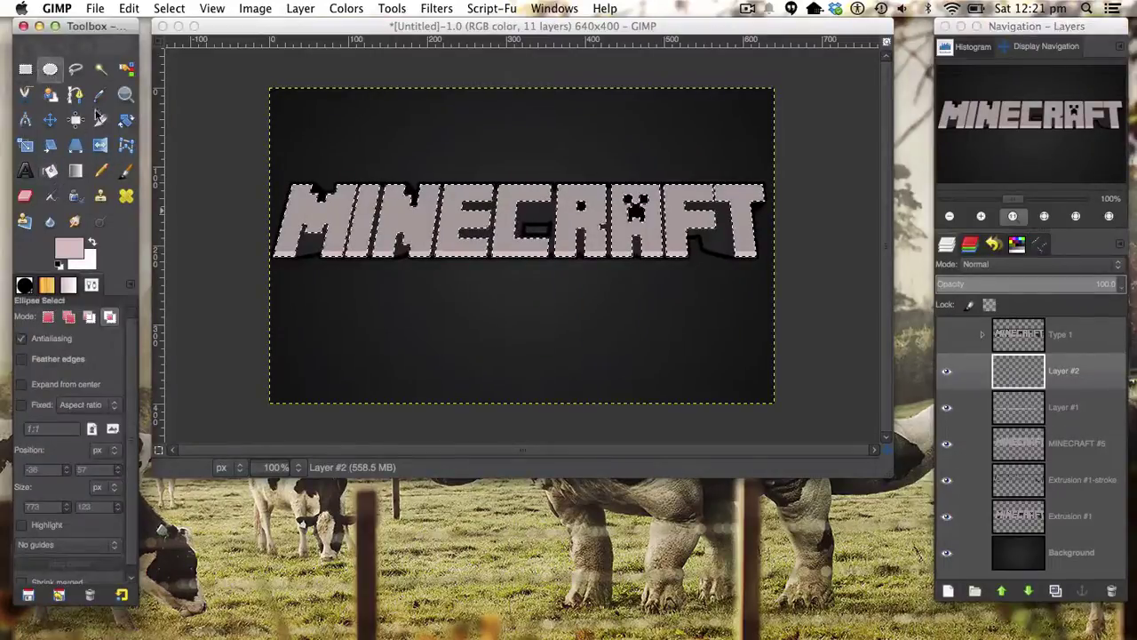
{"action": "left_click_drag", "start_coordinate": [217, 117], "coordinate": [840, 229]}
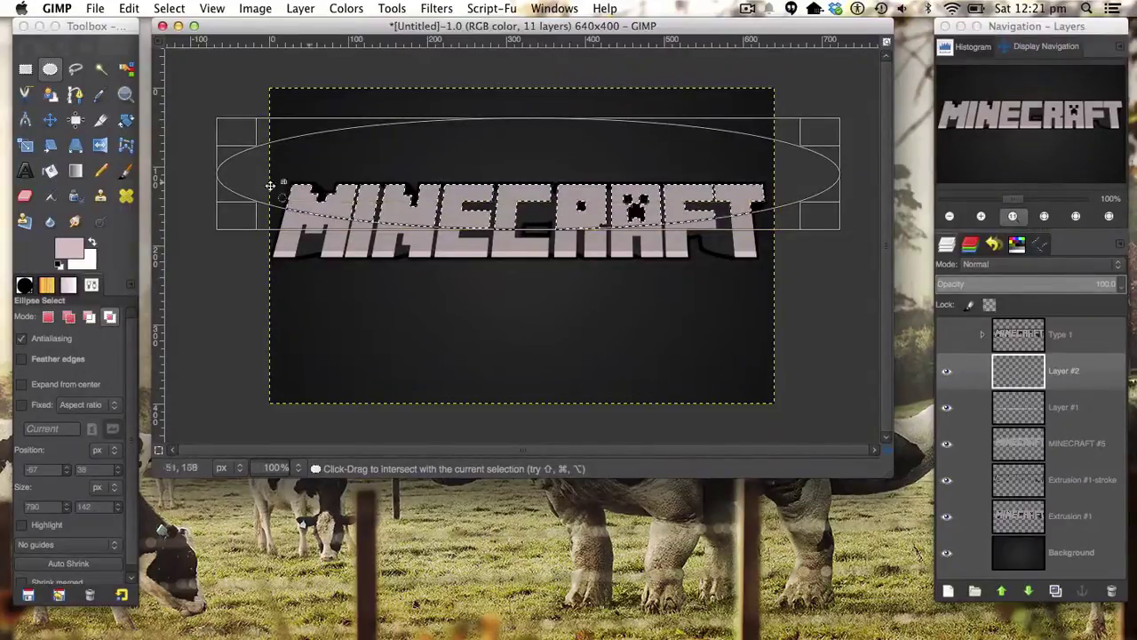
{"action": "left_click", "coordinate": [50, 169]}
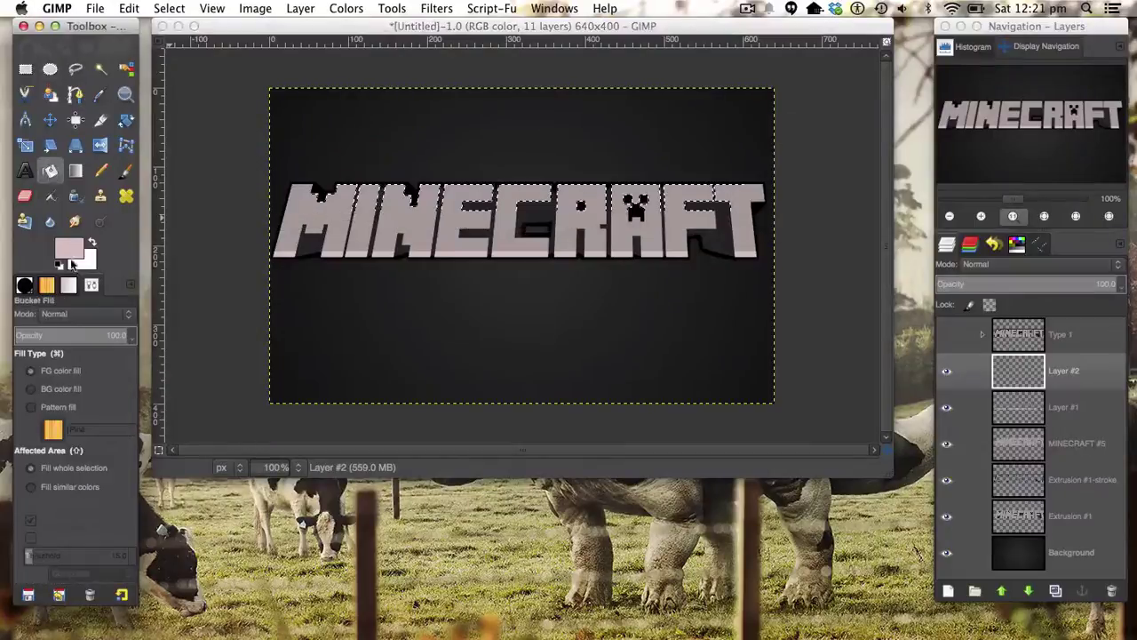
{"action": "left_click", "coordinate": [91, 240]}
{"action": "left_click", "coordinate": [562, 211]}
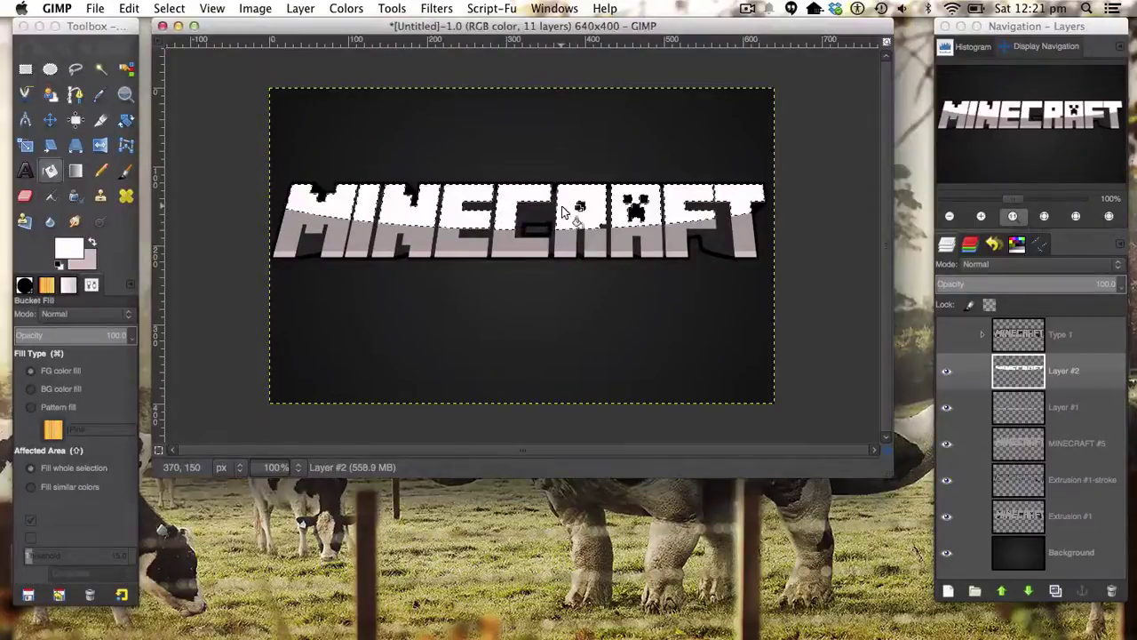
{"action": "key", "text": "shift+ctrl+a"}
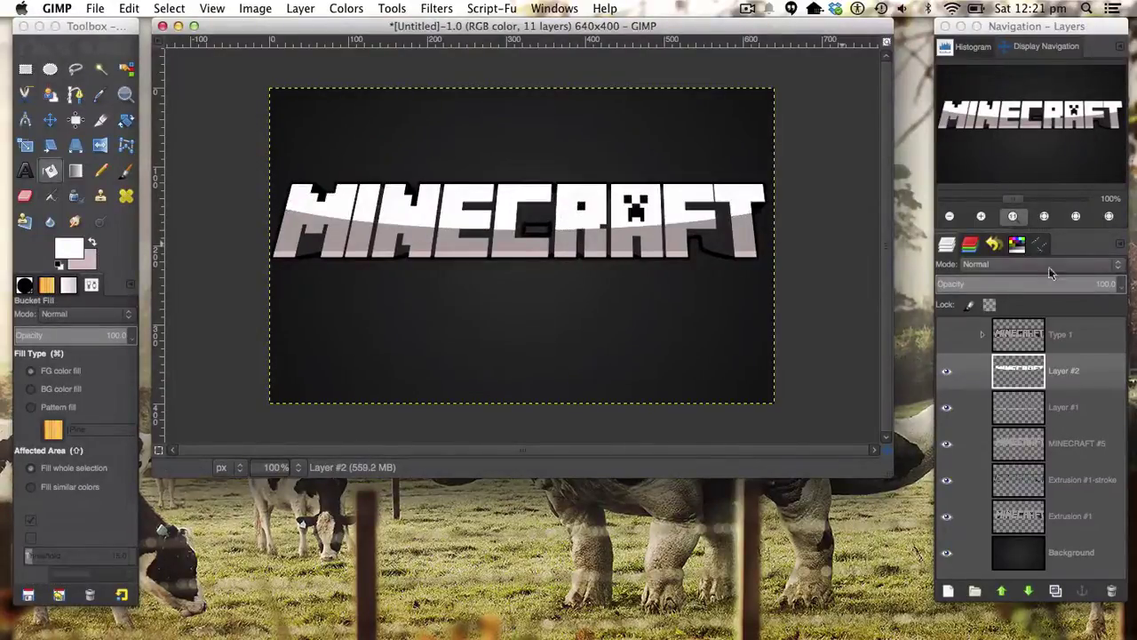
{"action": "left_click_drag", "start_coordinate": [1121, 284], "coordinate": [967, 279]}
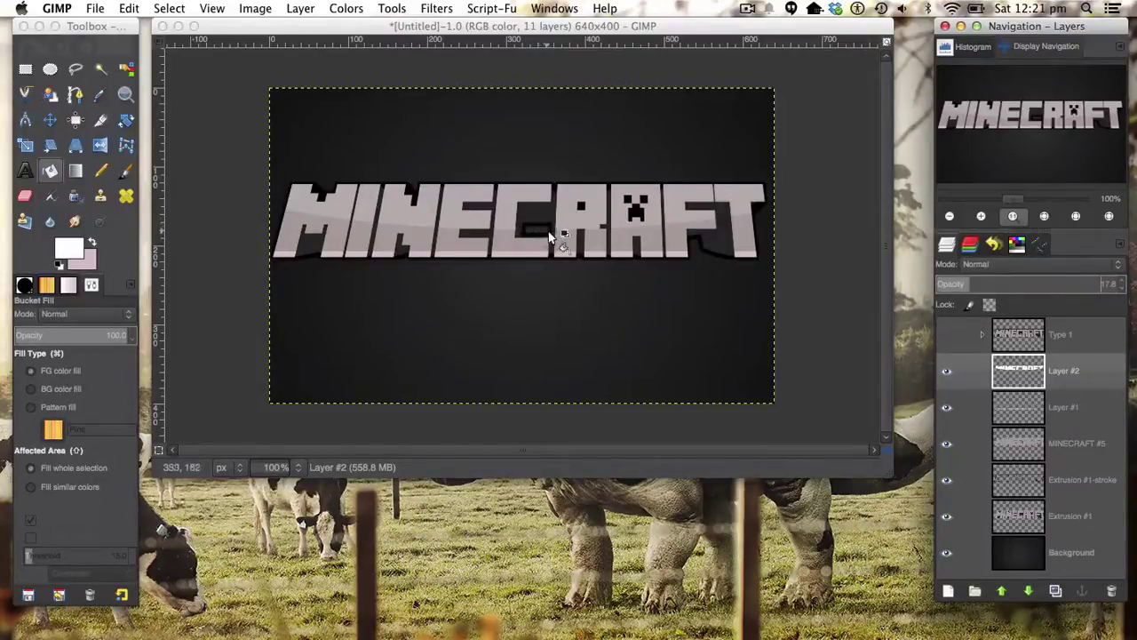
Step: Paint black onto the C of CRAFT on the Extrusion #1-stroke layer
{"action": "left_click", "coordinate": [1031, 480]}
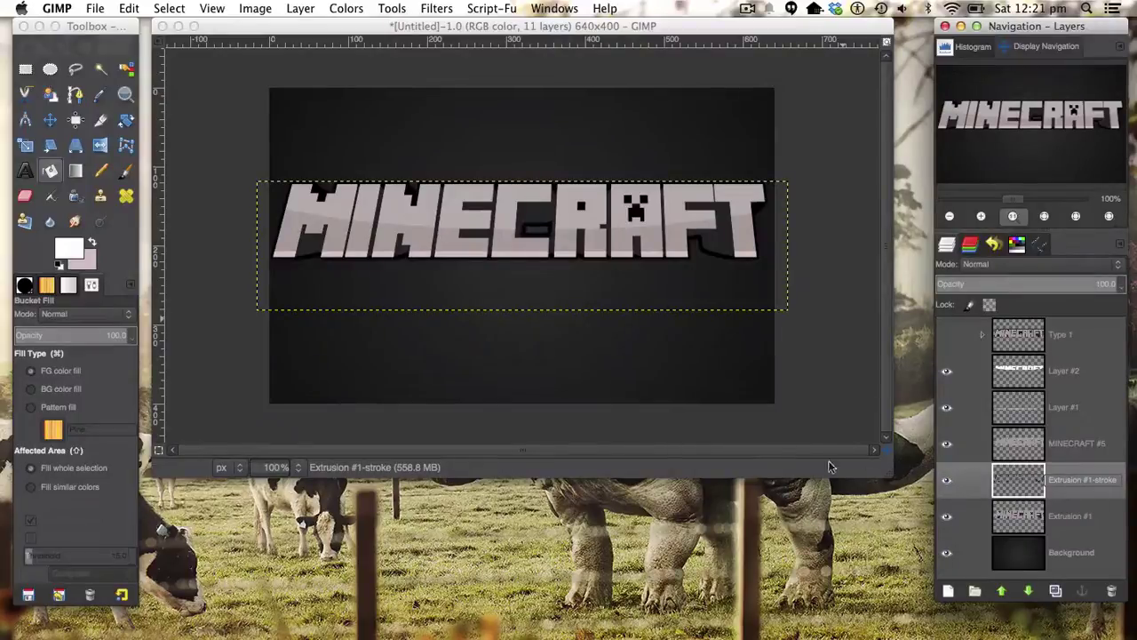
{"action": "left_click", "coordinate": [126, 170]}
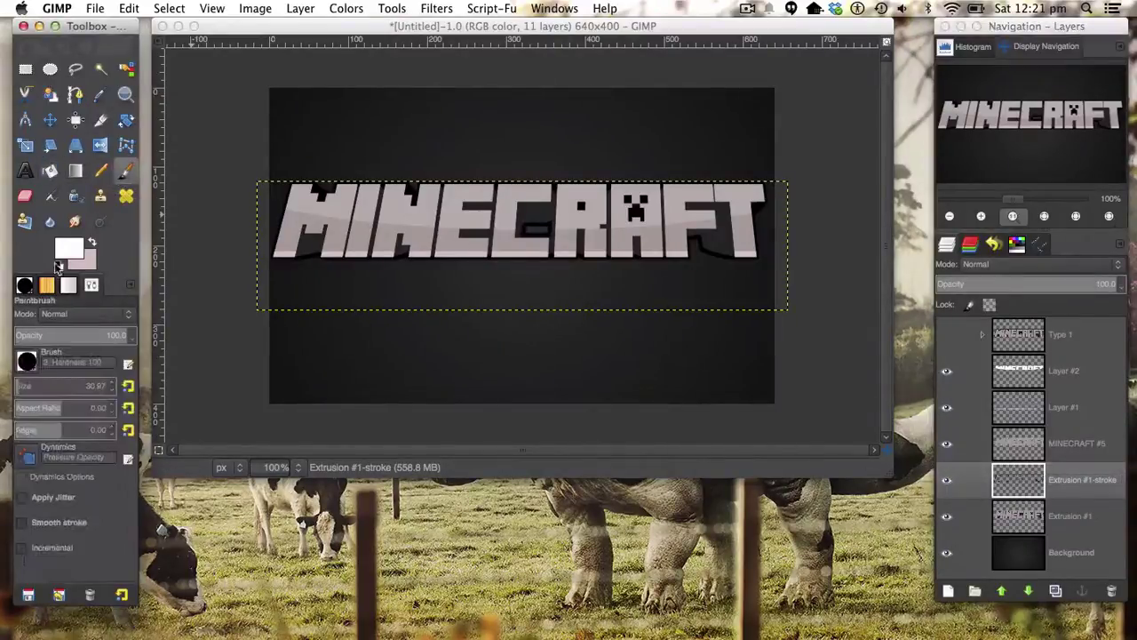
{"action": "left_click", "coordinate": [58, 265]}
{"action": "left_click", "coordinate": [533, 222]}
Step: Undo a stray black dab, test the stroke layer's order, and make Extrusion #1 active
{"action": "left_click", "coordinate": [536, 227]}
{"action": "key", "text": "super+z"}
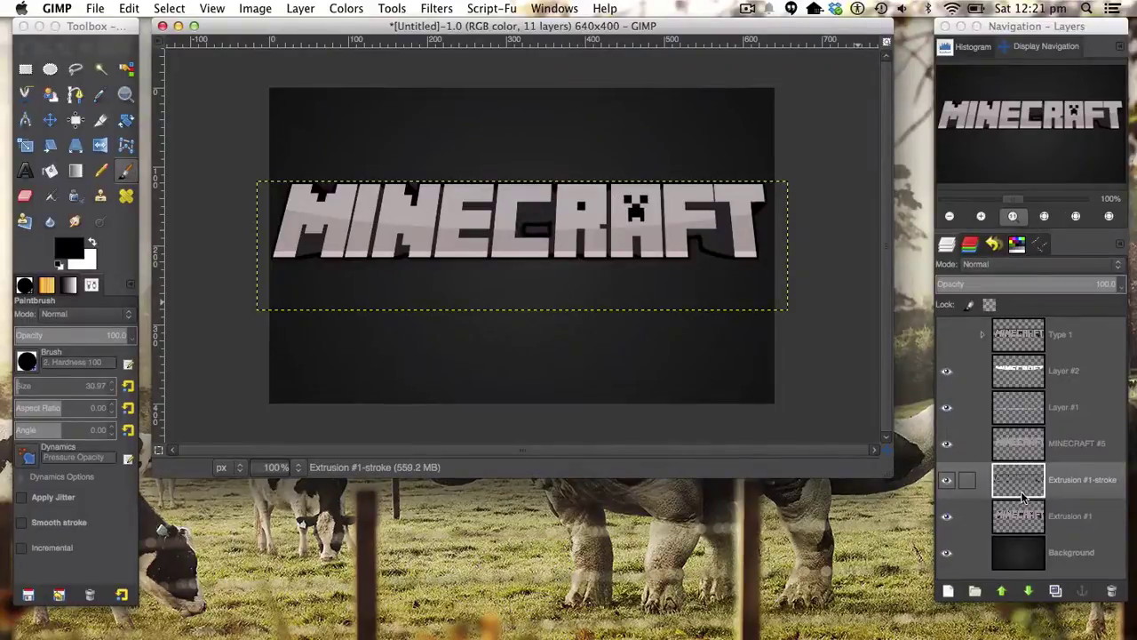
{"action": "left_click", "coordinate": [1023, 490]}
{"action": "left_click_drag", "start_coordinate": [1031, 530], "coordinate": [1027, 482]}
{"action": "left_click", "coordinate": [1026, 517]}
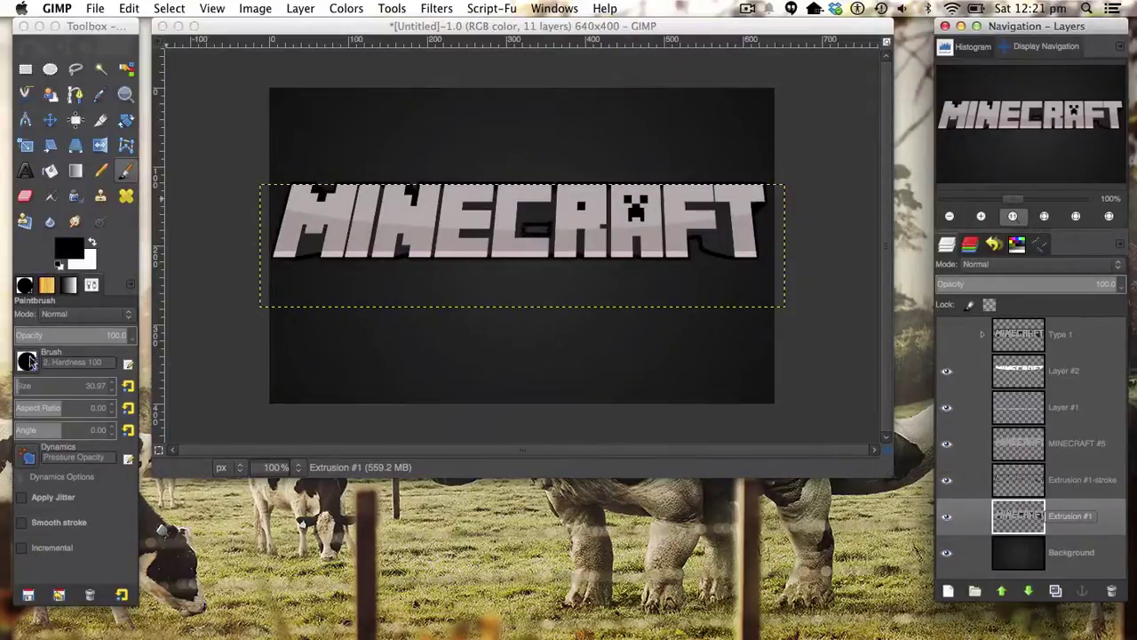
Step: With a smaller brush at 200% zoom, paint black into the C's inner notch
{"action": "left_click", "coordinate": [100, 388]}
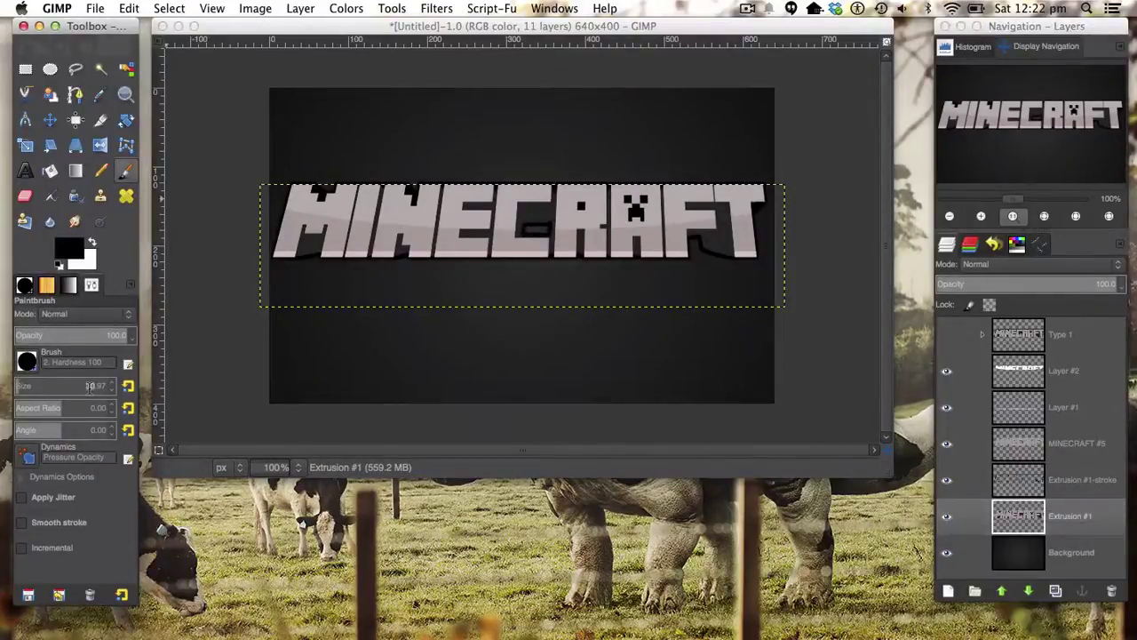
{"action": "left_click", "coordinate": [297, 467]}
{"action": "left_click", "coordinate": [285, 515]}
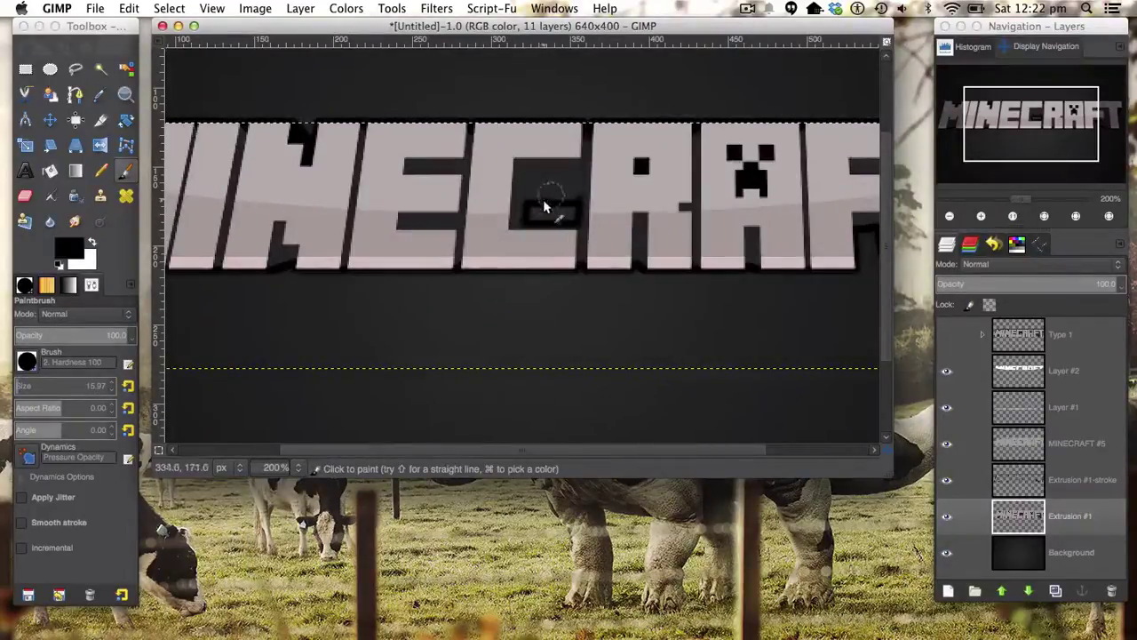
{"action": "left_click_drag", "start_coordinate": [536, 214], "coordinate": [564, 211]}
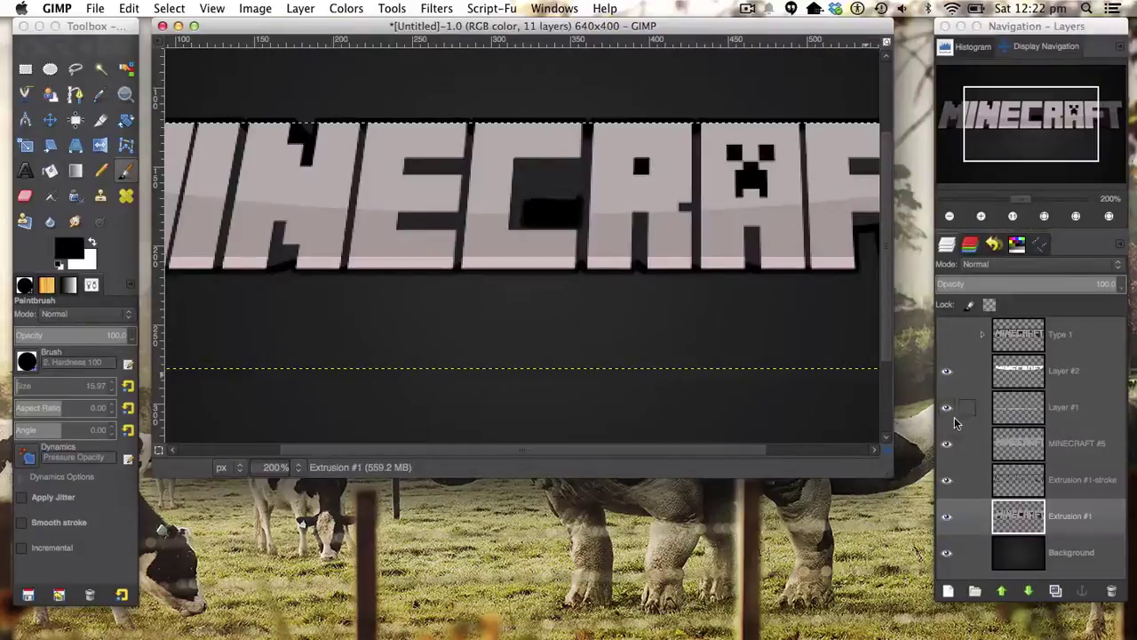
Step: Blacken the bottom of the N's leg within Extrusion #1's alpha selection, then deselect
{"action": "right_click", "coordinate": [997, 519]}
{"action": "left_click", "coordinate": [924, 479]}
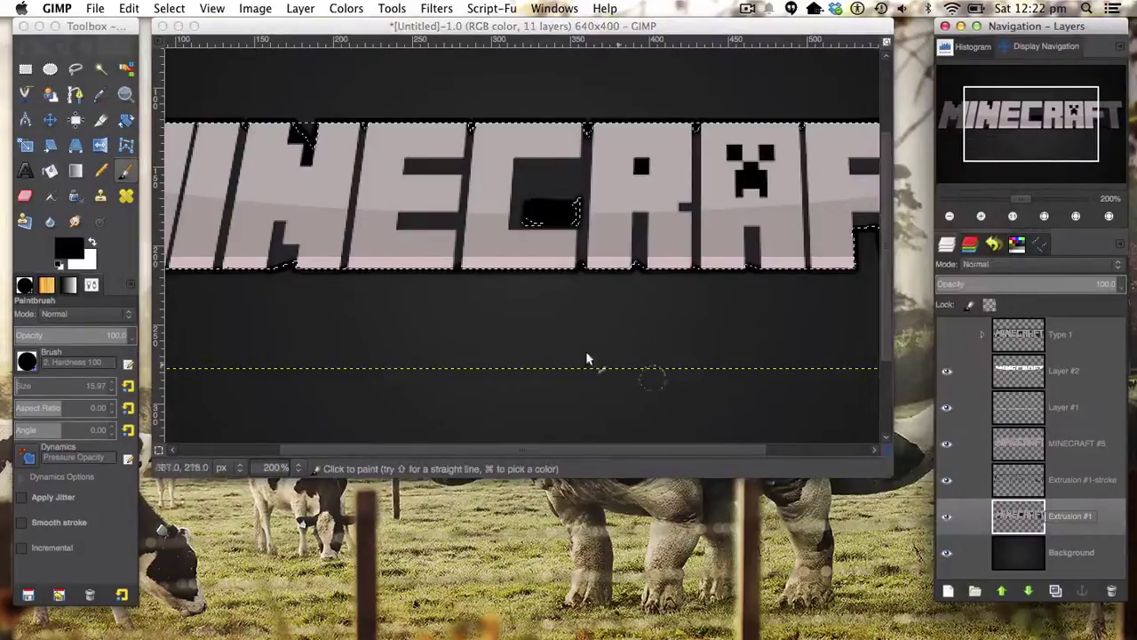
{"action": "left_click", "coordinate": [281, 265]}
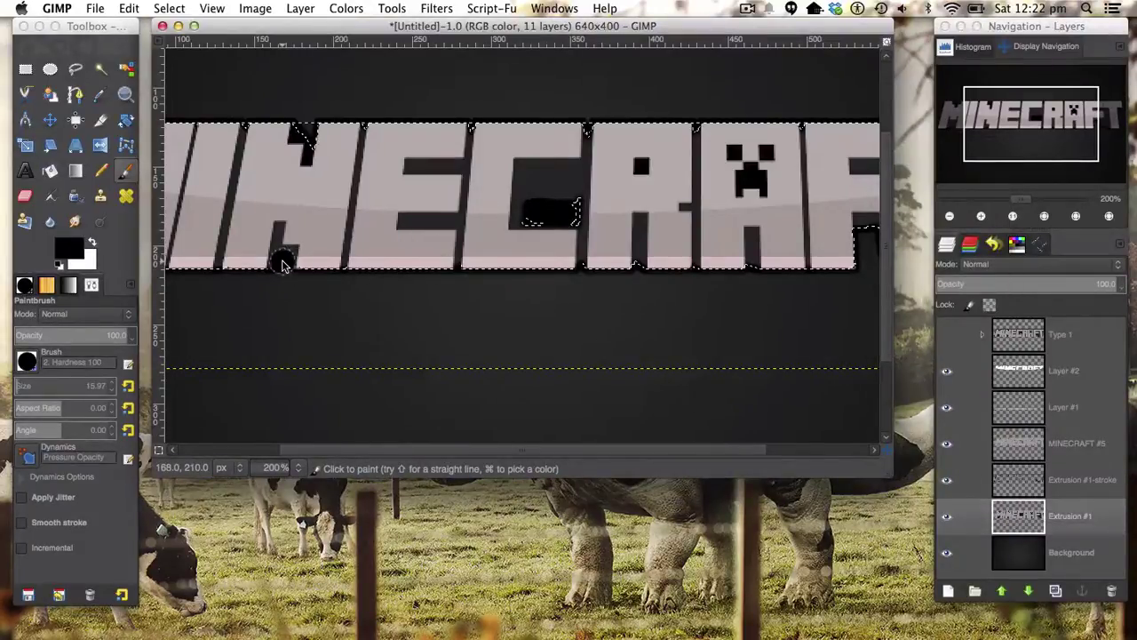
{"action": "left_click_drag", "start_coordinate": [282, 265], "coordinate": [279, 279]}
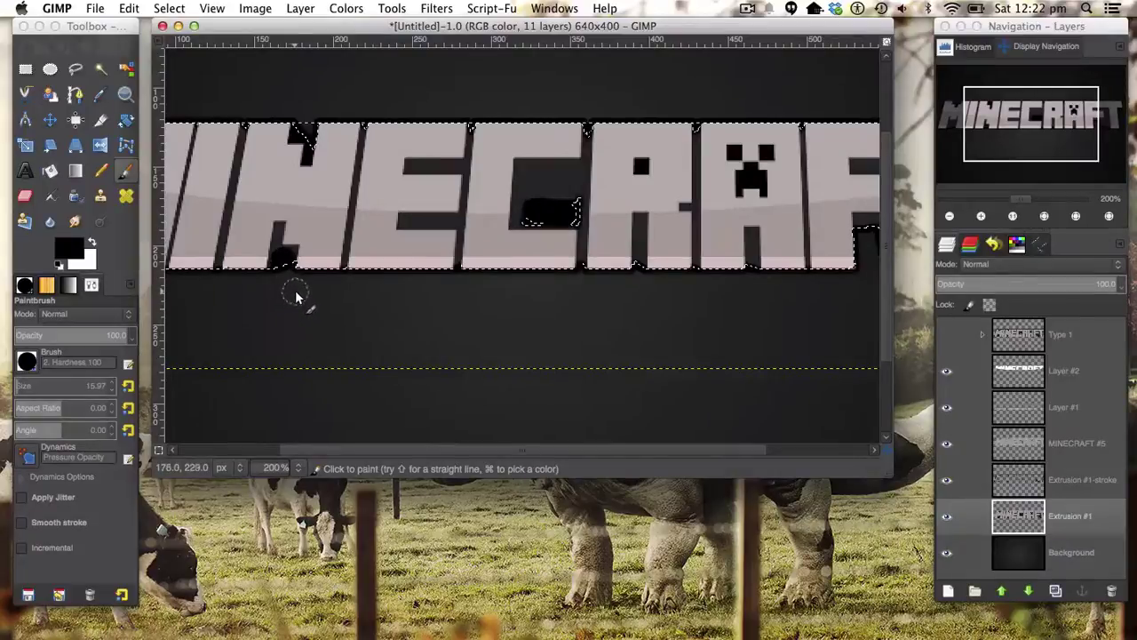
{"action": "scroll", "coordinate": [298, 298], "scroll_direction": "left", "scroll_amount": 5}
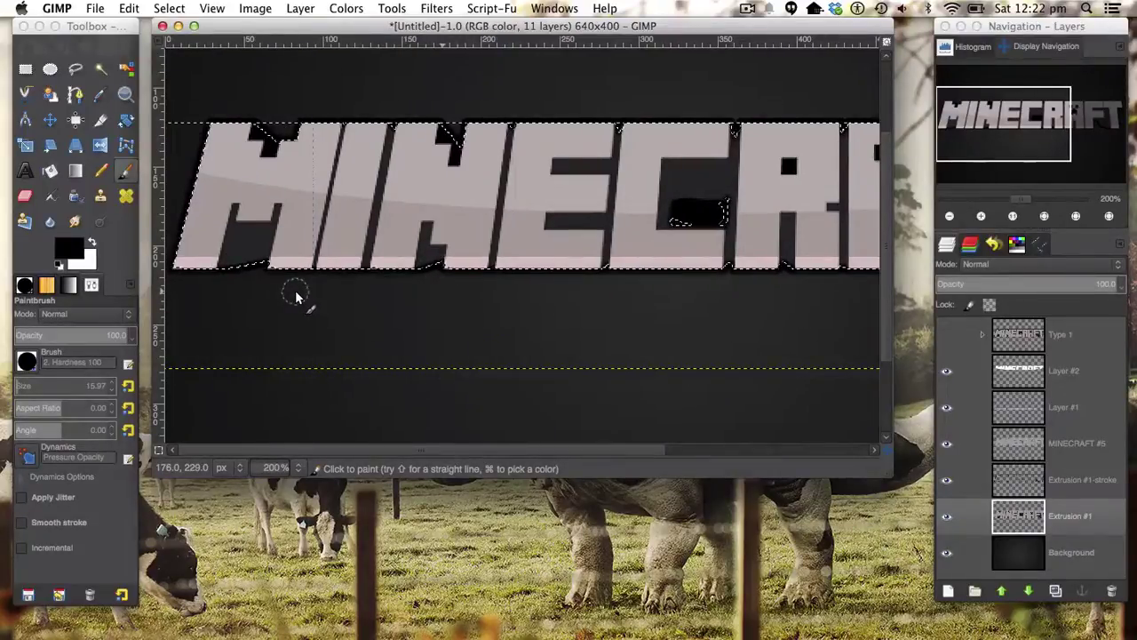
{"action": "scroll", "coordinate": [298, 297], "scroll_direction": "right", "scroll_amount": 10}
{"action": "key", "text": "super+shift+a"}
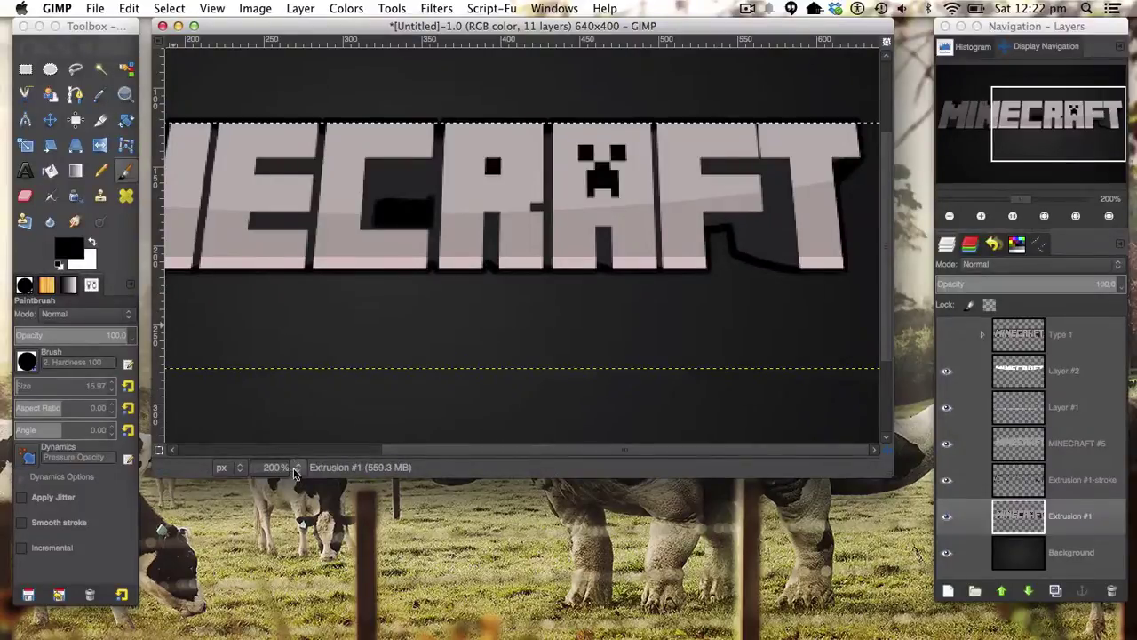
Step: Compare the result at 100% with Extrusion #1 hidden and shown, then return to 200%
{"action": "left_click", "coordinate": [294, 468]}
{"action": "left_click", "coordinate": [284, 531]}
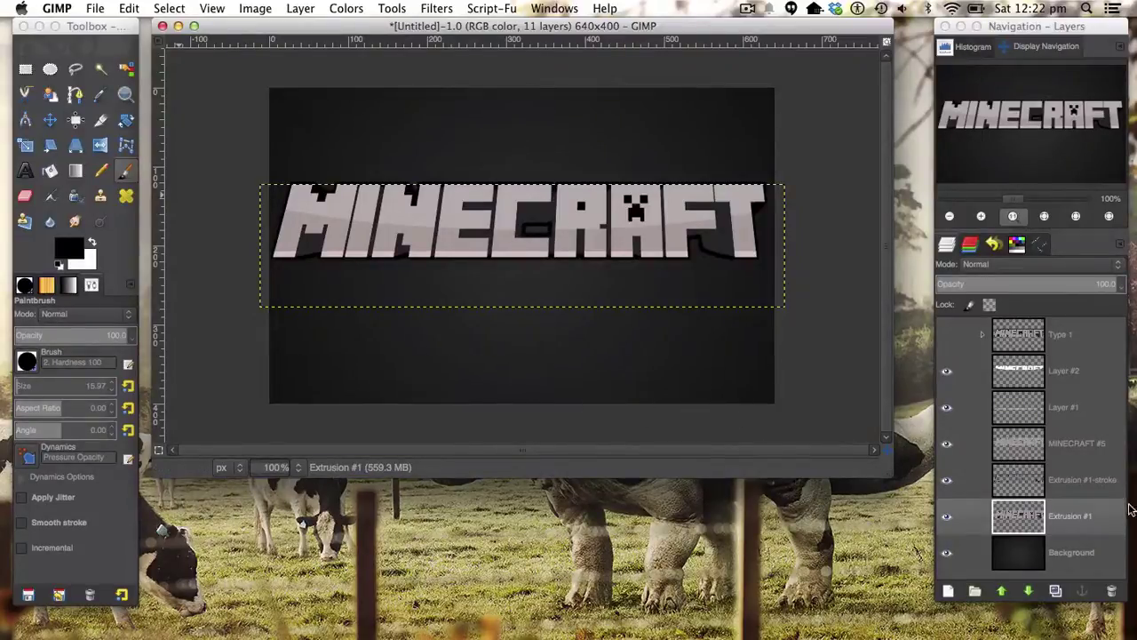
{"action": "left_click", "coordinate": [946, 517]}
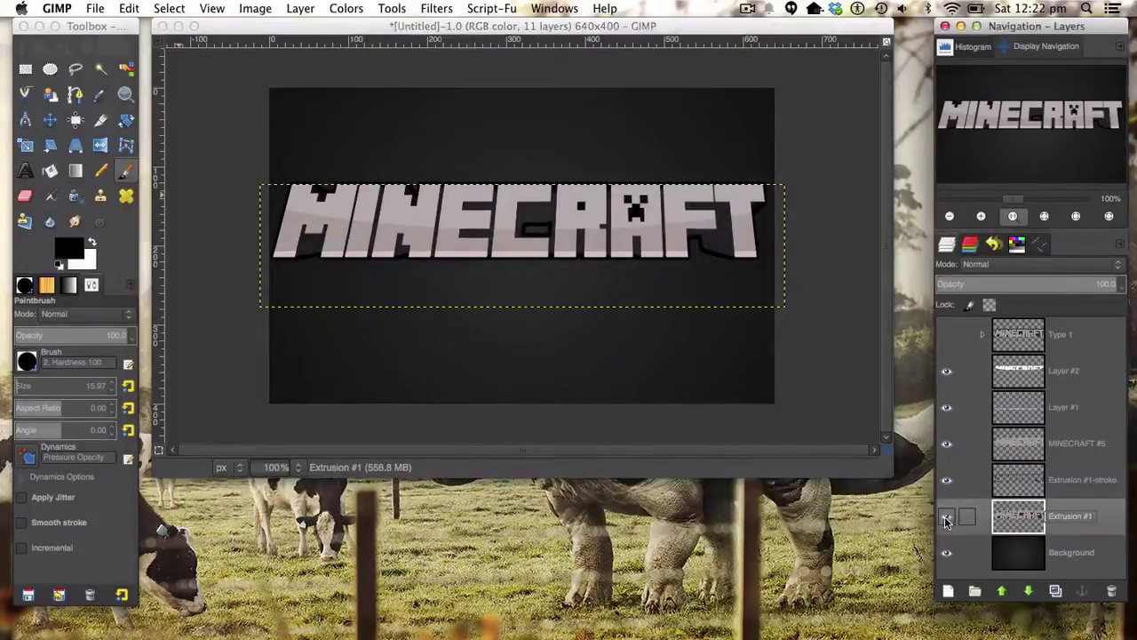
{"action": "left_click", "coordinate": [946, 518]}
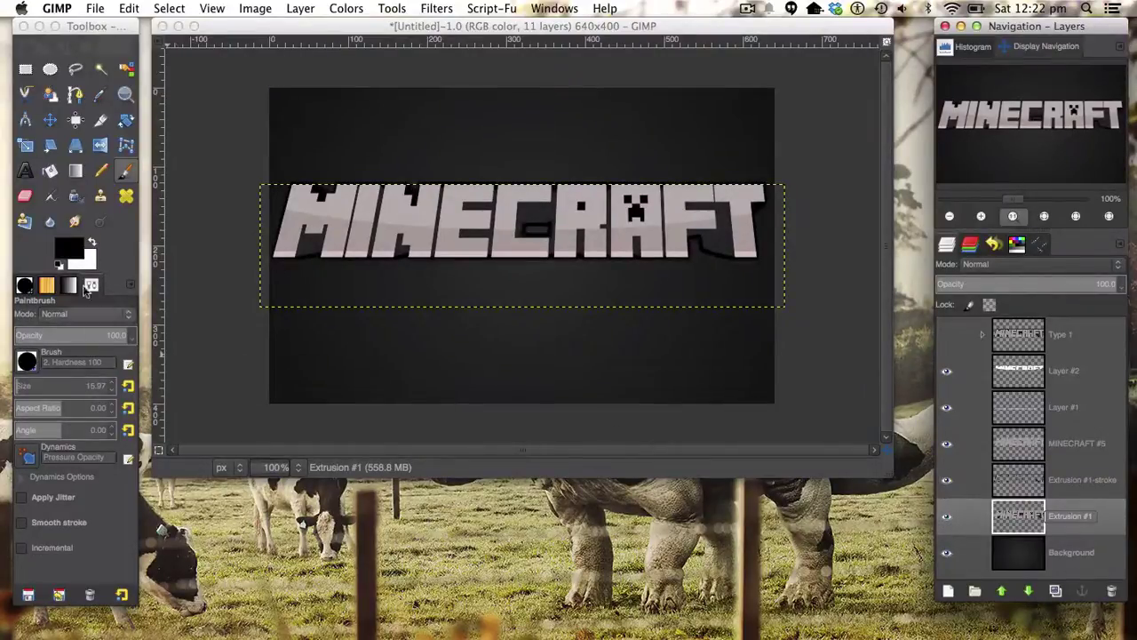
{"action": "left_click", "coordinate": [298, 467]}
{"action": "left_click", "coordinate": [280, 515]}
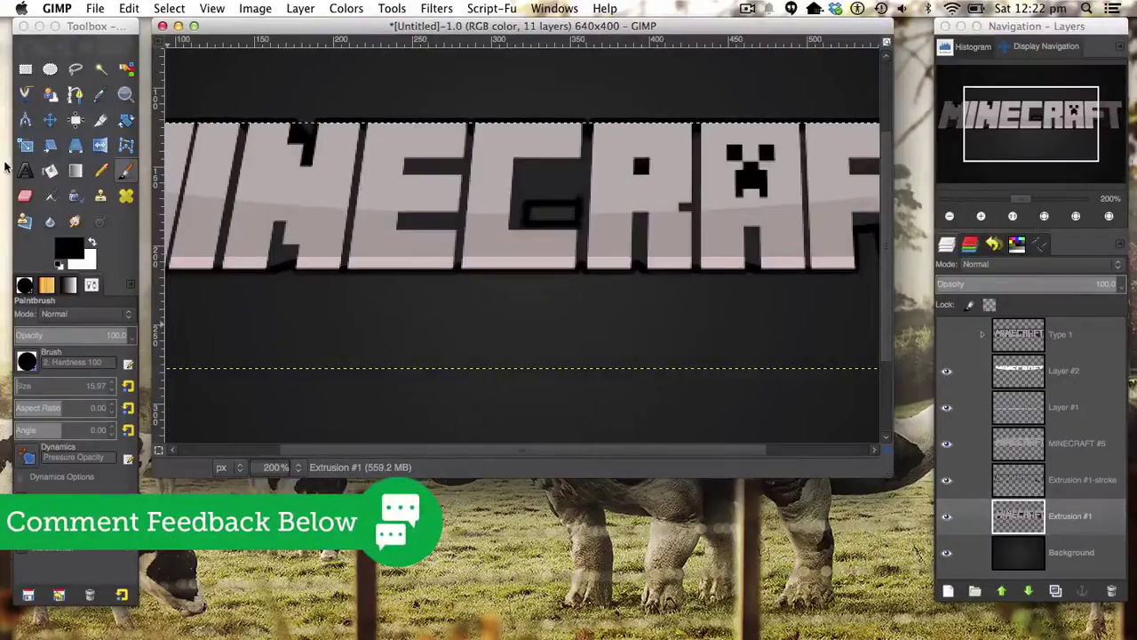
{"action": "left_click", "coordinate": [24, 195]}
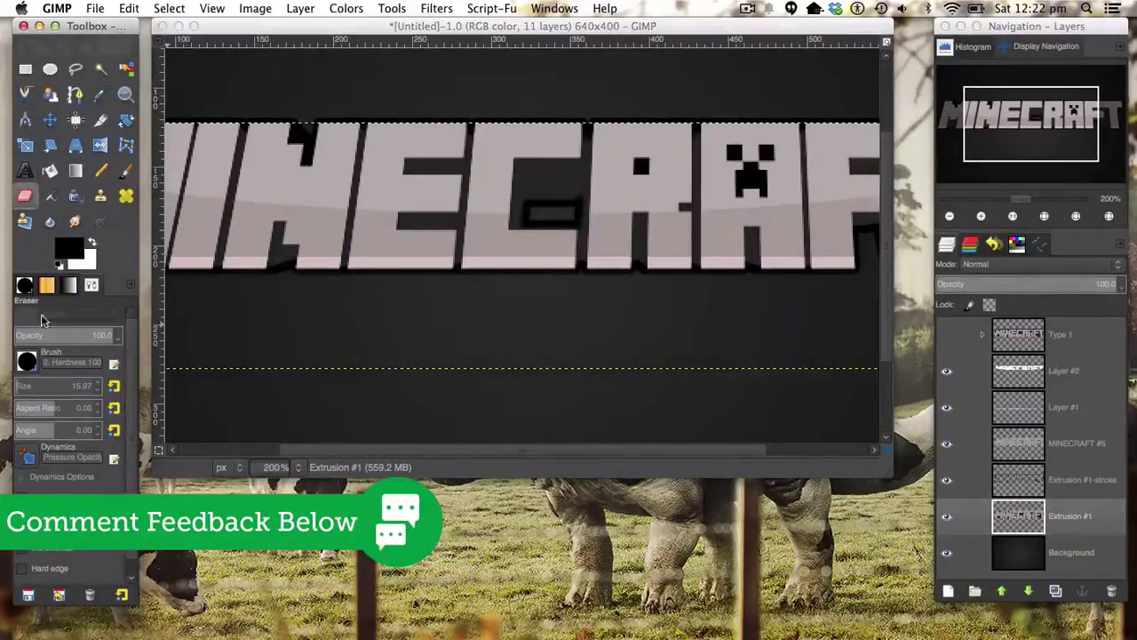
{"action": "left_click", "coordinate": [27, 361]}
{"action": "left_click", "coordinate": [120, 437]}
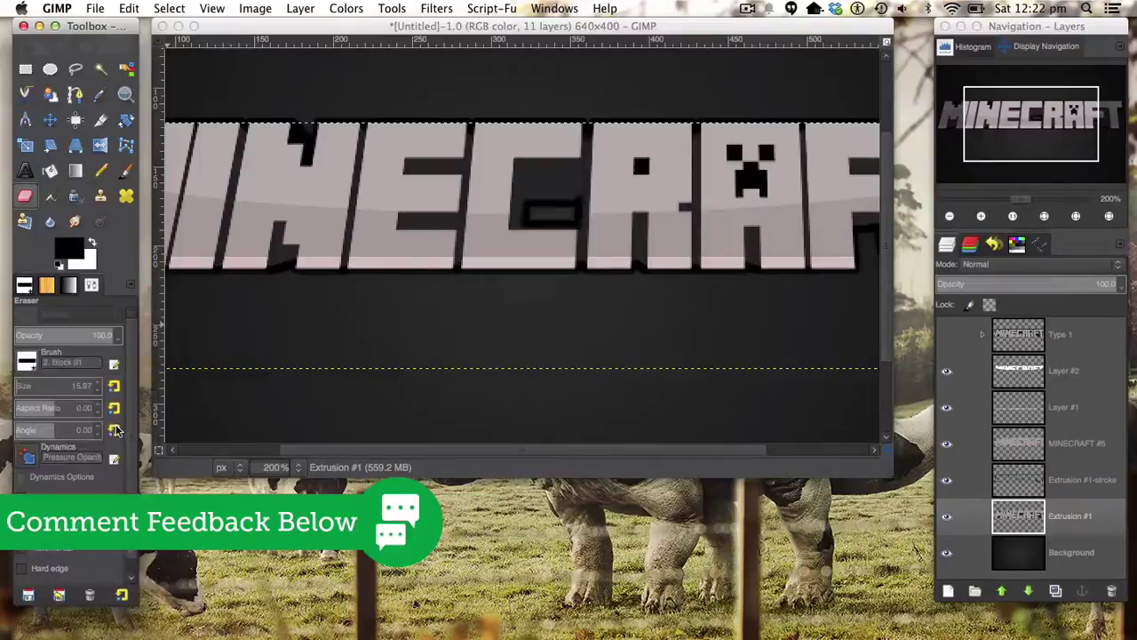
{"action": "left_click", "coordinate": [27, 361]}
{"action": "left_click", "coordinate": [68, 385]}
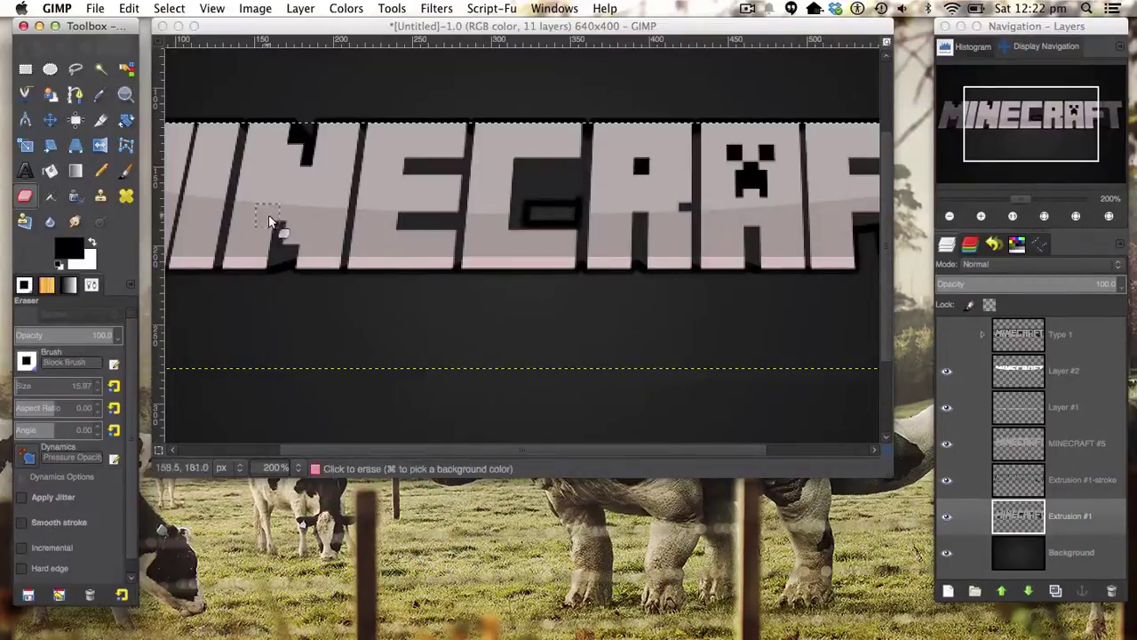
{"action": "left_click", "coordinate": [576, 185]}
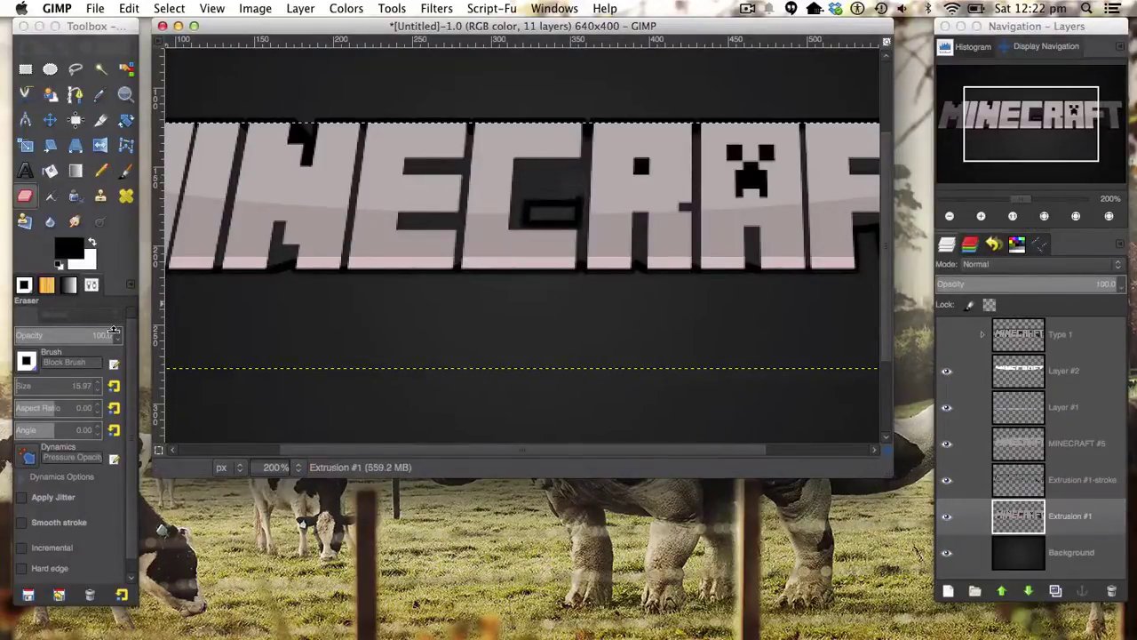
{"action": "left_click", "coordinate": [1060, 488]}
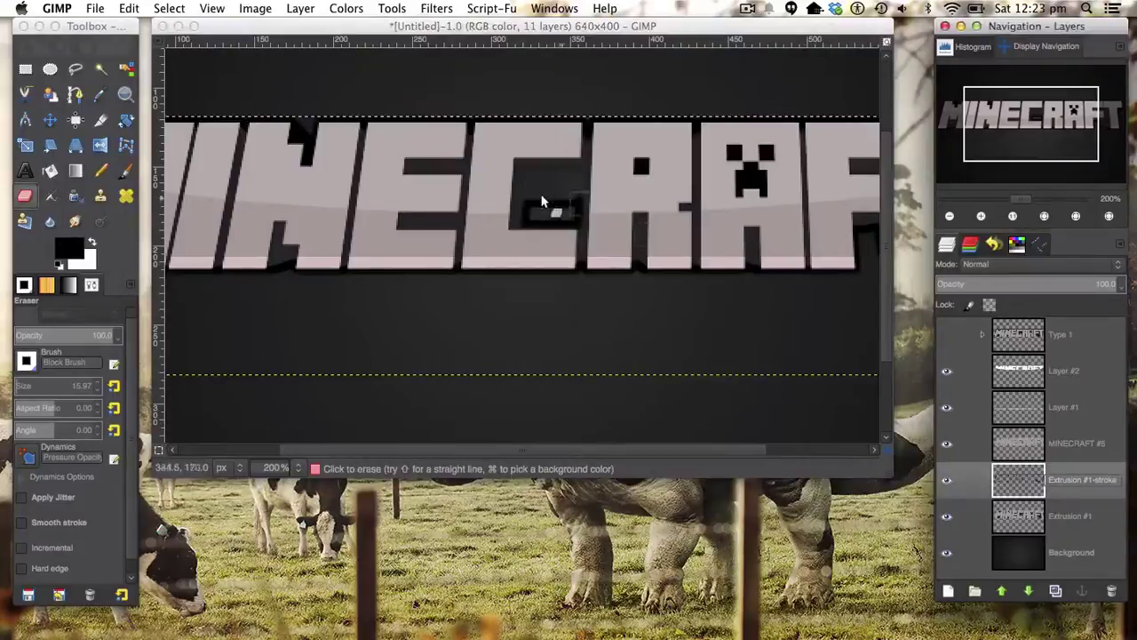
{"action": "left_click", "coordinate": [571, 186]}
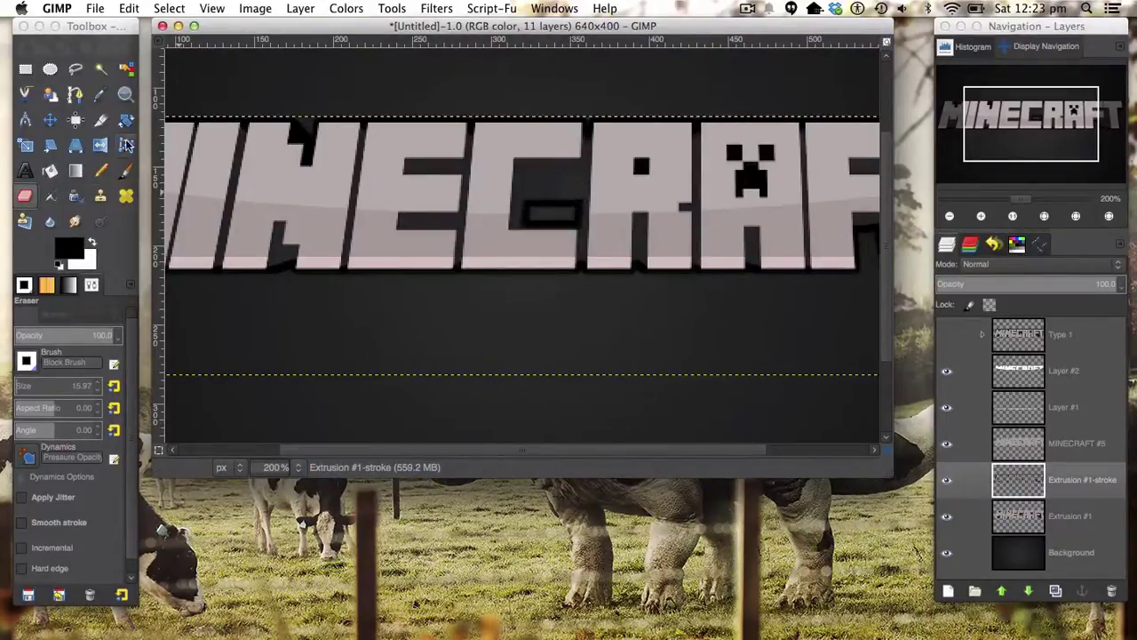
{"action": "left_click", "coordinate": [129, 164]}
{"action": "left_click", "coordinate": [126, 169]}
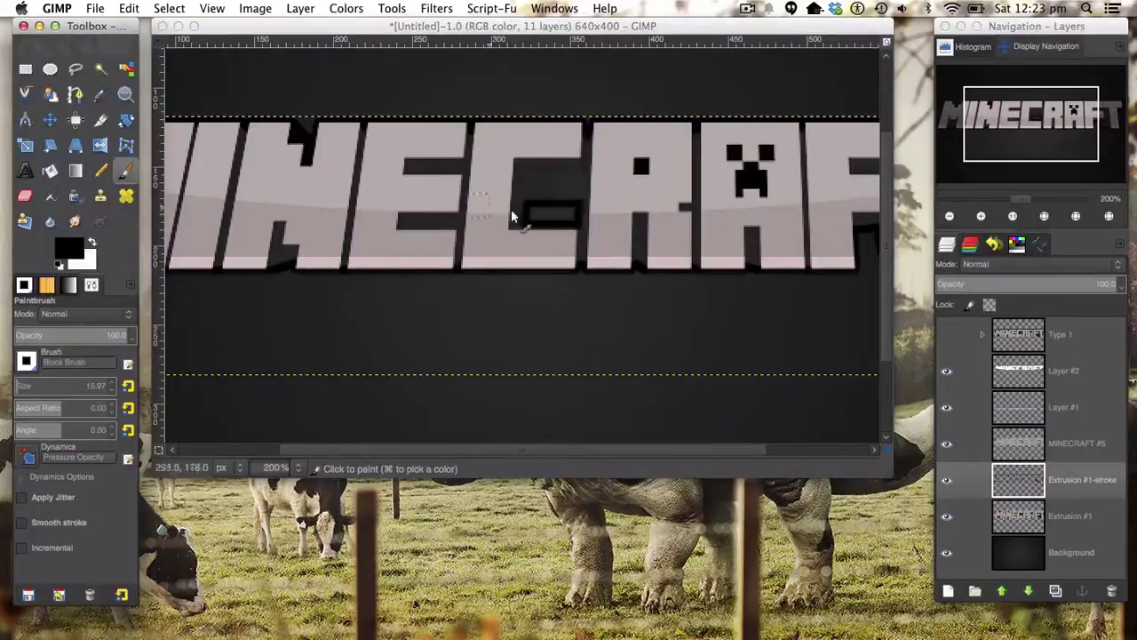
{"action": "left_click", "coordinate": [540, 211]}
{"action": "left_click_drag", "start_coordinate": [556, 216], "coordinate": [570, 221]}
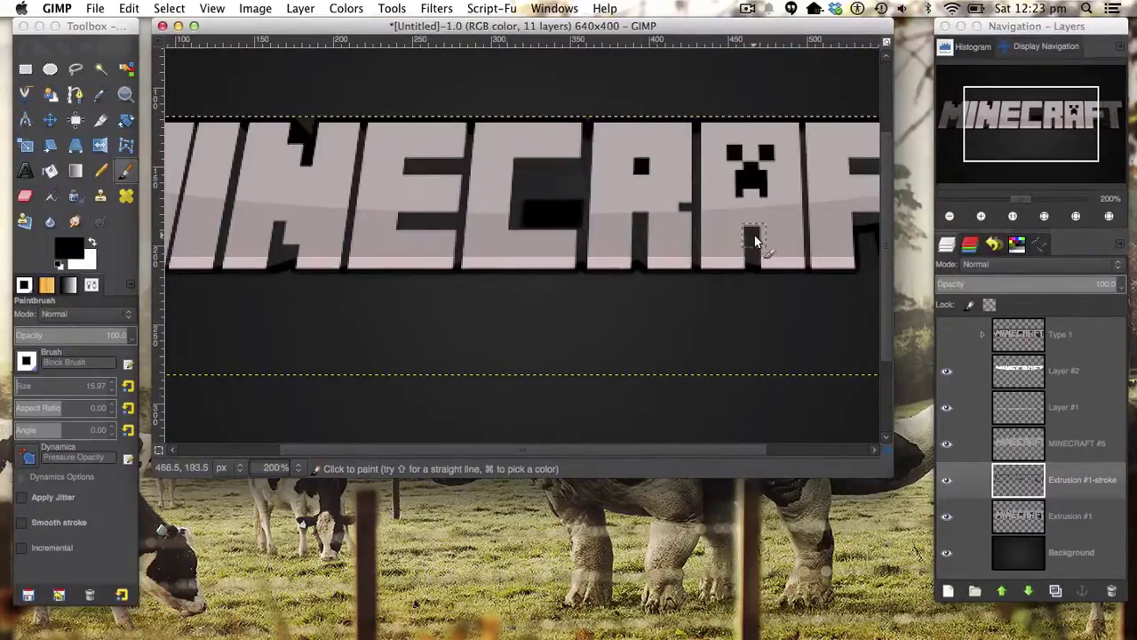
{"action": "key", "text": "super"}
{"action": "key", "text": "super+z"}
{"action": "key", "text": "super+z"}
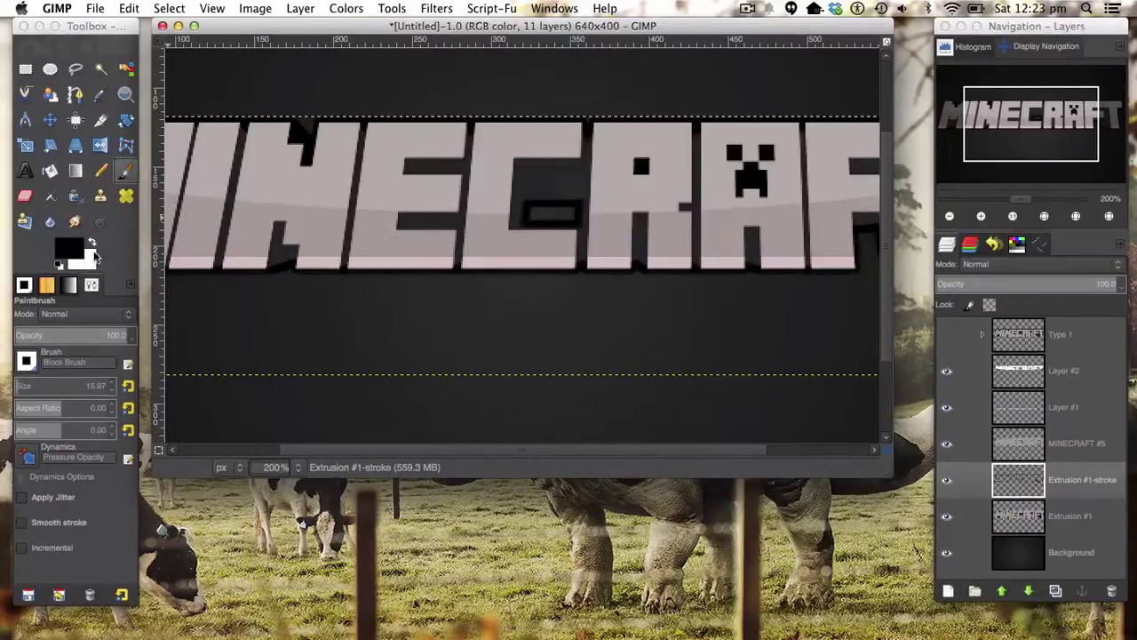
{"action": "left_click", "coordinate": [300, 467]}
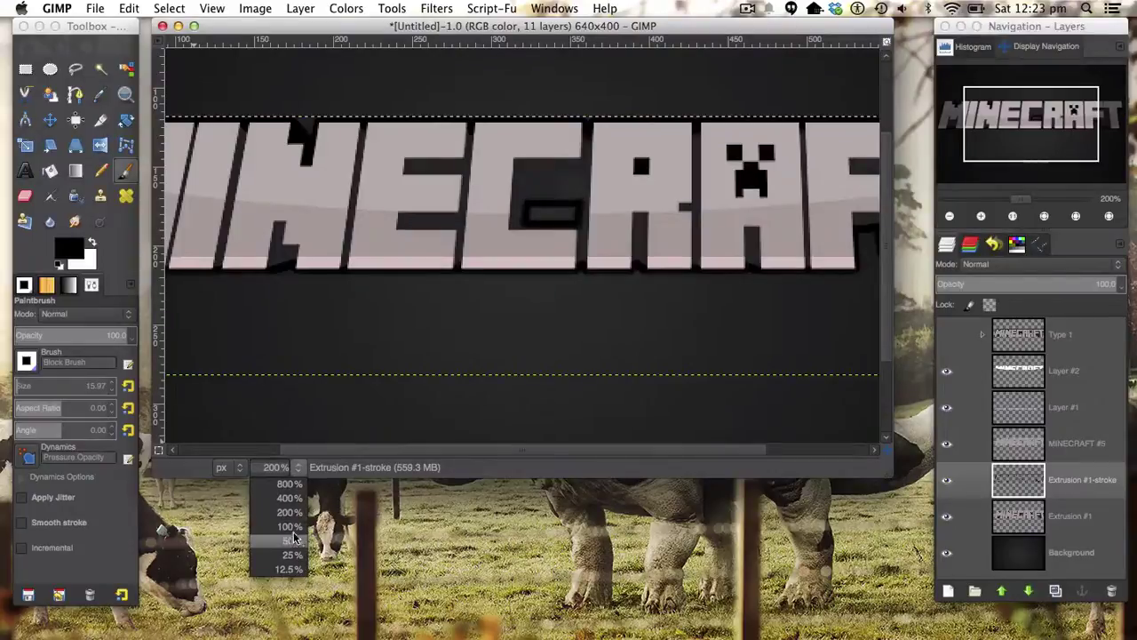
Step: Show the whole image at 100% and undo a stray paint stroke between C and R
{"action": "left_click", "coordinate": [280, 542]}
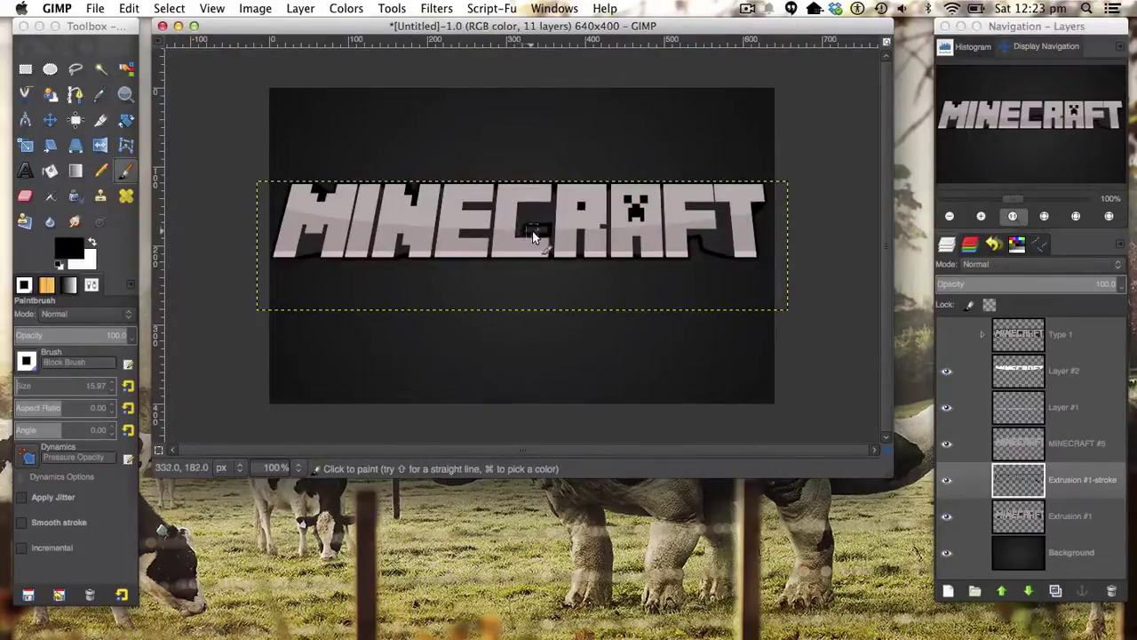
{"action": "left_click", "coordinate": [543, 233]}
{"action": "key", "text": "super+z"}
Step: Lower the Layer #2 highlight opacity to about 13
{"action": "left_click", "coordinate": [1031, 404]}
{"action": "left_click", "coordinate": [1041, 370]}
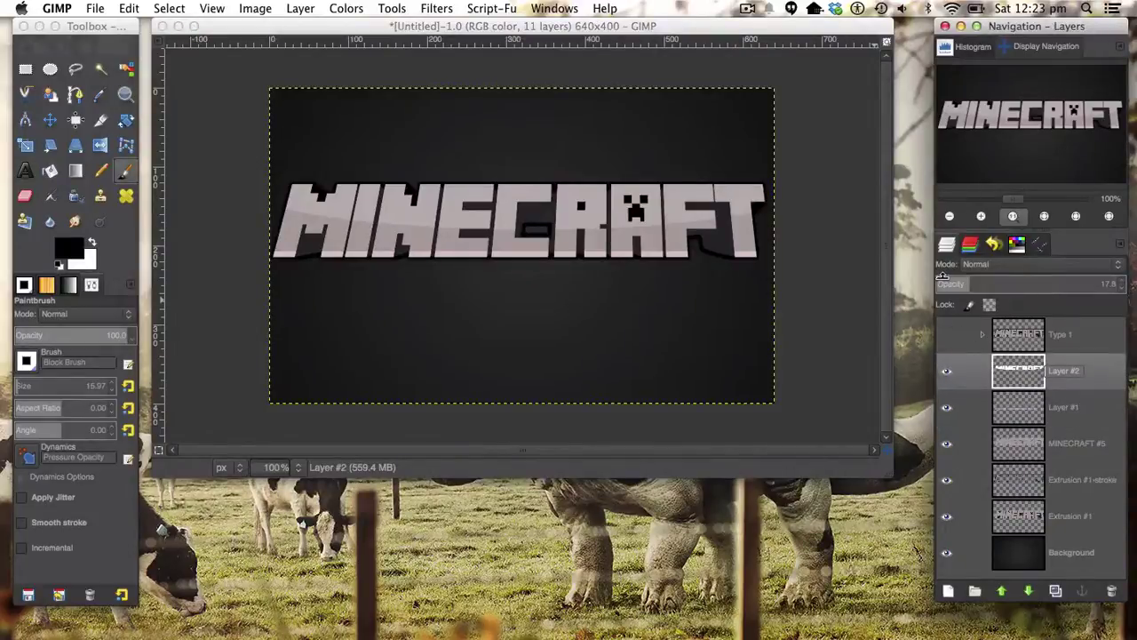
{"action": "left_click_drag", "start_coordinate": [942, 279], "coordinate": [945, 281]}
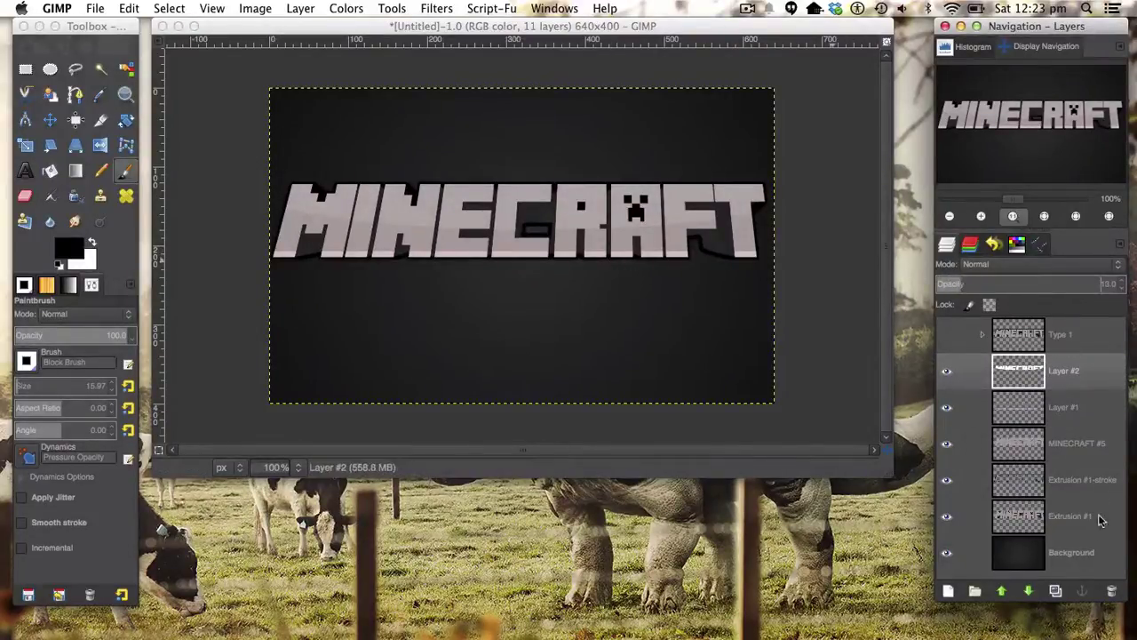
{"action": "left_click", "coordinate": [1027, 444]}
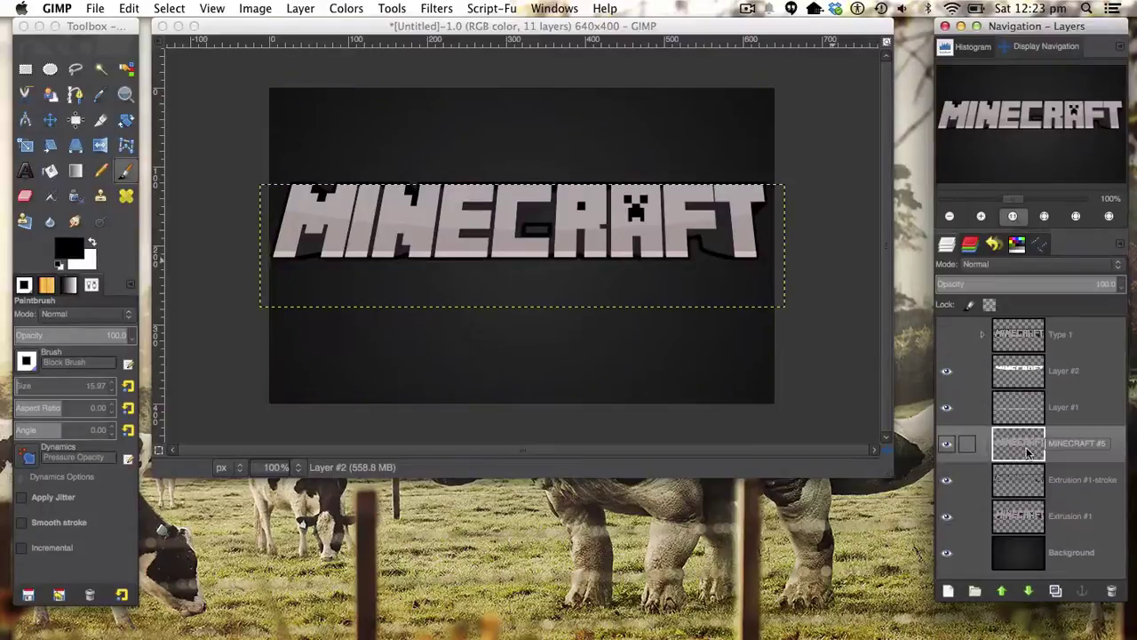
Step: Toggle MINECRAFT #5 visibility on and off to compare the look
{"action": "left_click", "coordinate": [947, 442]}
{"action": "left_click", "coordinate": [947, 442]}
{"action": "left_click", "coordinate": [947, 442]}
{"action": "left_click", "coordinate": [947, 442]}
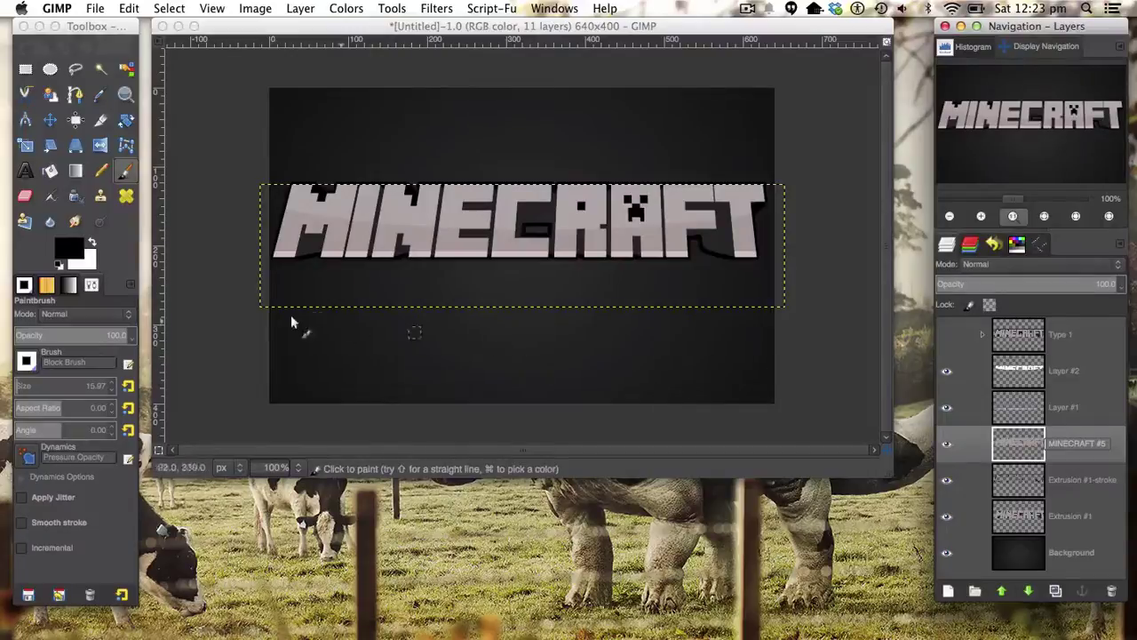
Step: Set the foreground colour to mid grey 747474
{"action": "left_click", "coordinate": [62, 252]}
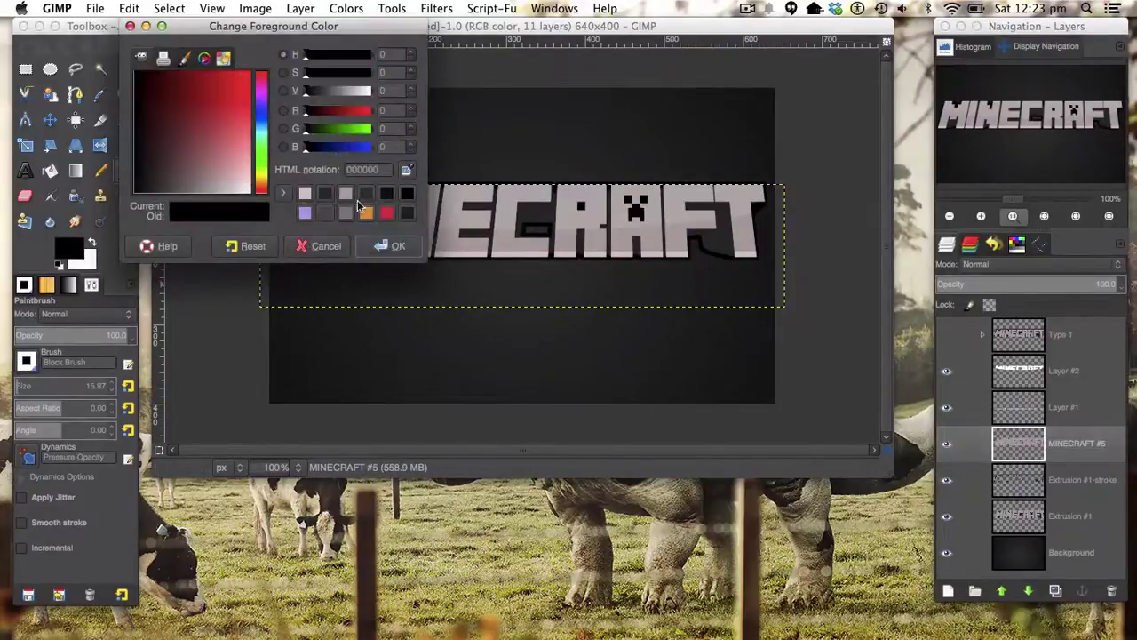
{"action": "left_click", "coordinate": [306, 193]}
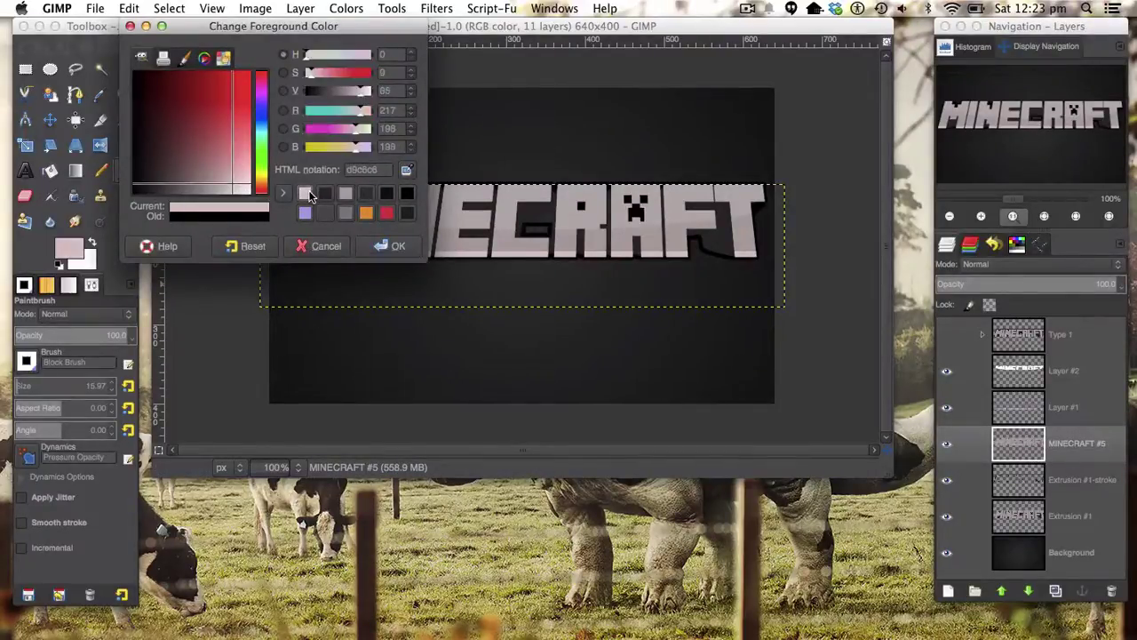
{"action": "left_click", "coordinate": [213, 185]}
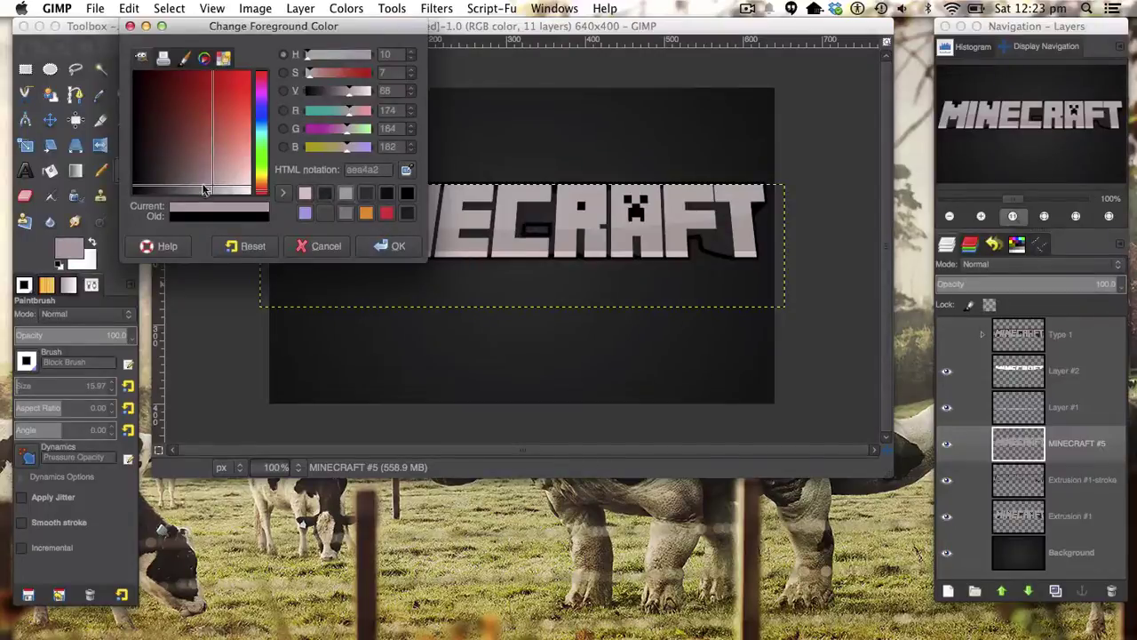
{"action": "left_click", "coordinate": [182, 186]}
{"action": "left_click_drag", "start_coordinate": [171, 191], "coordinate": [187, 205]}
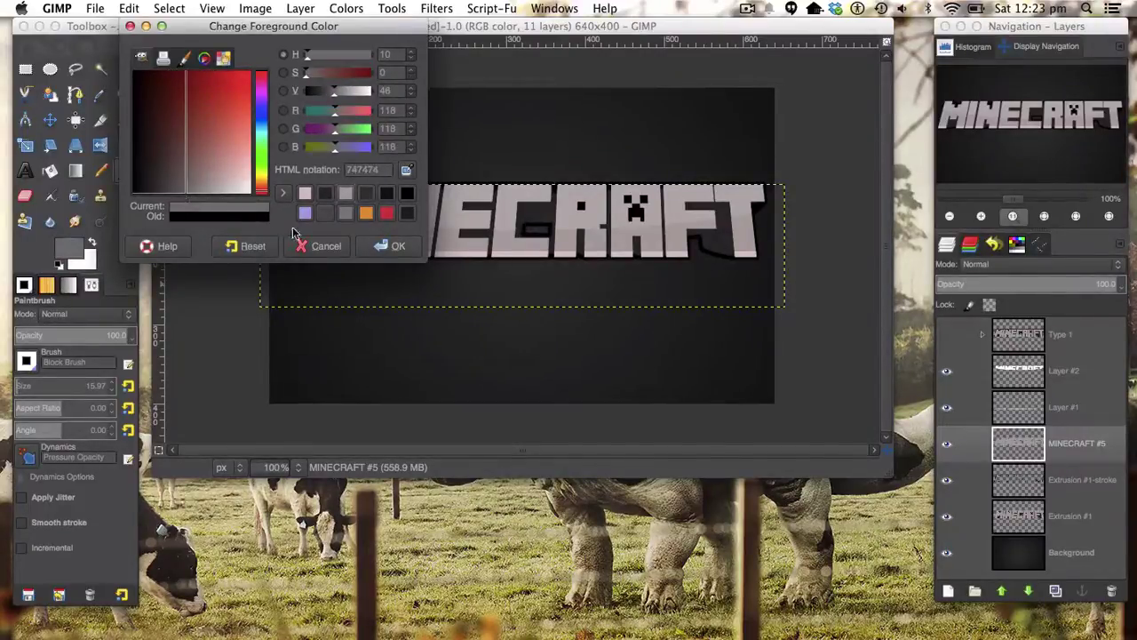
{"action": "left_click", "coordinate": [388, 246]}
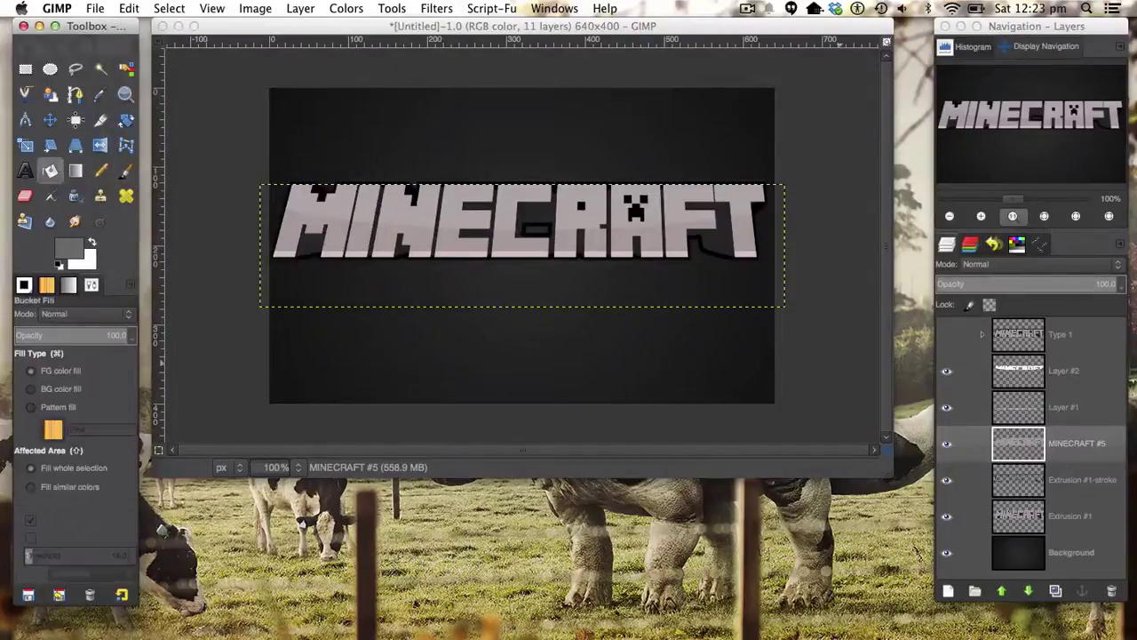
Step: Bucket-fill the MINECRAFT #5 letter selection with grey, filling the whole selection
{"action": "right_click", "coordinate": [1018, 442]}
{"action": "left_click", "coordinate": [943, 400]}
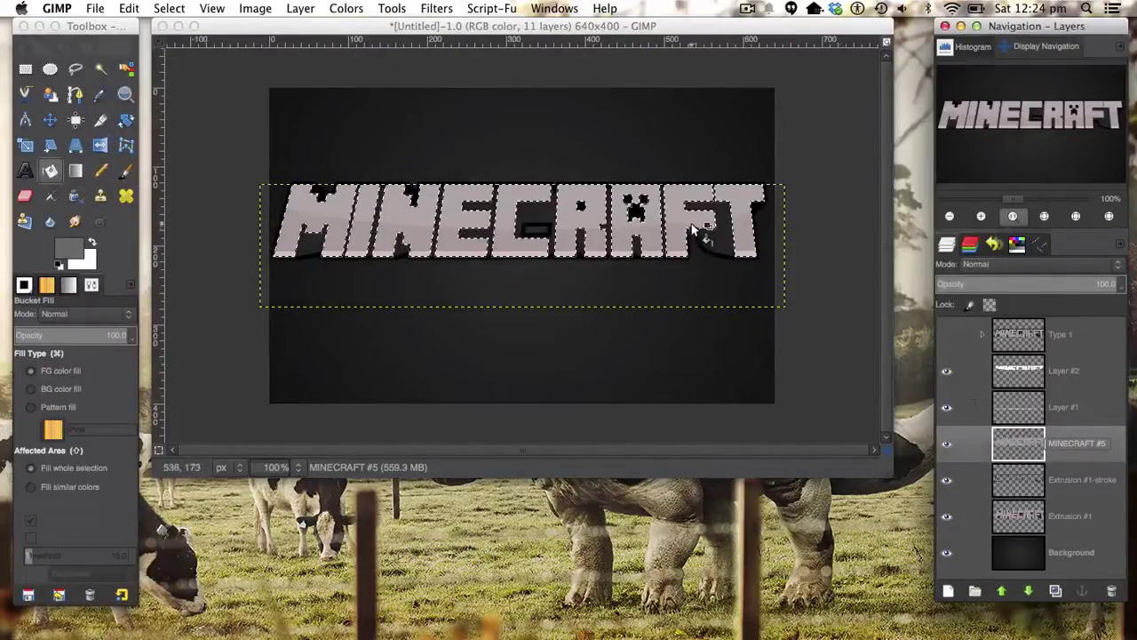
{"action": "left_click", "coordinate": [692, 225]}
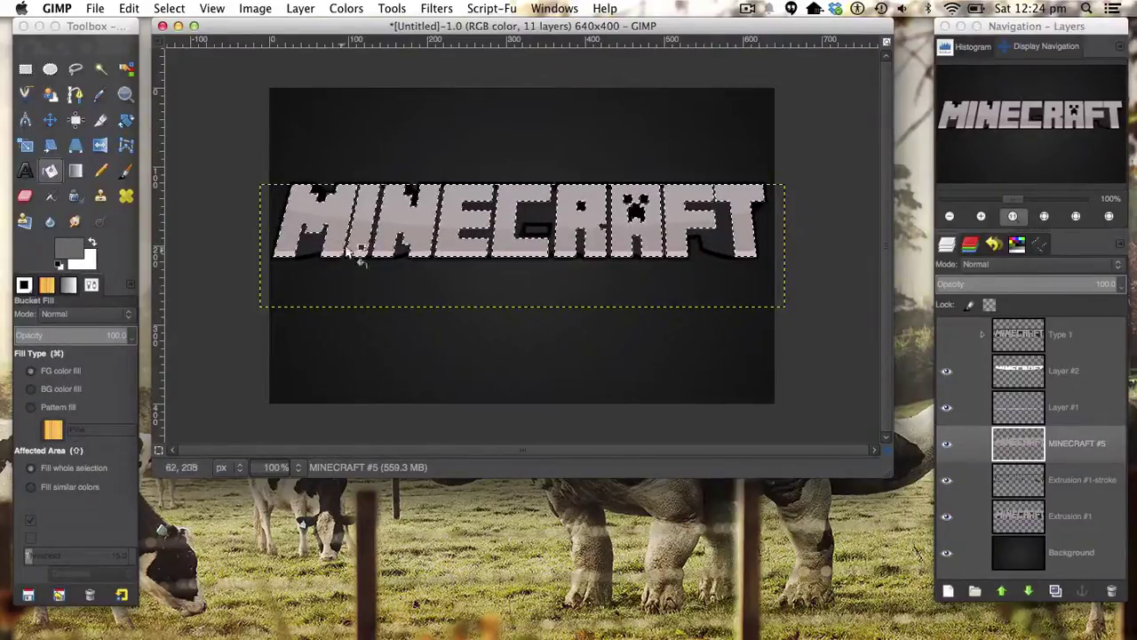
{"action": "left_click", "coordinate": [634, 236]}
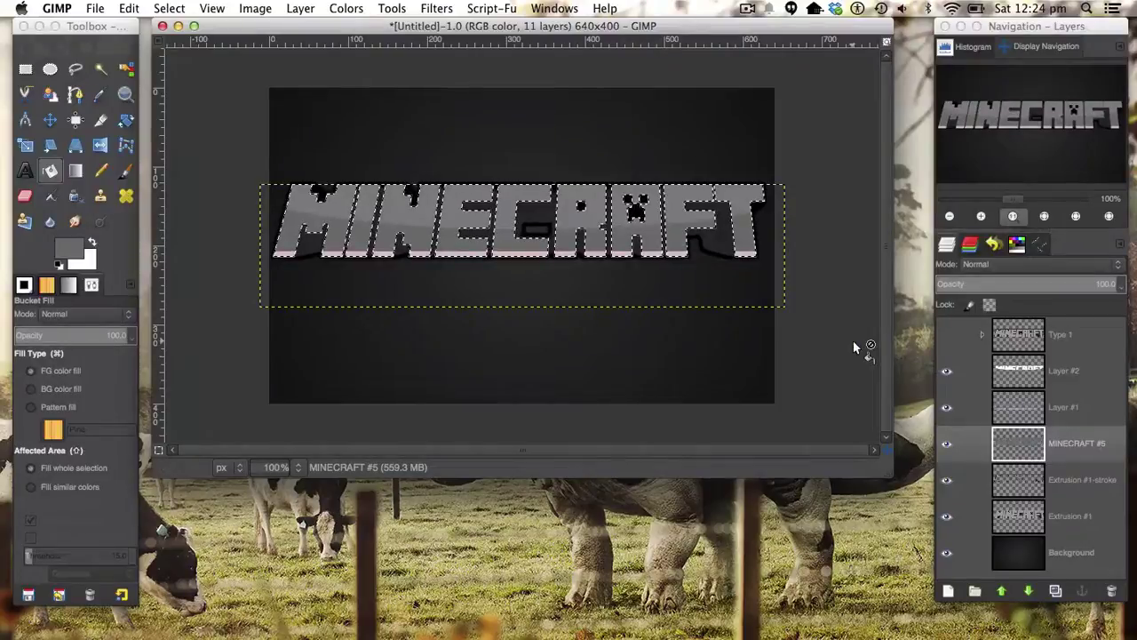
{"action": "key", "text": "super+d"}
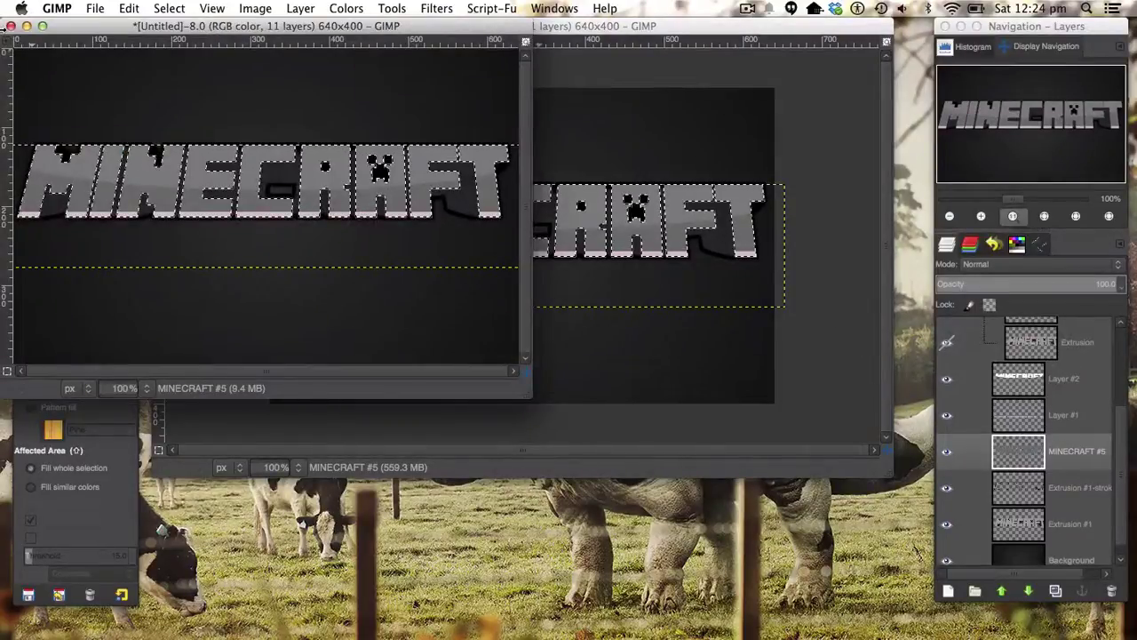
{"action": "left_click", "coordinate": [601, 275]}
{"action": "key", "text": "shift"}
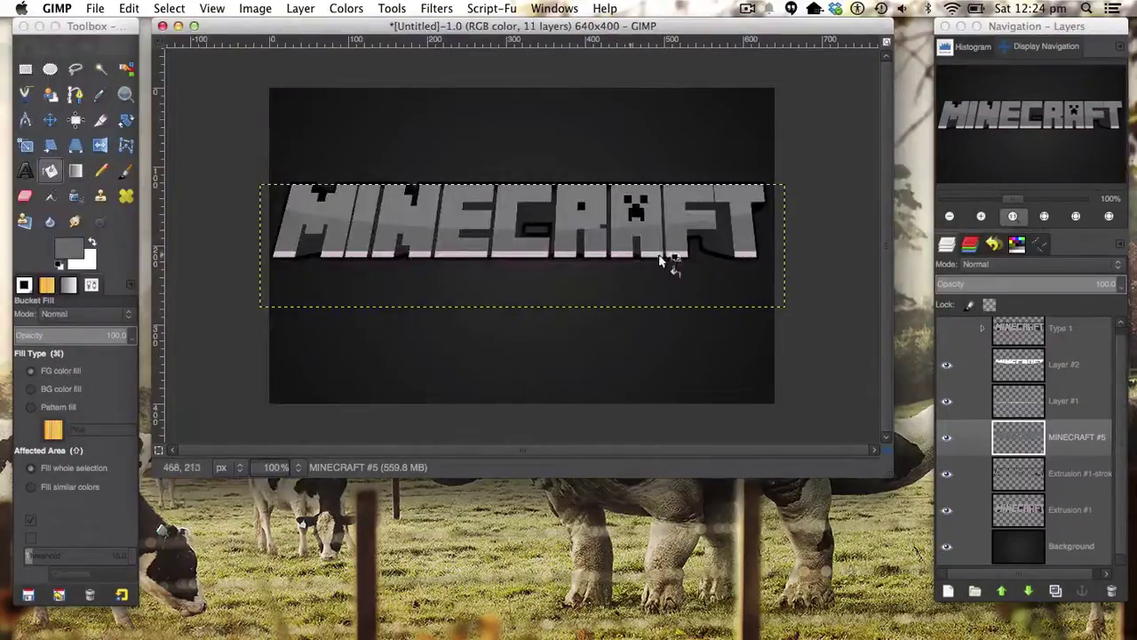
{"action": "left_click", "coordinate": [1018, 397]}
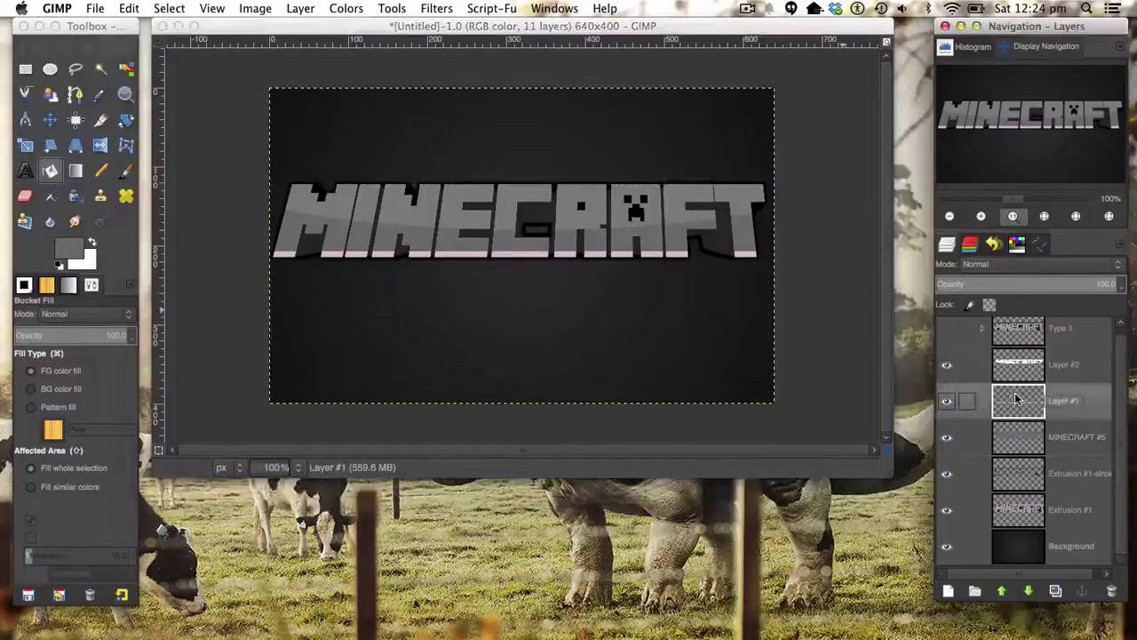
Step: Revert a trial Layer #1 opacity change and clear the selection around the letters
{"action": "left_click_drag", "start_coordinate": [1030, 283], "coordinate": [996, 283]}
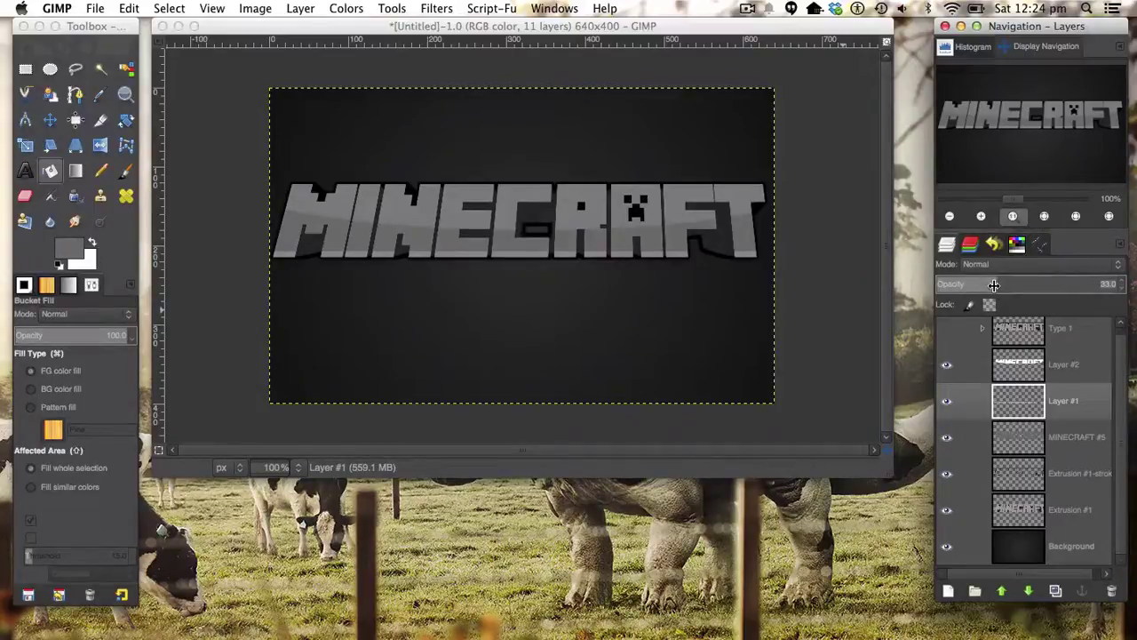
{"action": "key", "text": "ctrl+z"}
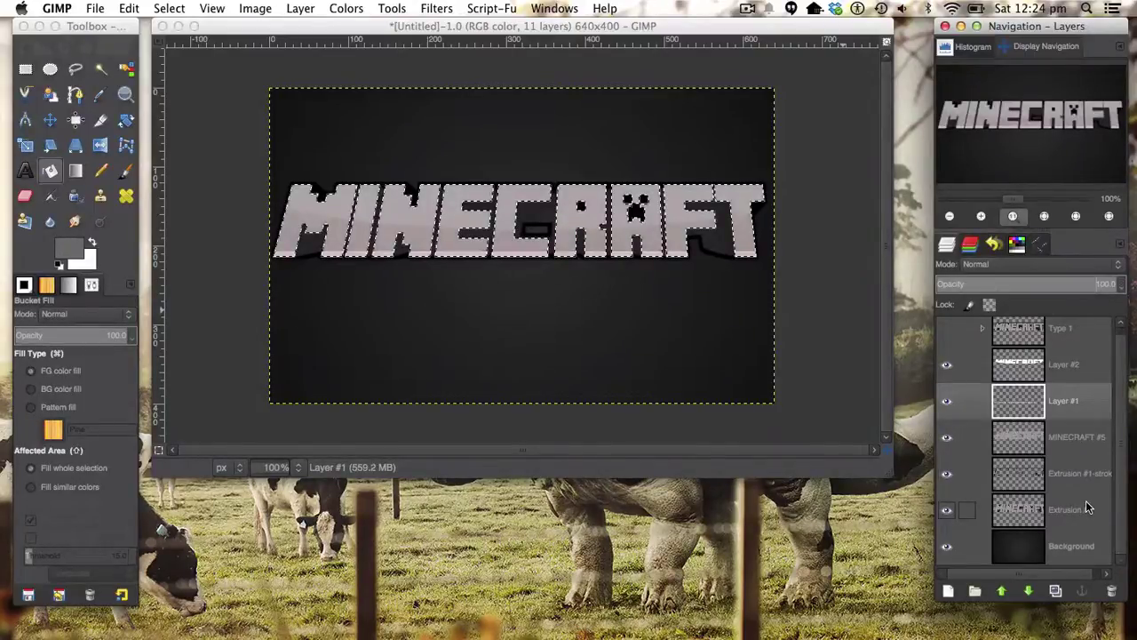
{"action": "key", "text": "ctrl+shift+a"}
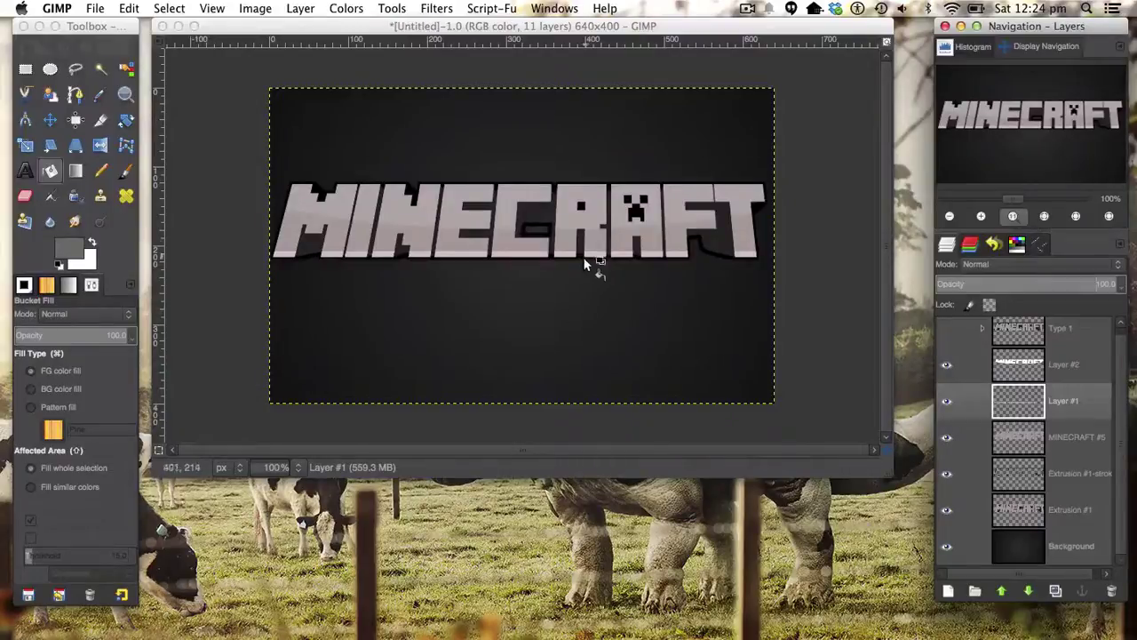
{"action": "left_click", "coordinate": [704, 38]}
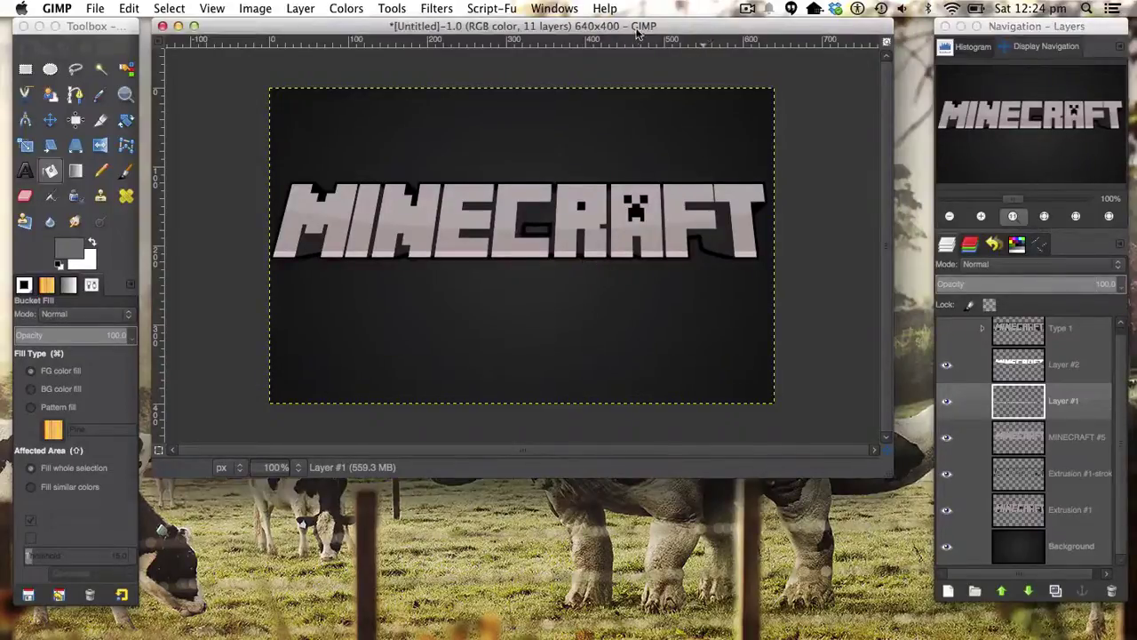